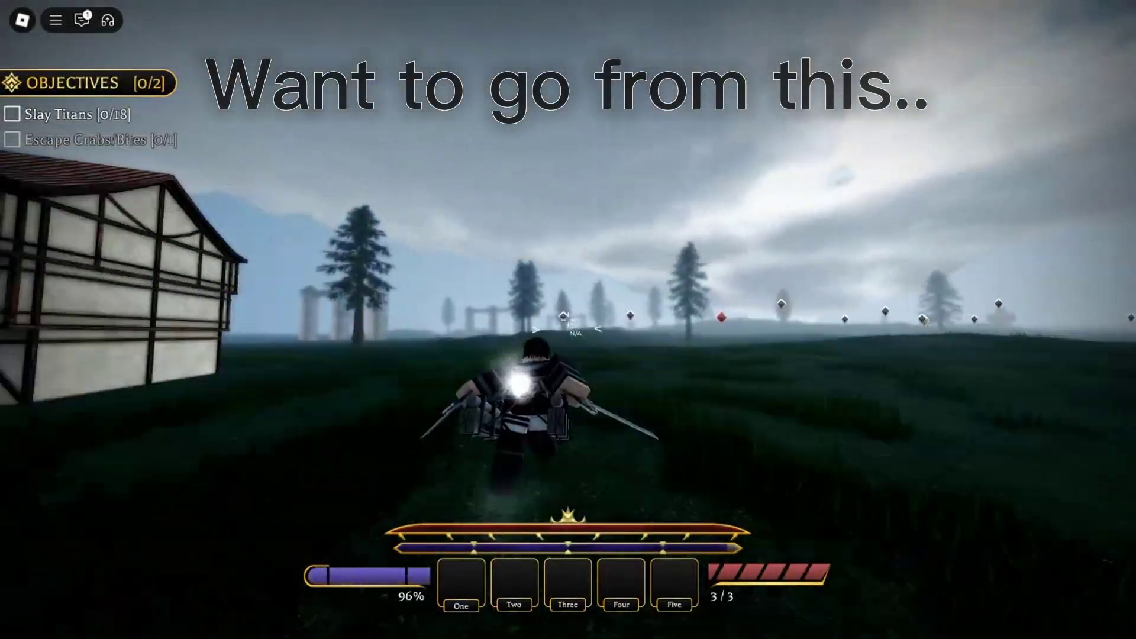
key("space")
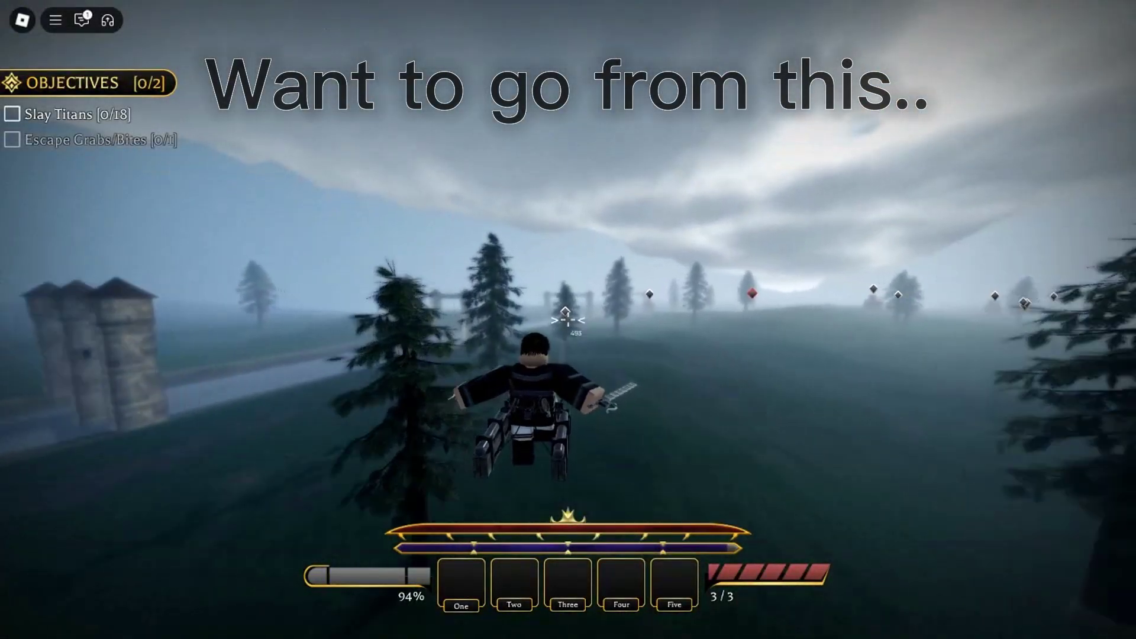
key("space")
key("space")
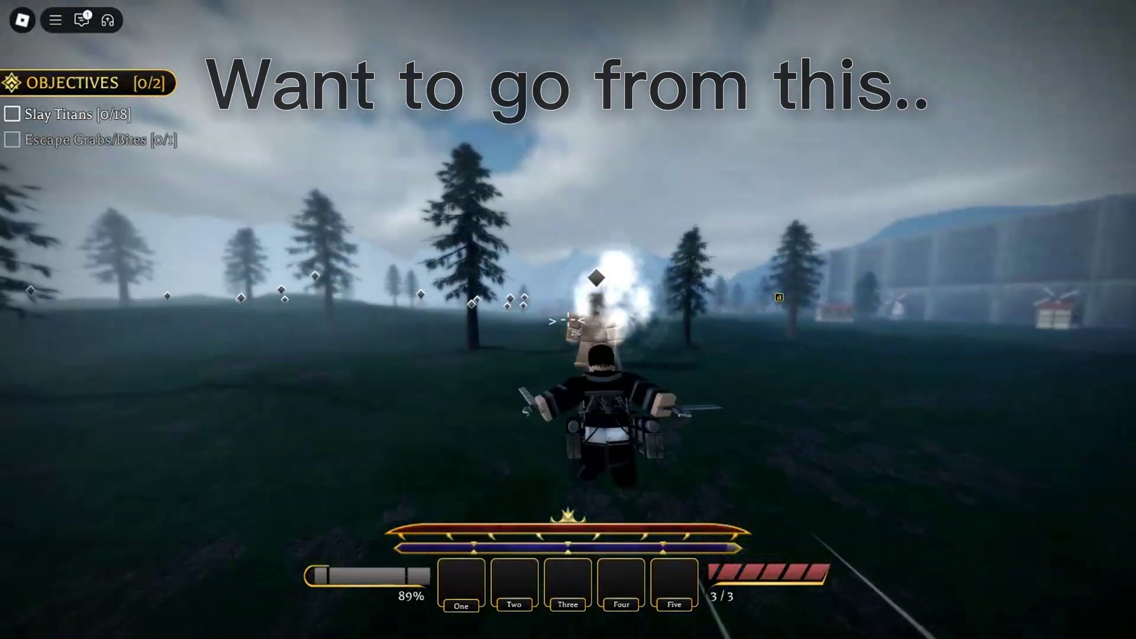
key("space")
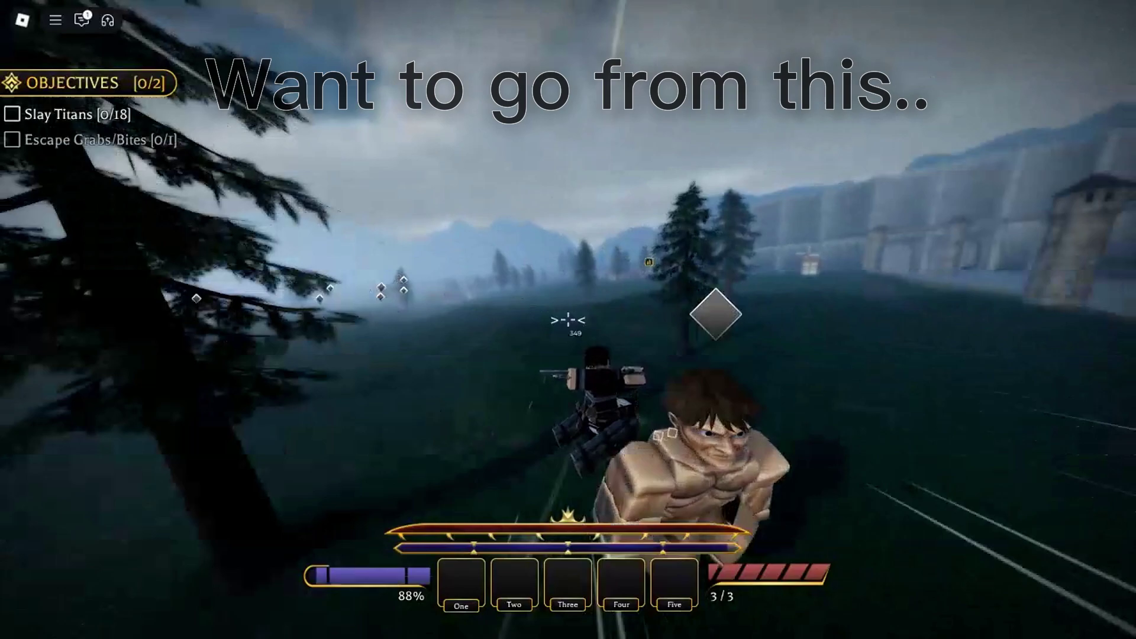
left_click(568, 320)
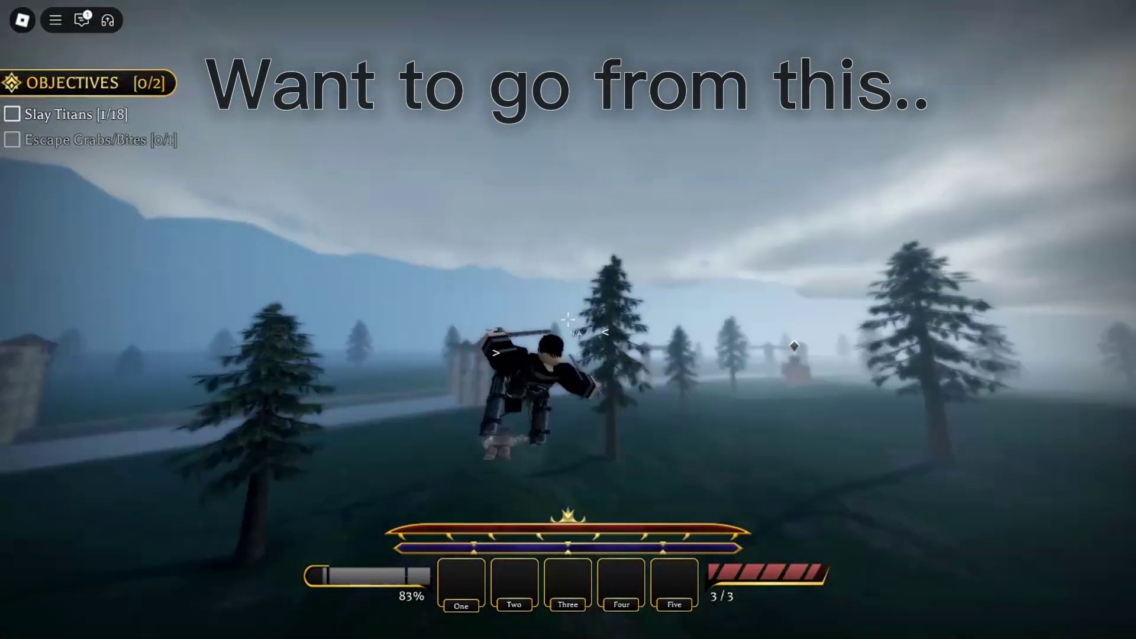
key("space")
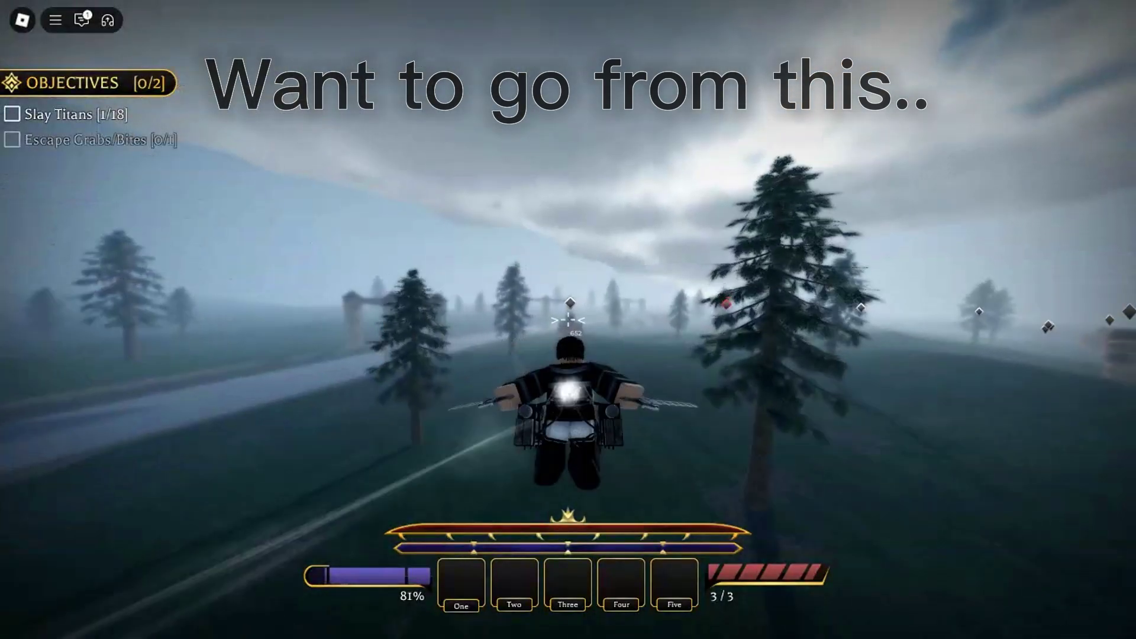
key("q")
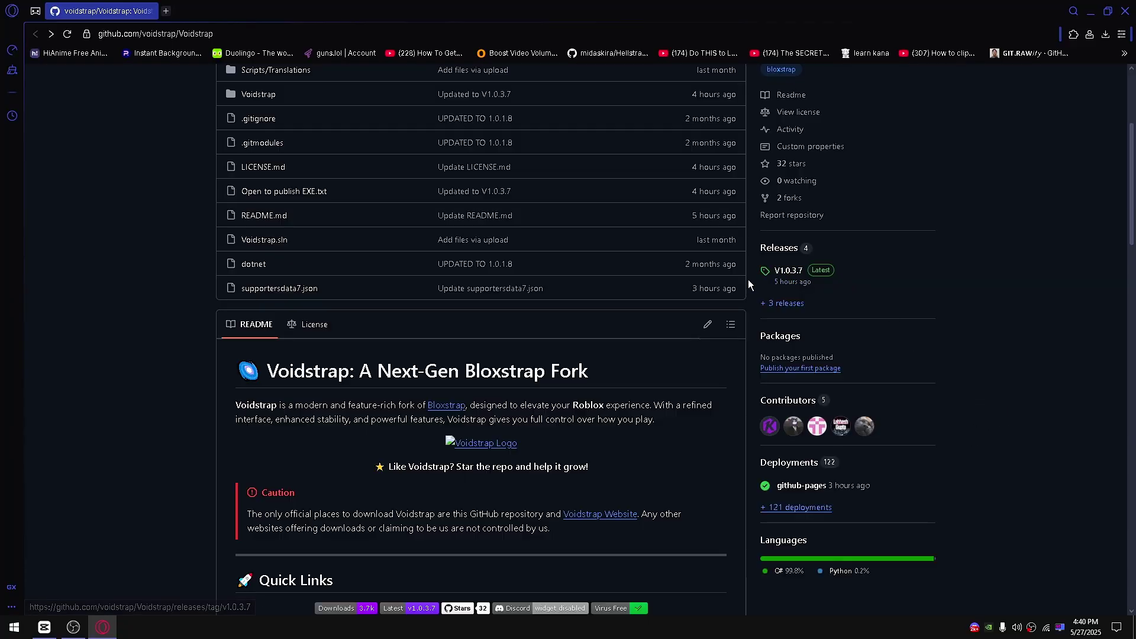
- Download Voidstrap.exe from the assets of the latest V1.0.3.7 release and save it
left_click(796, 275)
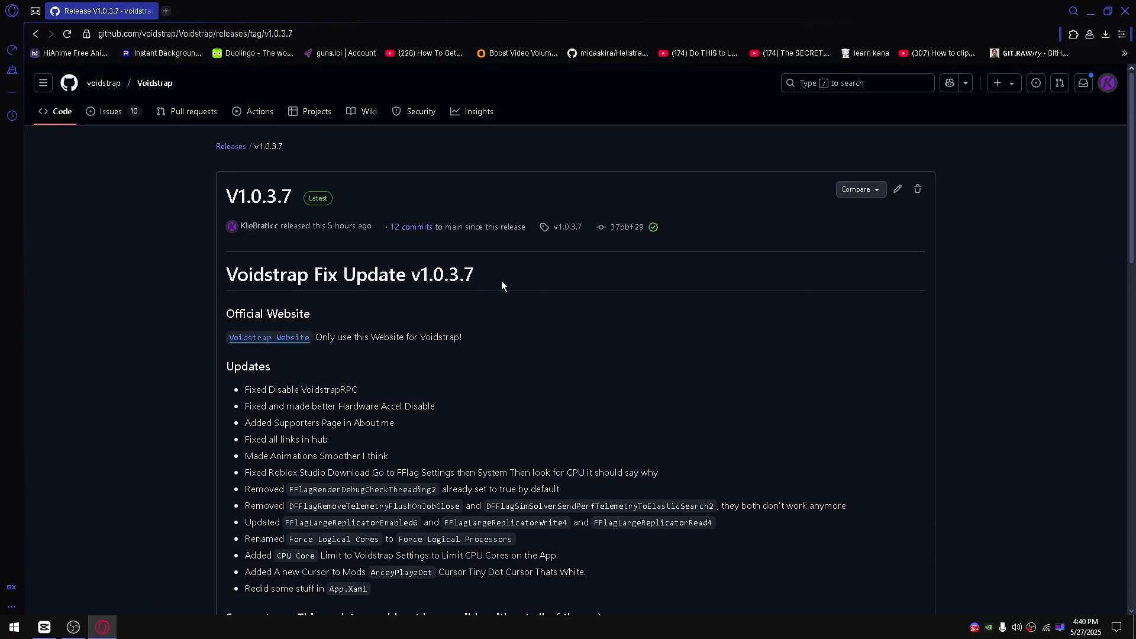
scroll(335, 367, "down", 15)
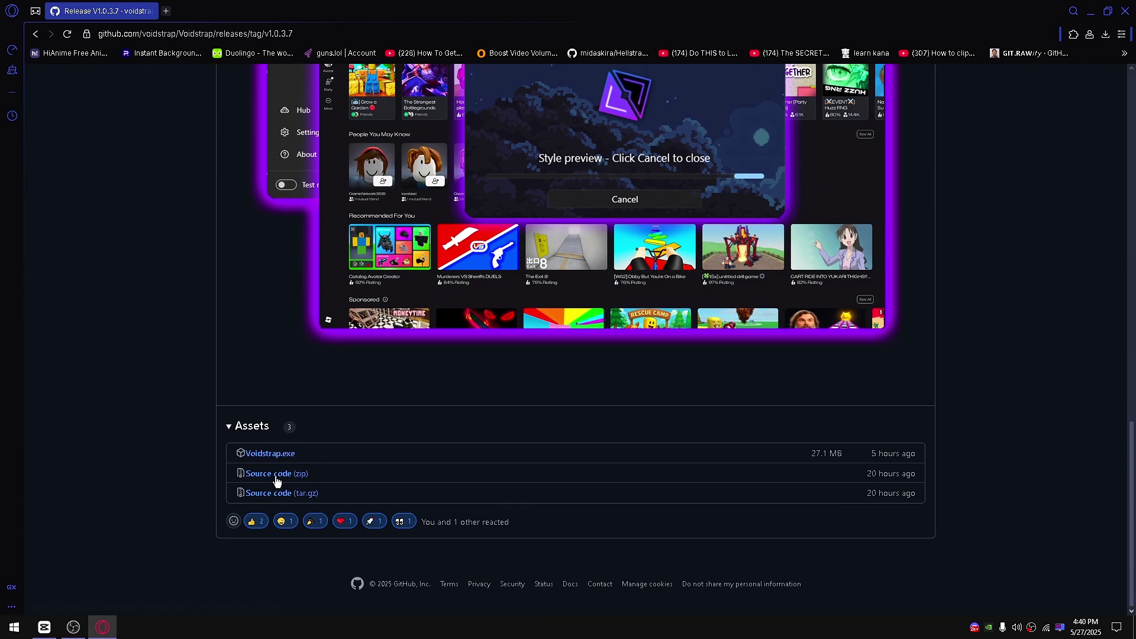
left_click(276, 453)
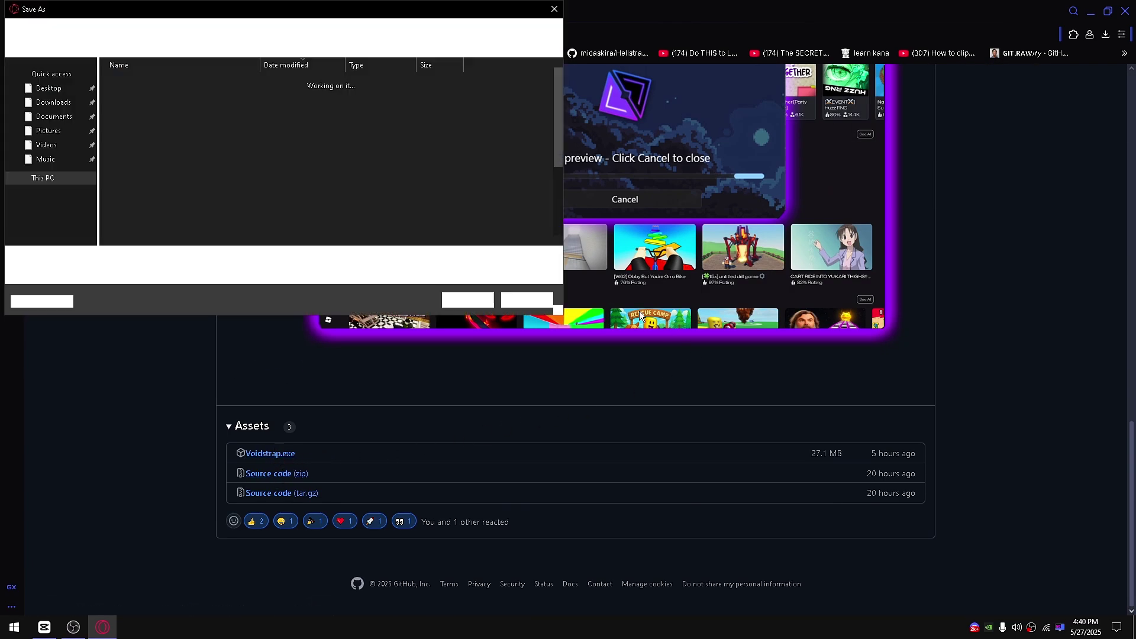
left_click(479, 306)
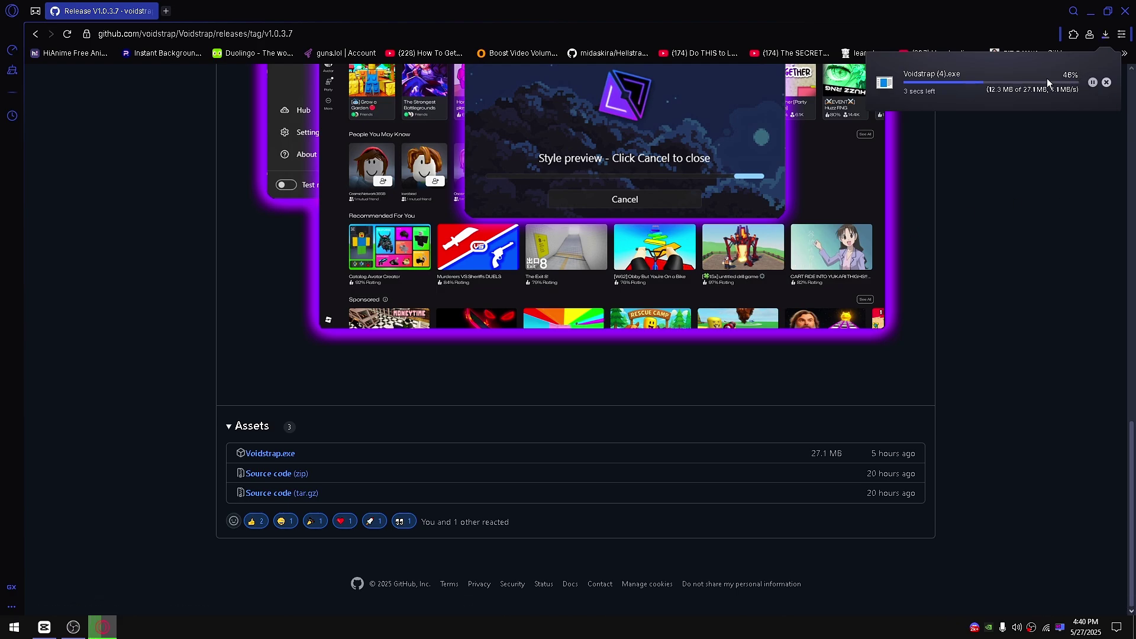
- Run the downloaded Voidstrap installer and choose English (Recommended) as the preferred language
left_click(1092, 82)
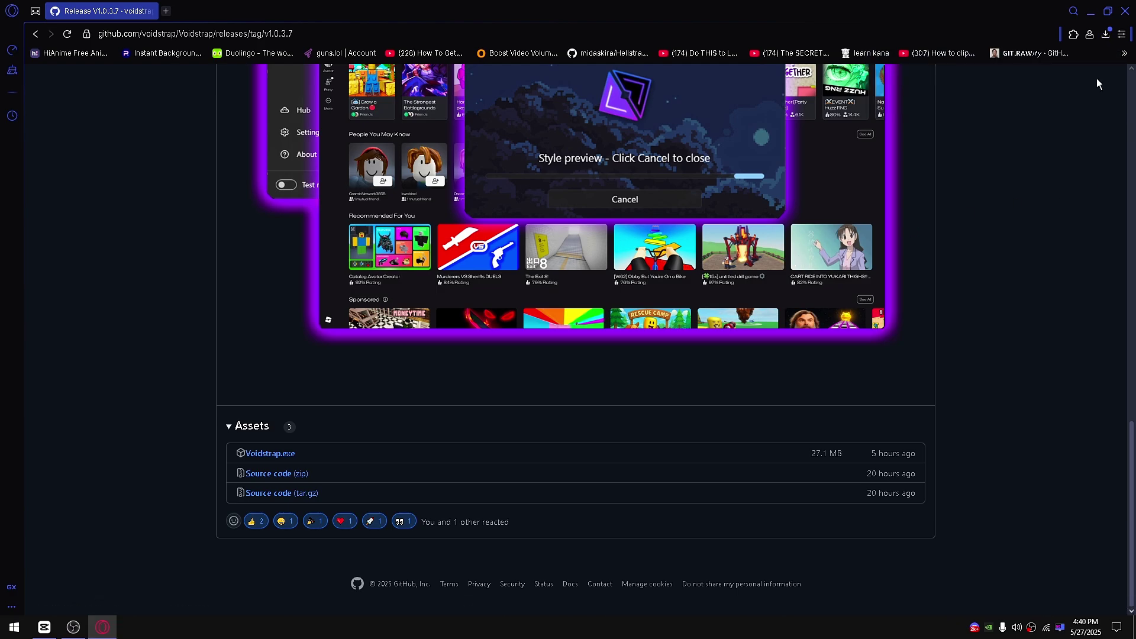
double_click(249, 582)
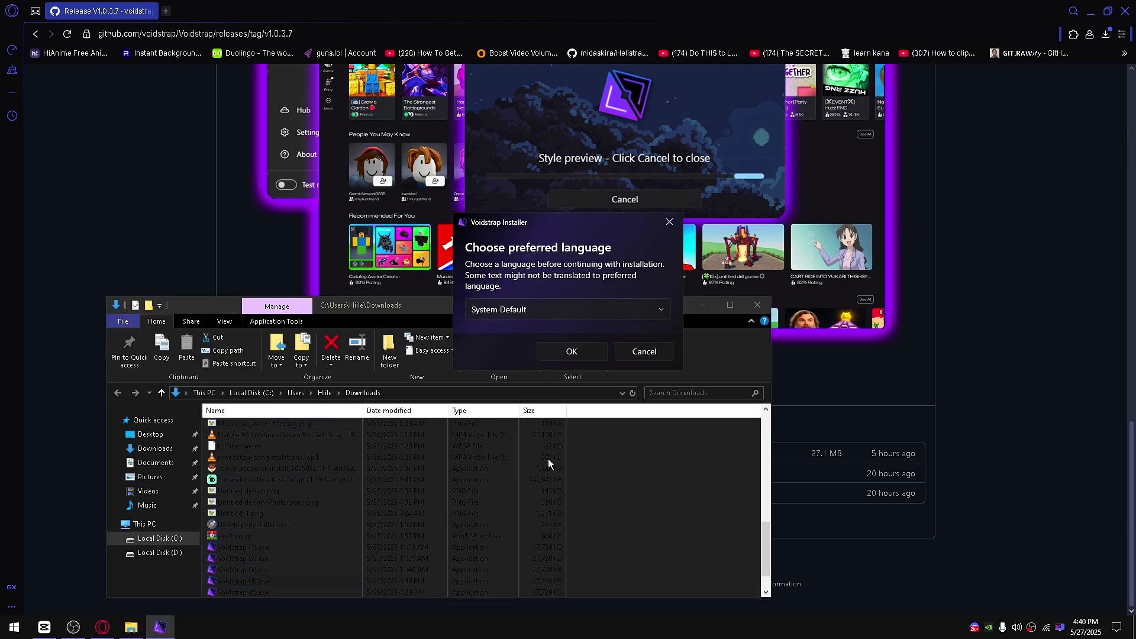
left_click(523, 309)
scroll(540, 416, "down", 3)
scroll(540, 416, "down", 5)
scroll(541, 438, "up", 7)
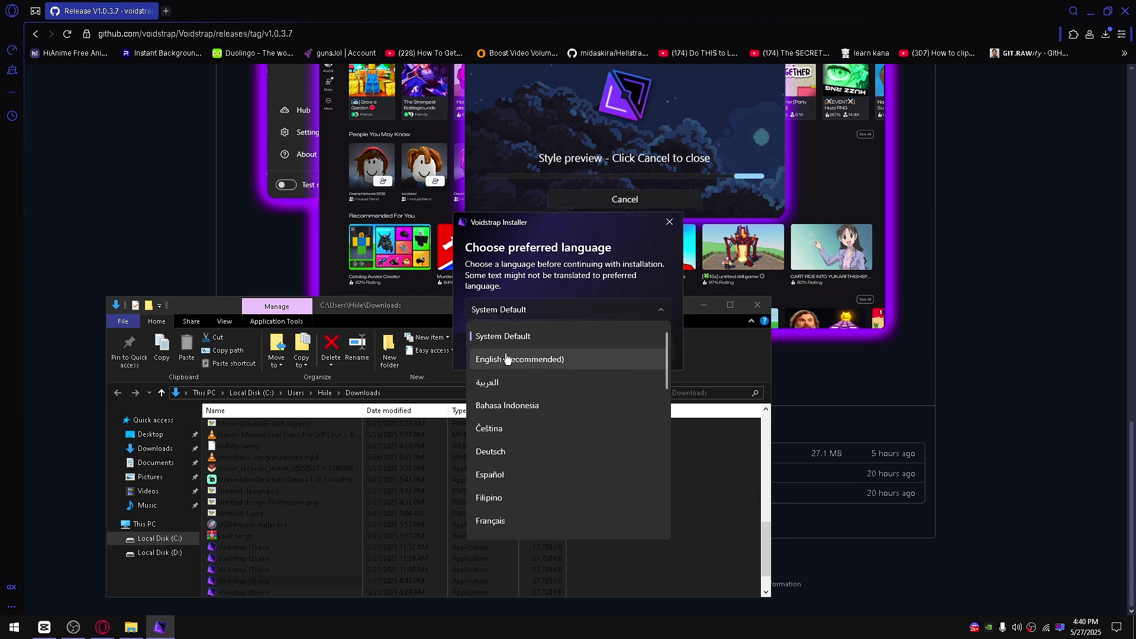
left_click(510, 359)
left_click(566, 358)
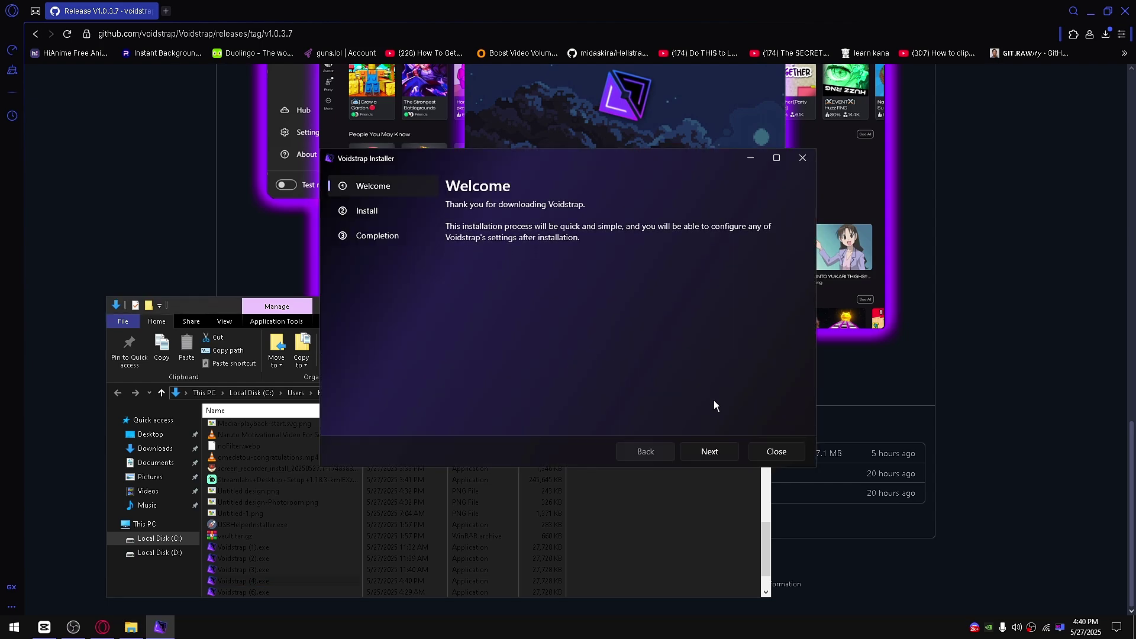
- Install Voidstrap to the default location with desktop and Start Menu icons, and open its settings
left_click(718, 449)
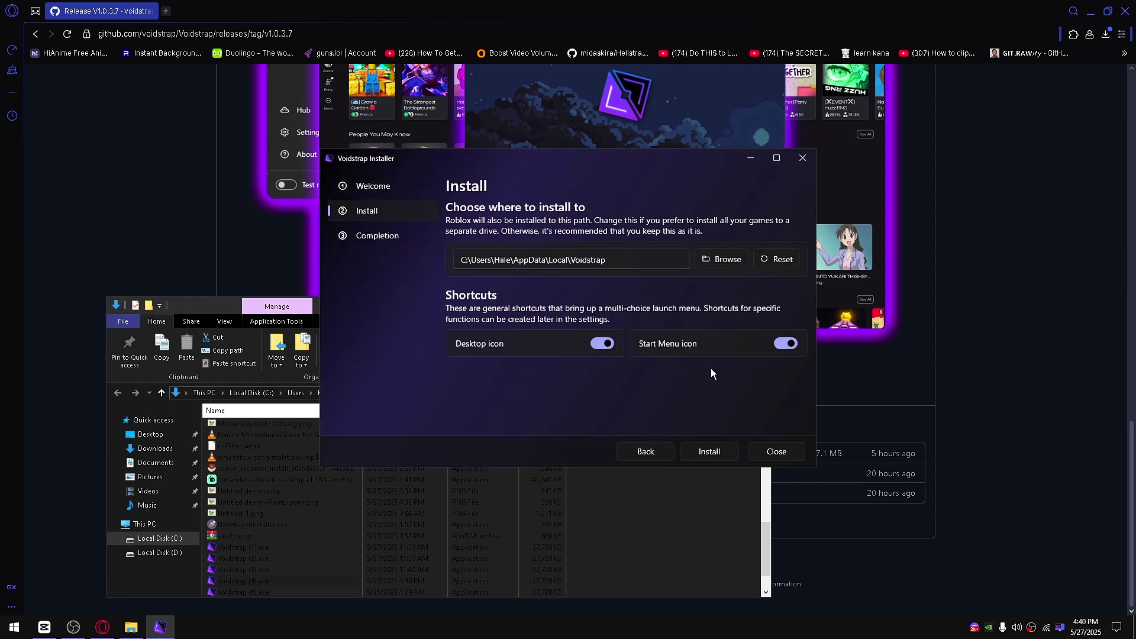
left_click(716, 451)
left_click(610, 326)
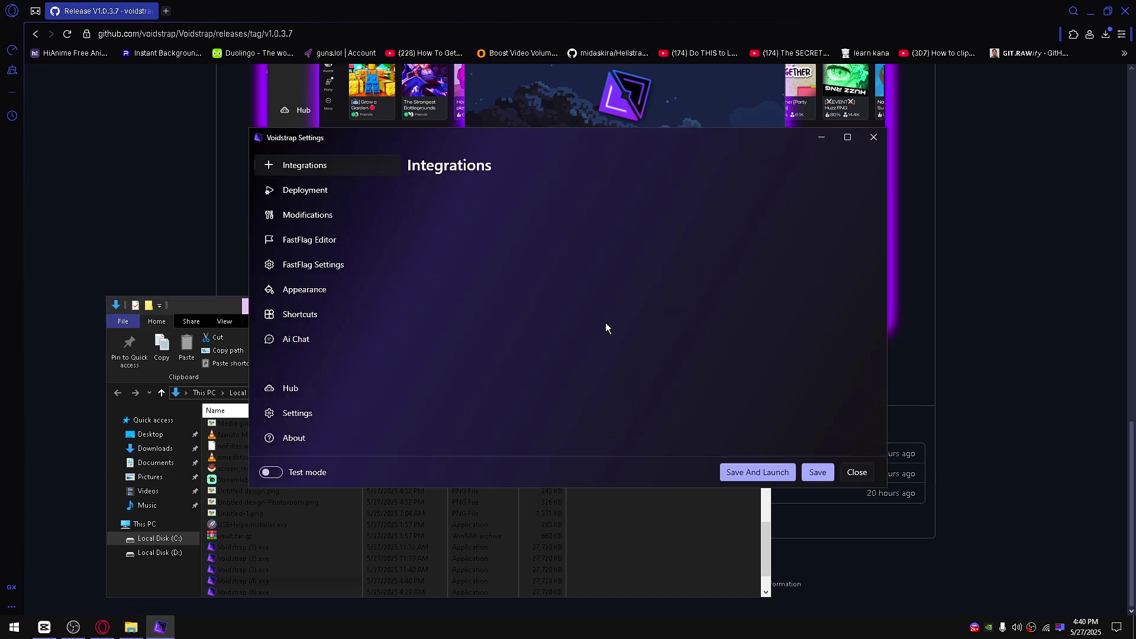
- Look over the Integrations options, close the Voidstrap settings and minimize the open windows to reach the desktop
scroll(597, 342, "down", 2)
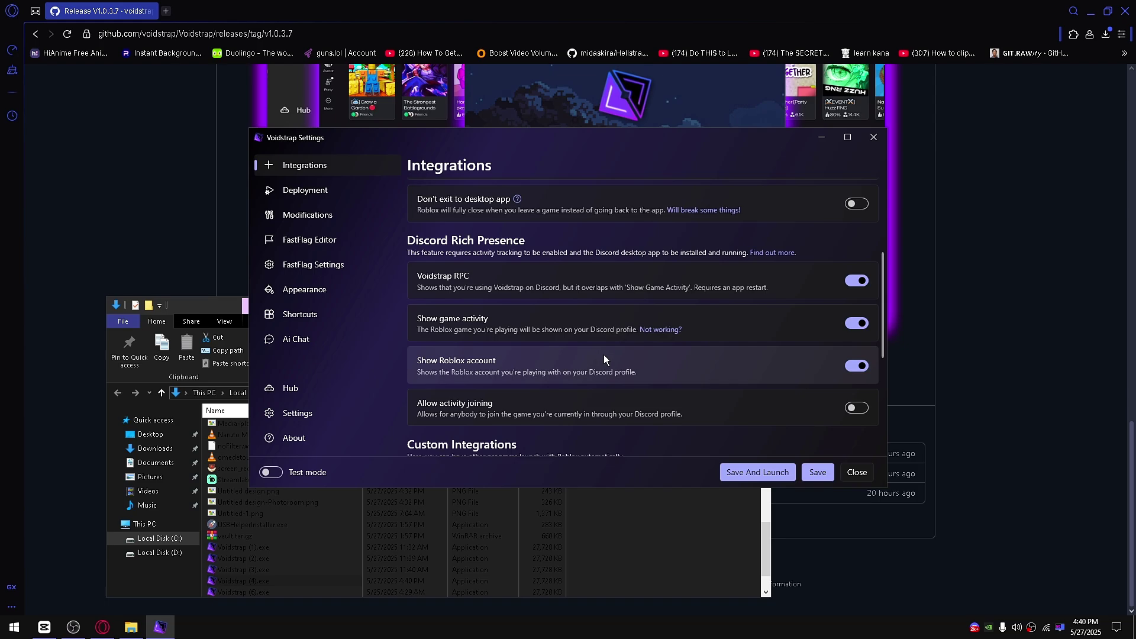
left_click(867, 471)
left_click(907, 209)
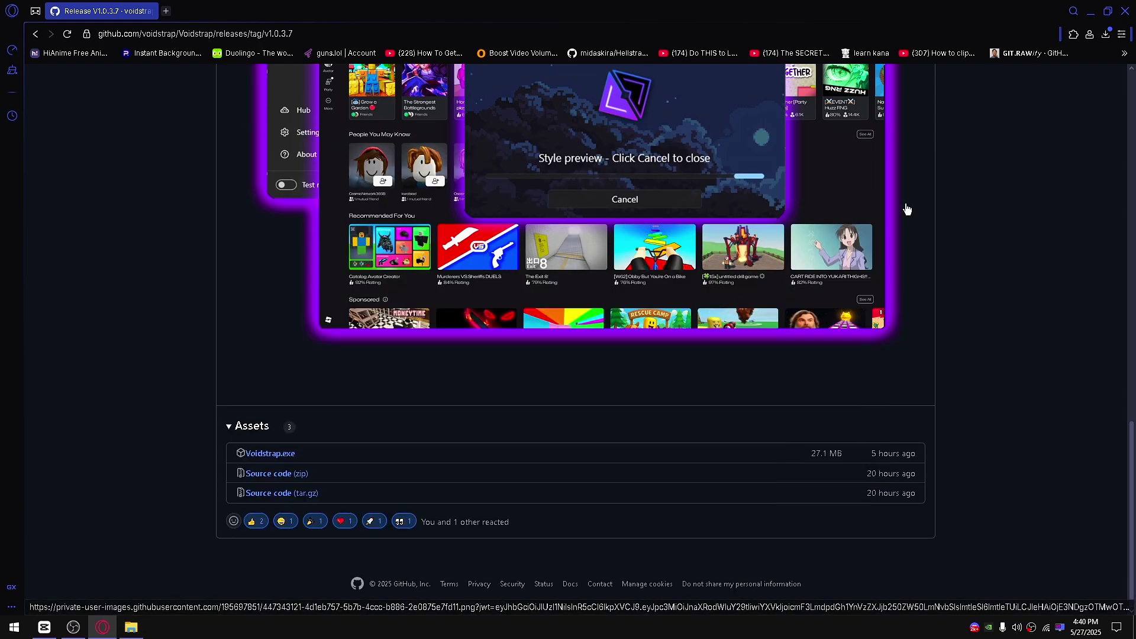
left_click(1091, 10)
left_click(784, 70)
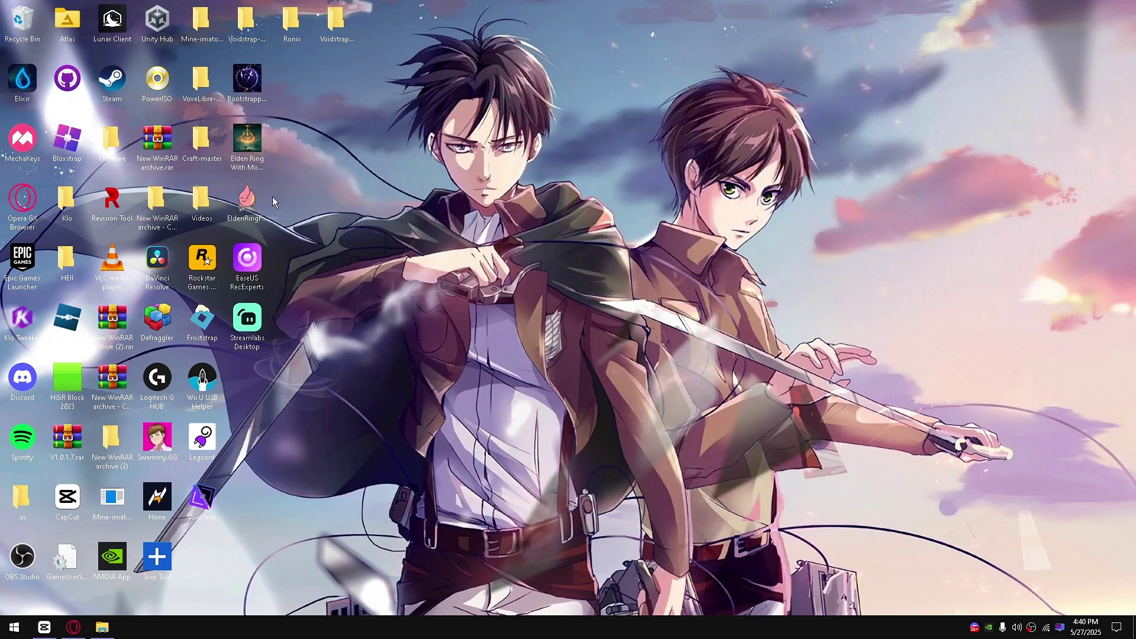
- Start Voidstrap from the desktop, launch Roblox through it, and close Roblox at its sign-in screen
left_click(207, 503)
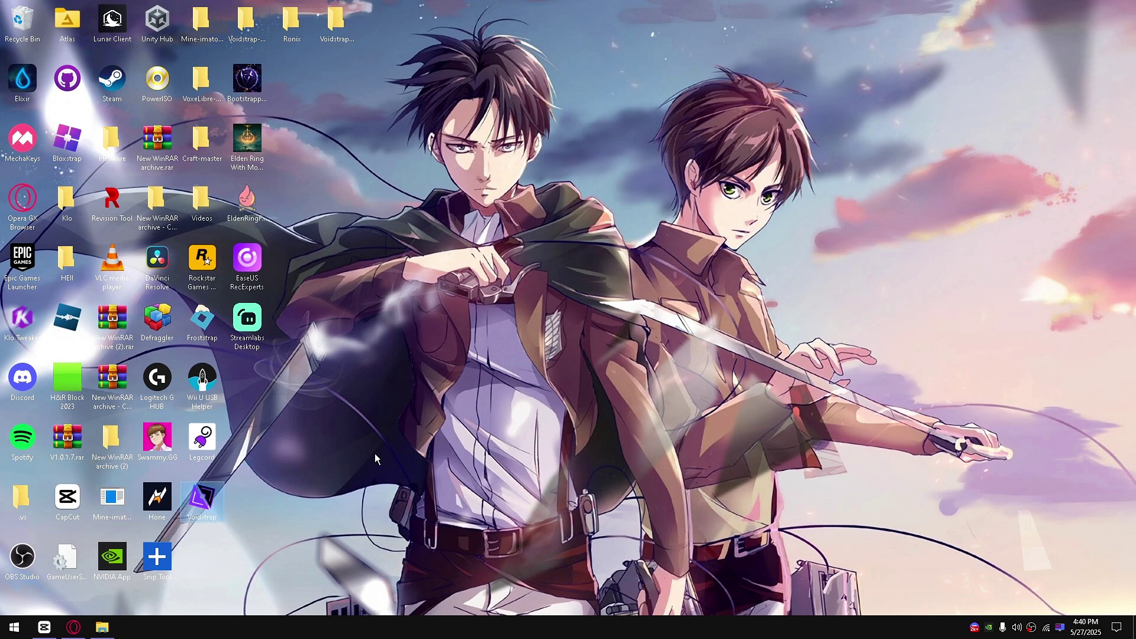
left_click(623, 269)
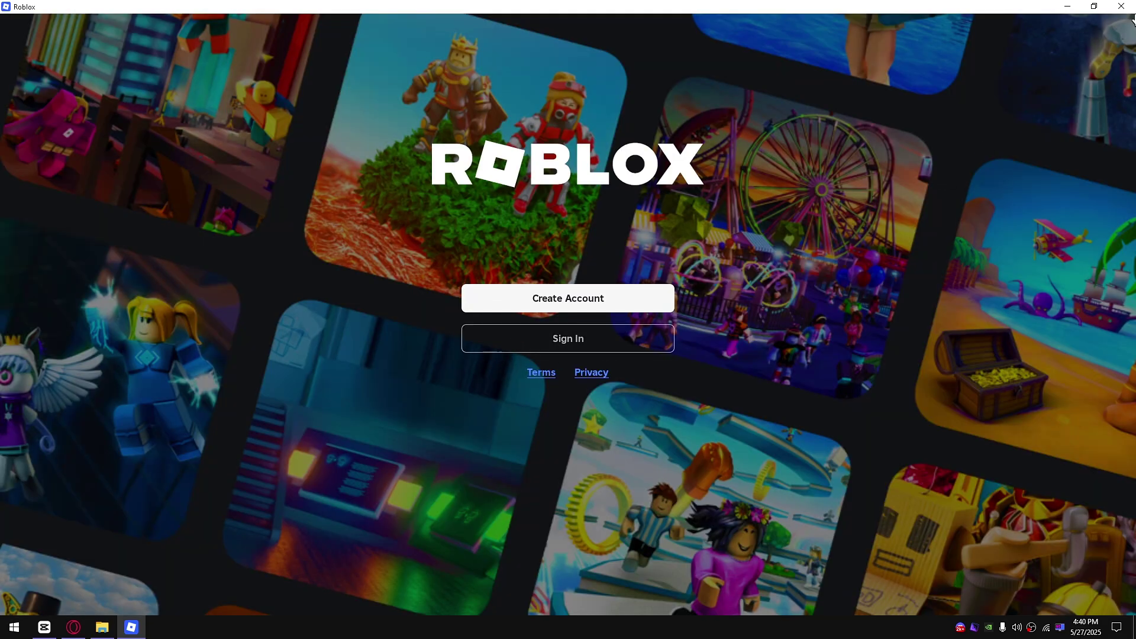
left_click(1121, 6)
- Reopen the Voidstrap settings and confirm the Roblox player's compatibility settings with fullscreen optimizations disabled
double_click(205, 507)
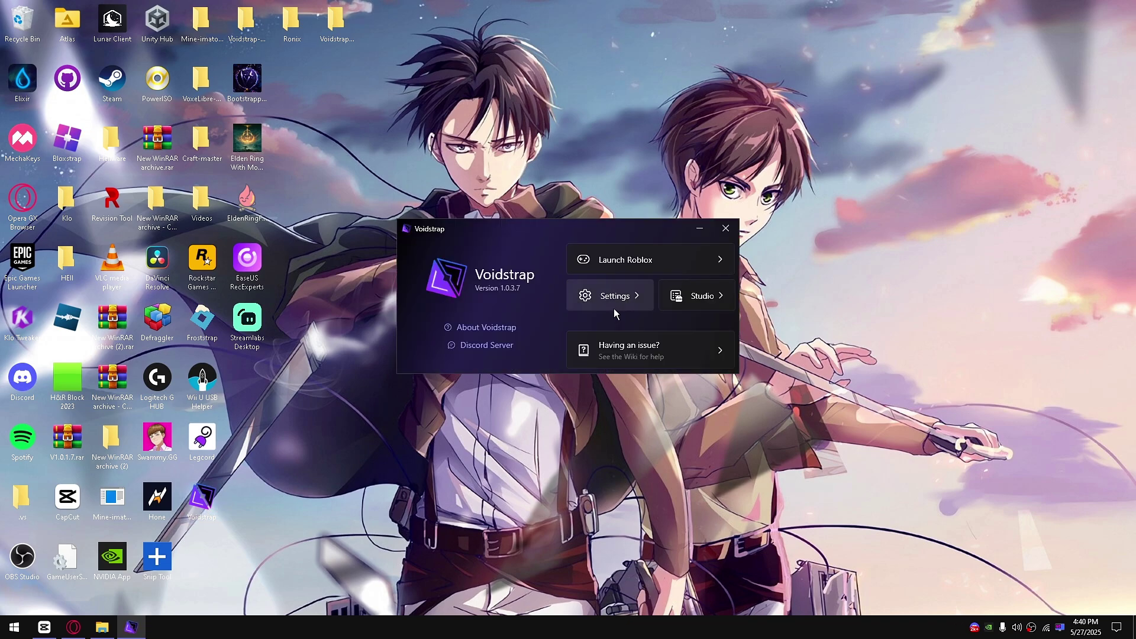
left_click(612, 303)
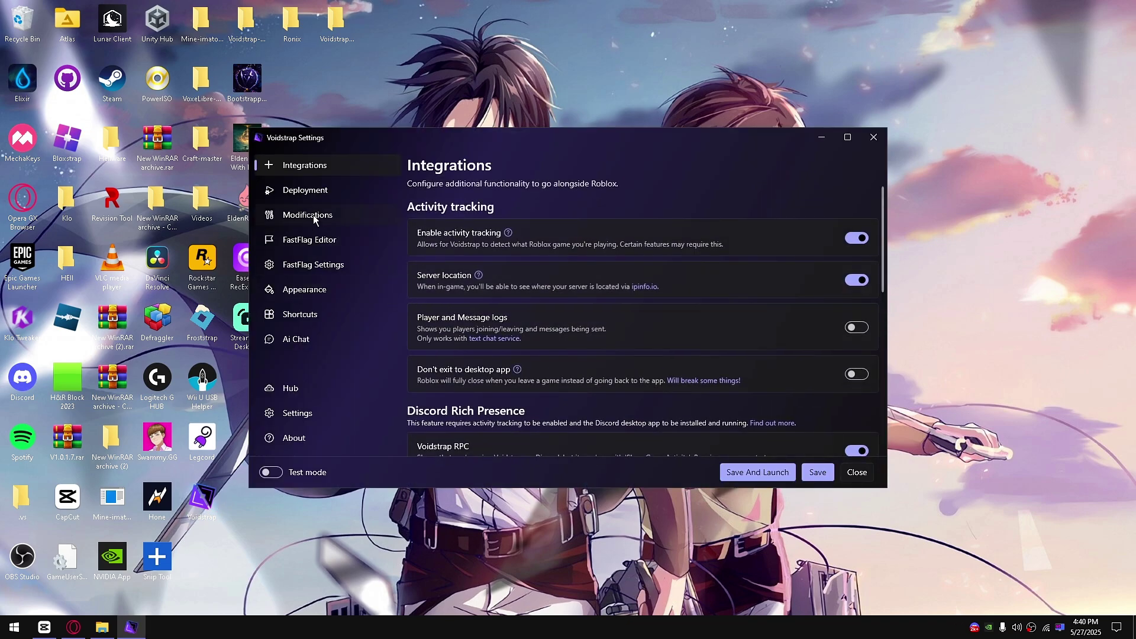
left_click(304, 192)
left_click(340, 217)
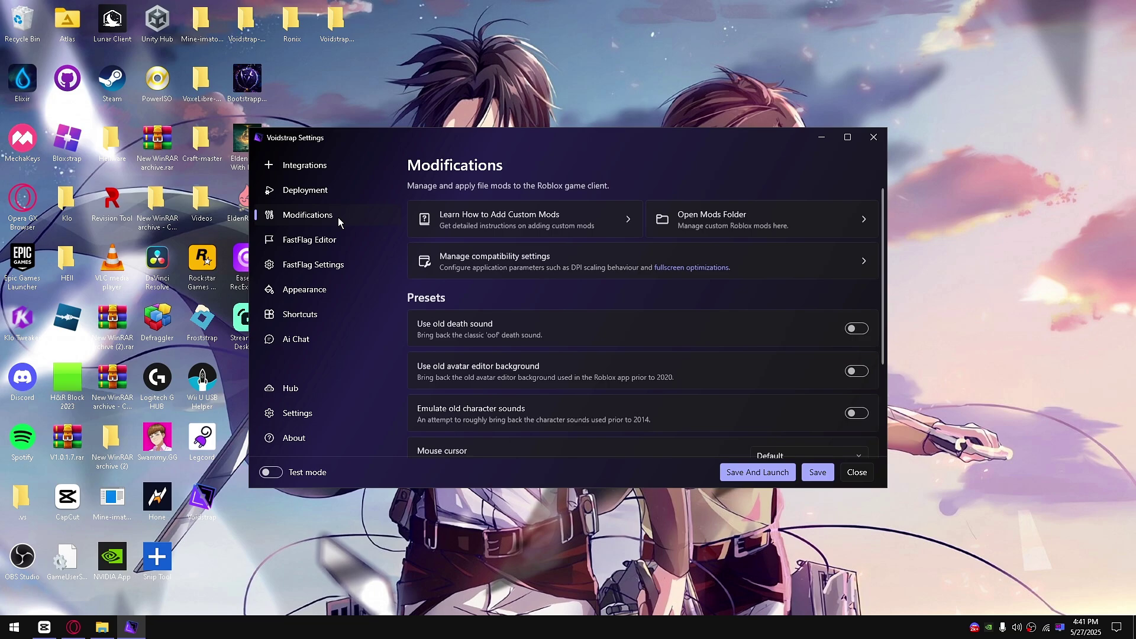
left_click(516, 266)
left_click_drag(604, 275, 508, 184)
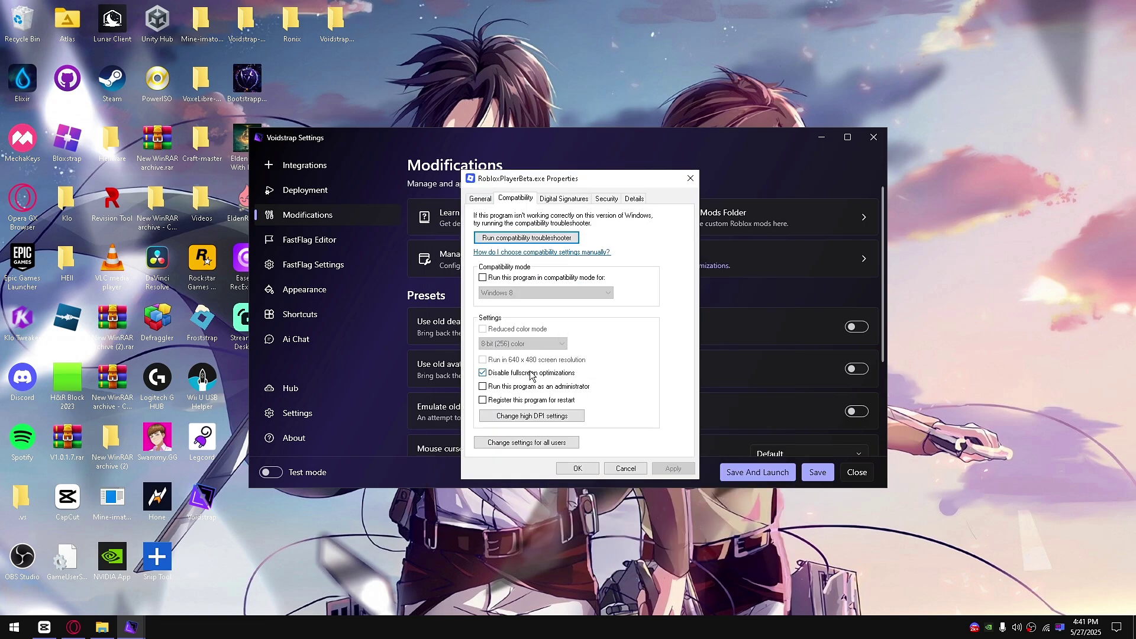
left_click(578, 468)
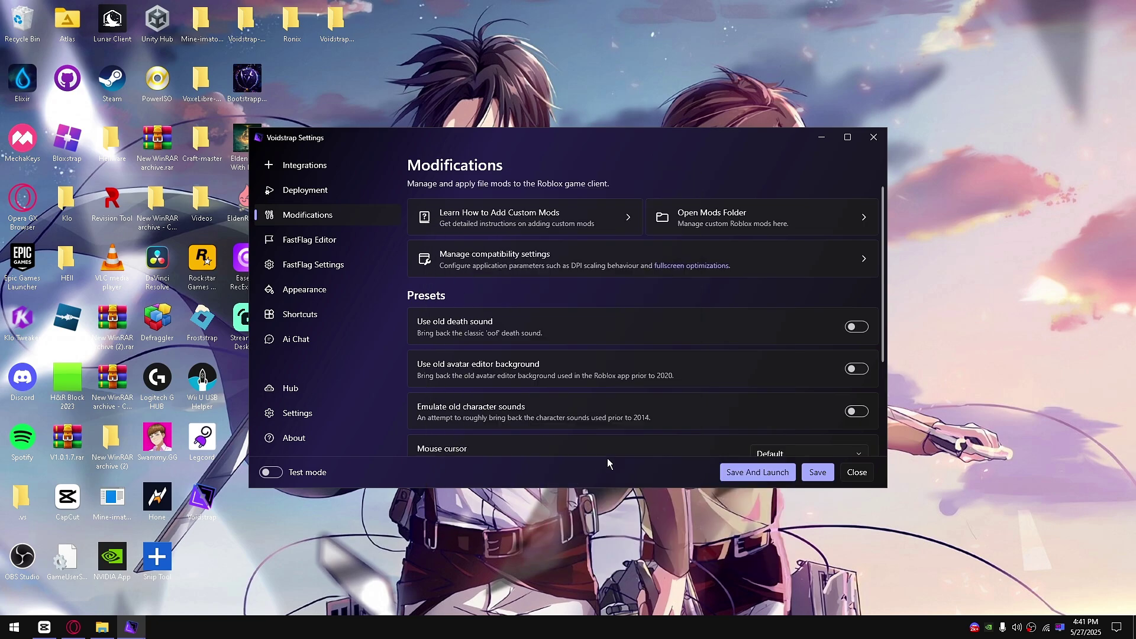
- Set the mouse cursor preset in Modifications to ArceyPlayz Dot and save the settings
scroll(616, 353, "down", 3)
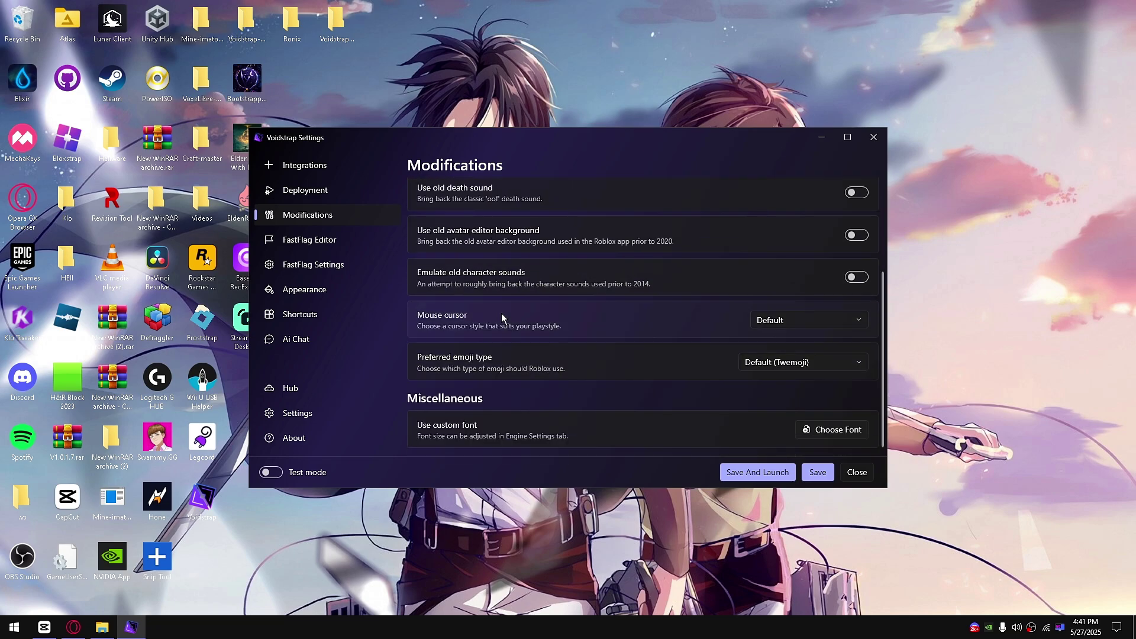
scroll(446, 342, "up", 2)
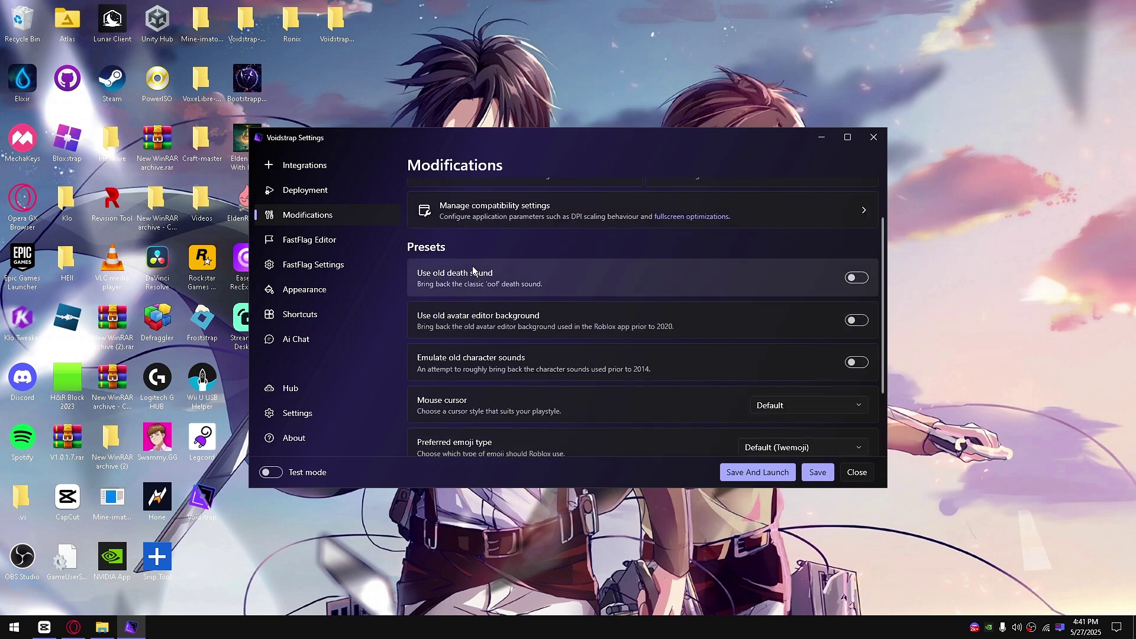
scroll(537, 326, "up", 1)
scroll(537, 326, "down", 1)
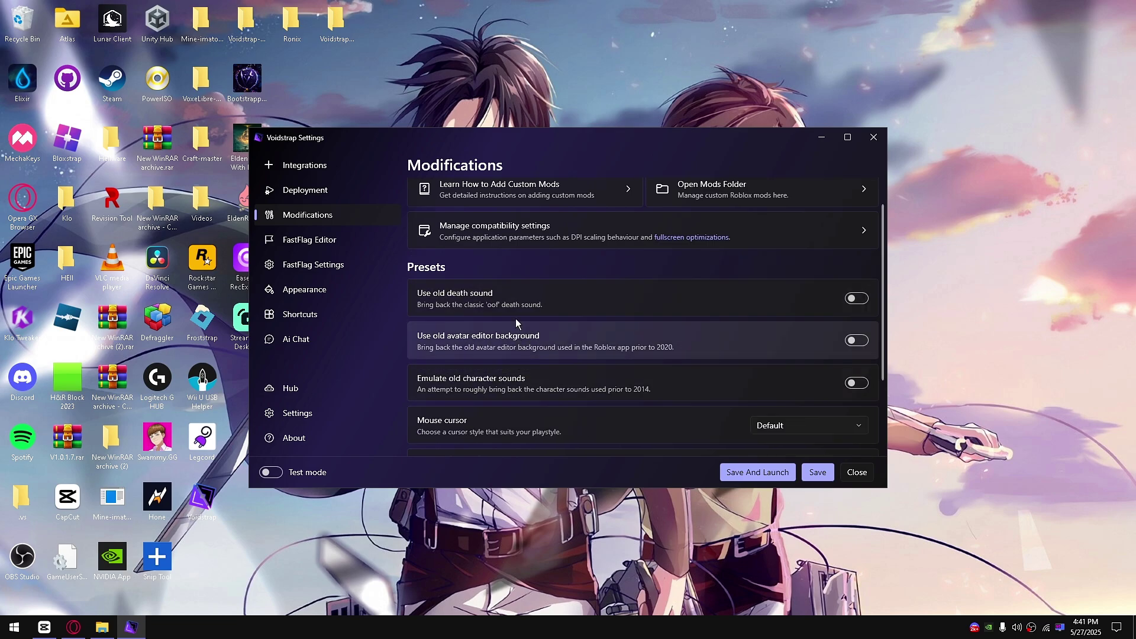
scroll(563, 348, "down", 1)
left_click(806, 396)
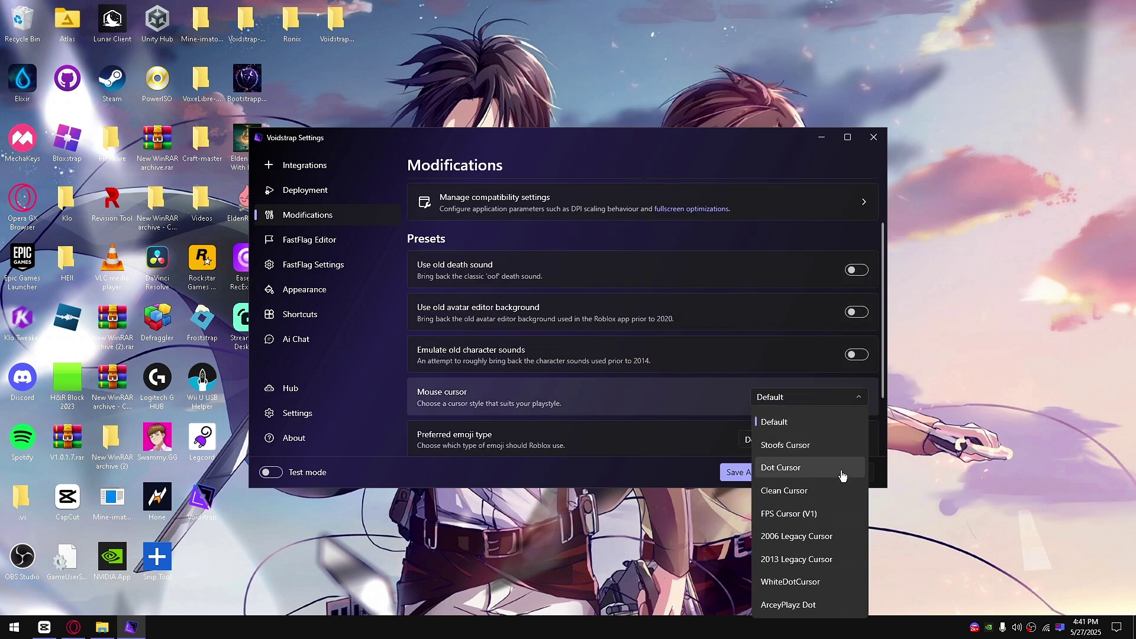
left_click(808, 606)
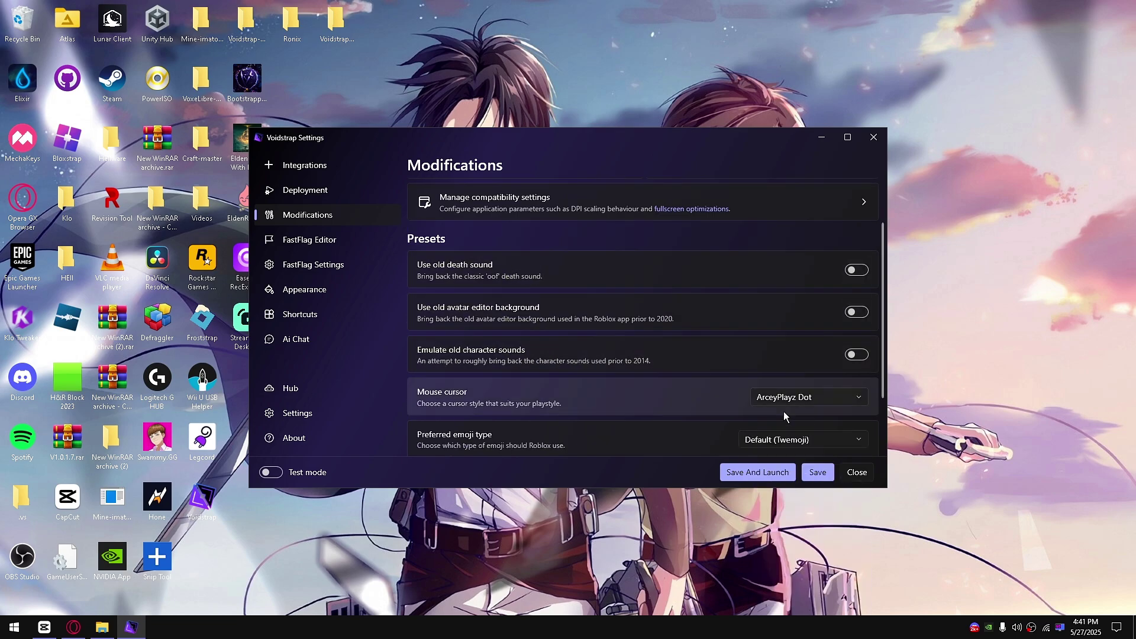
left_click(818, 471)
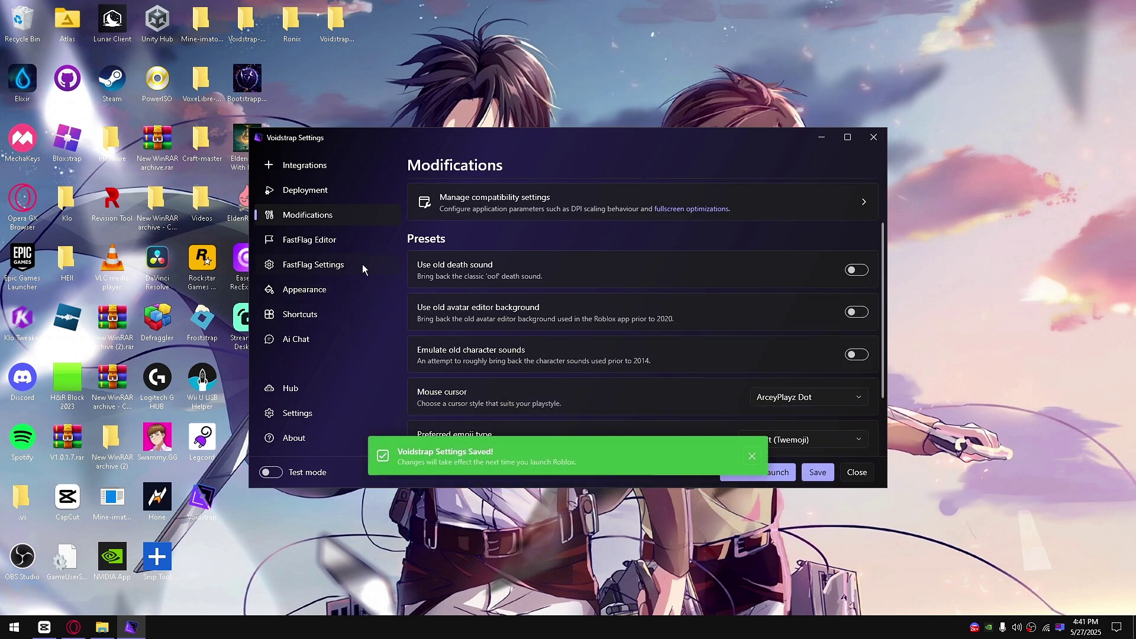
- Set FFlagHandleAltEnterFullscreenManually to True in the FastFlag Editor and inspect its entry in the FFlag History
left_click(335, 240)
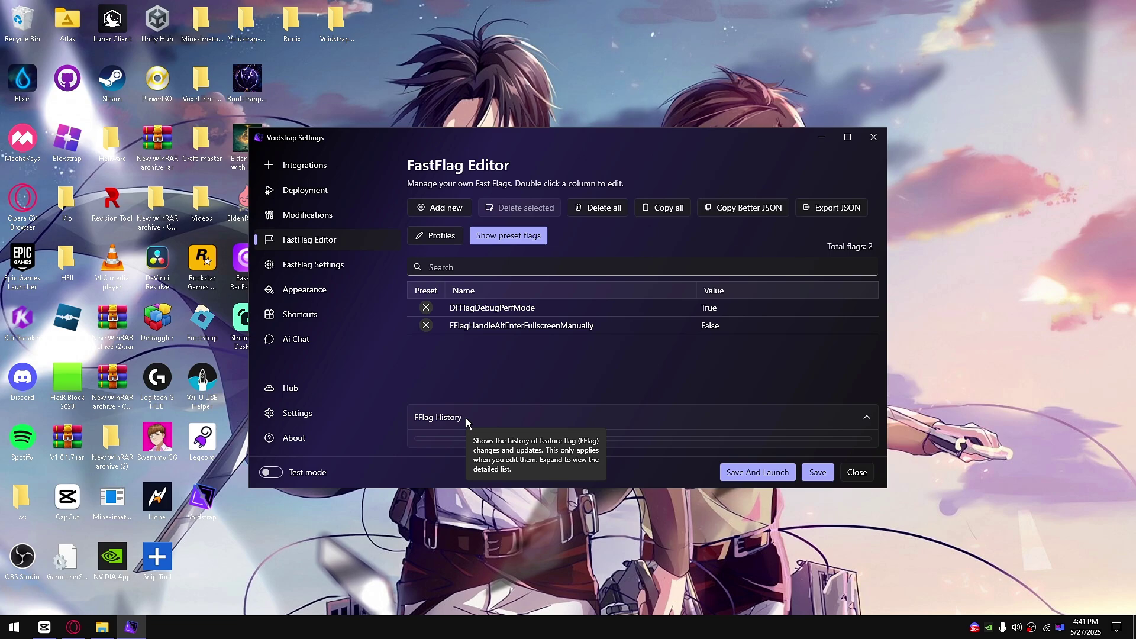
left_click(466, 418)
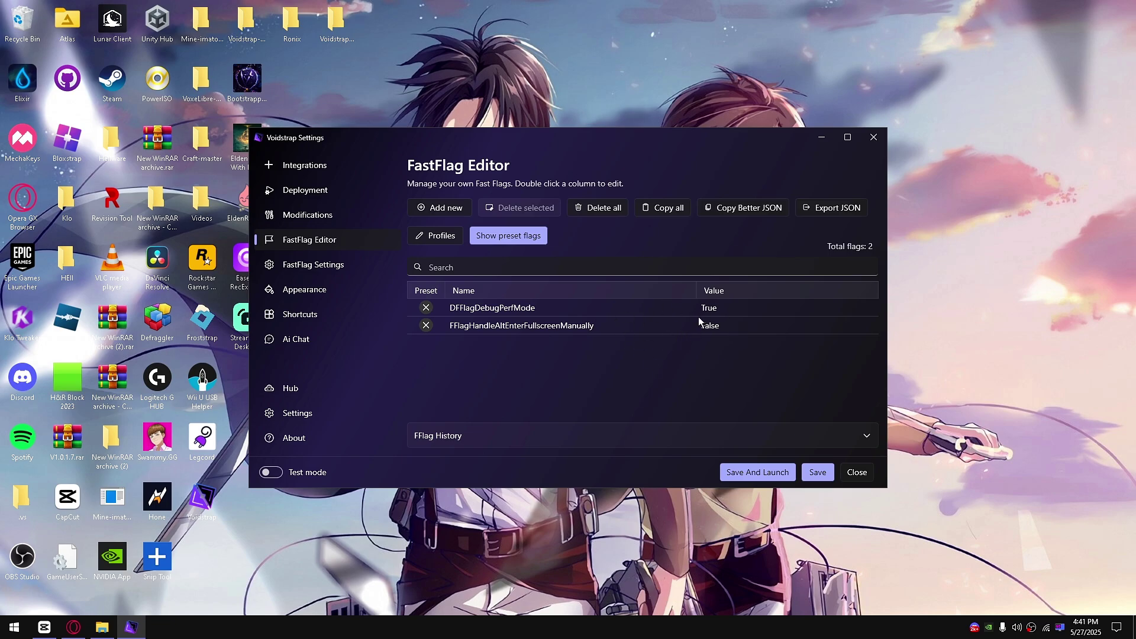
left_click(501, 436)
double_click(729, 323)
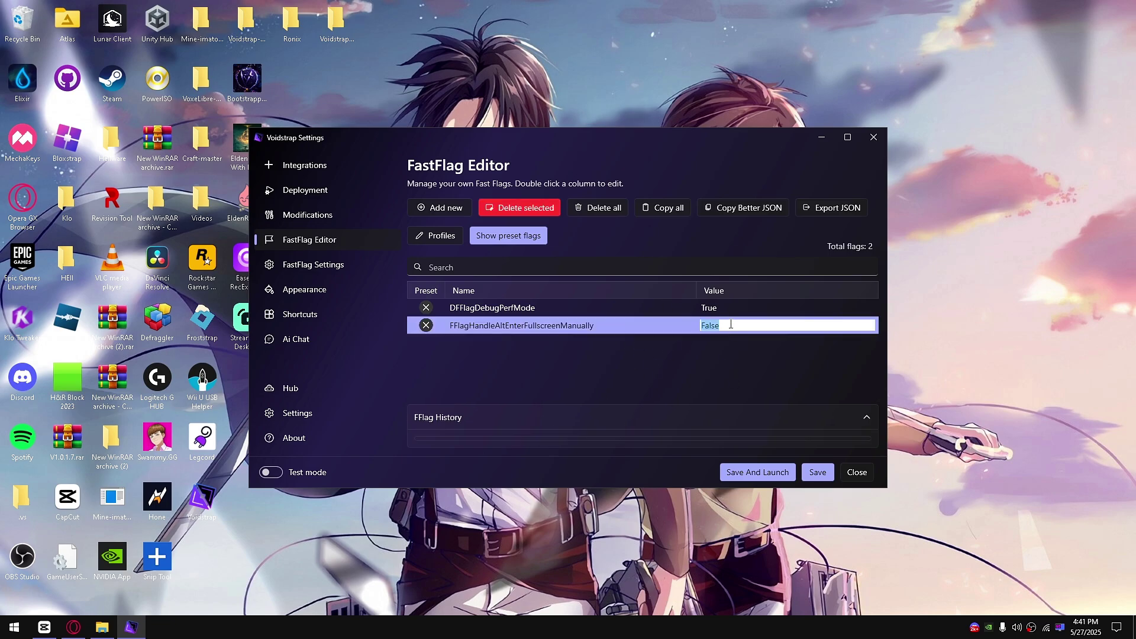
key("BackSpace")
type("True")
key("Return")
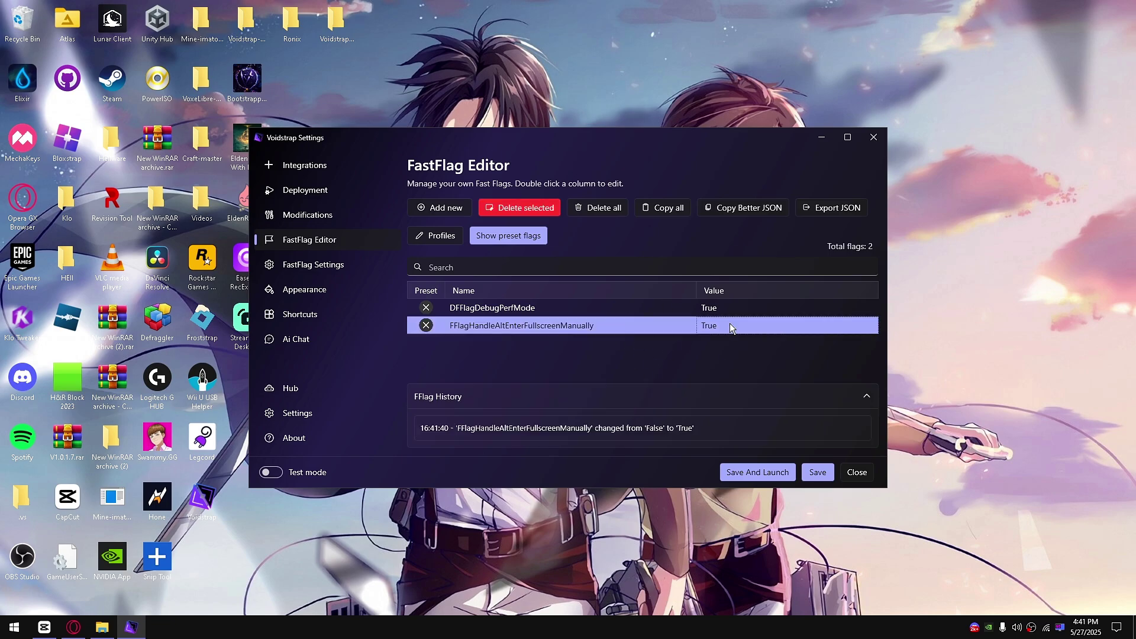
left_click(438, 430)
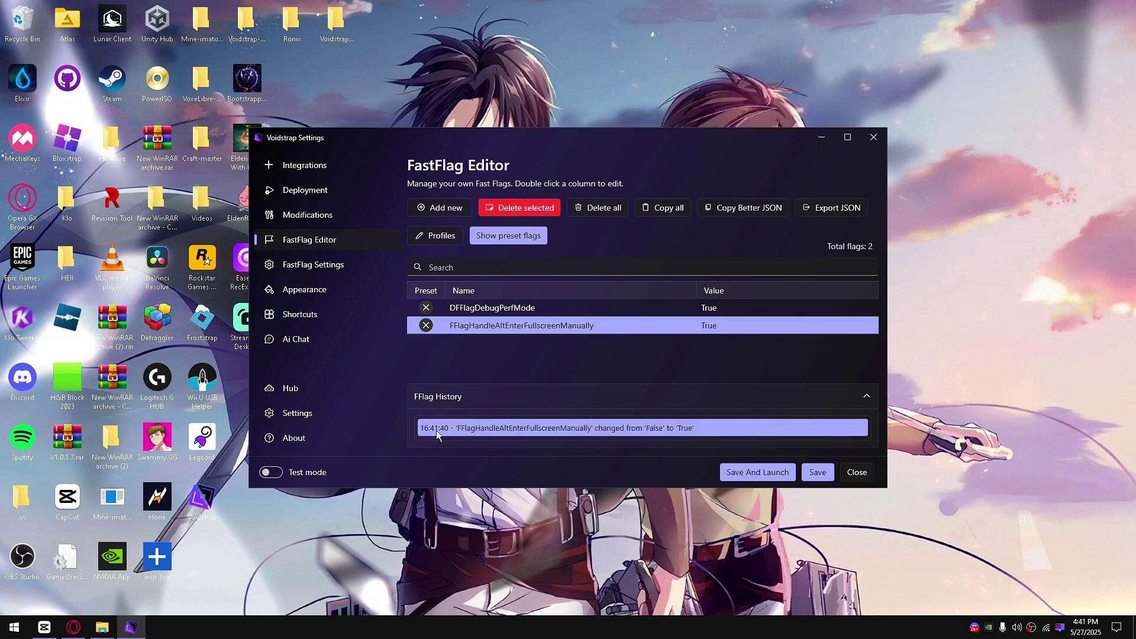
- Set the FFlagHandleAltEnterFullscreenManually flag back to False
double_click(714, 326)
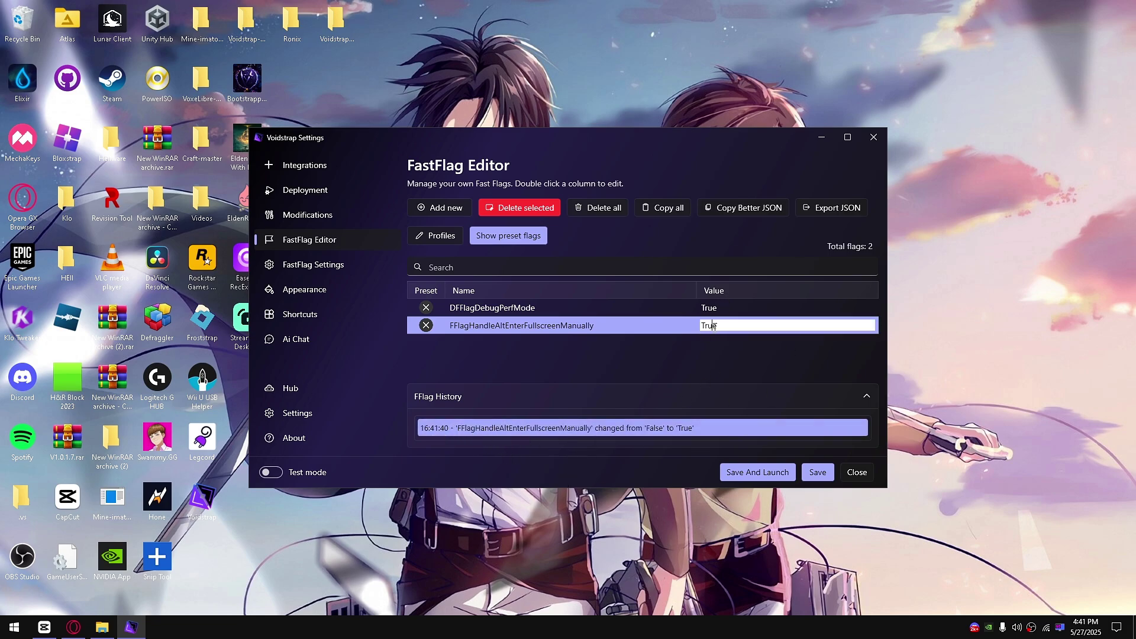
key("BackSpace")
type("False")
key("Return")
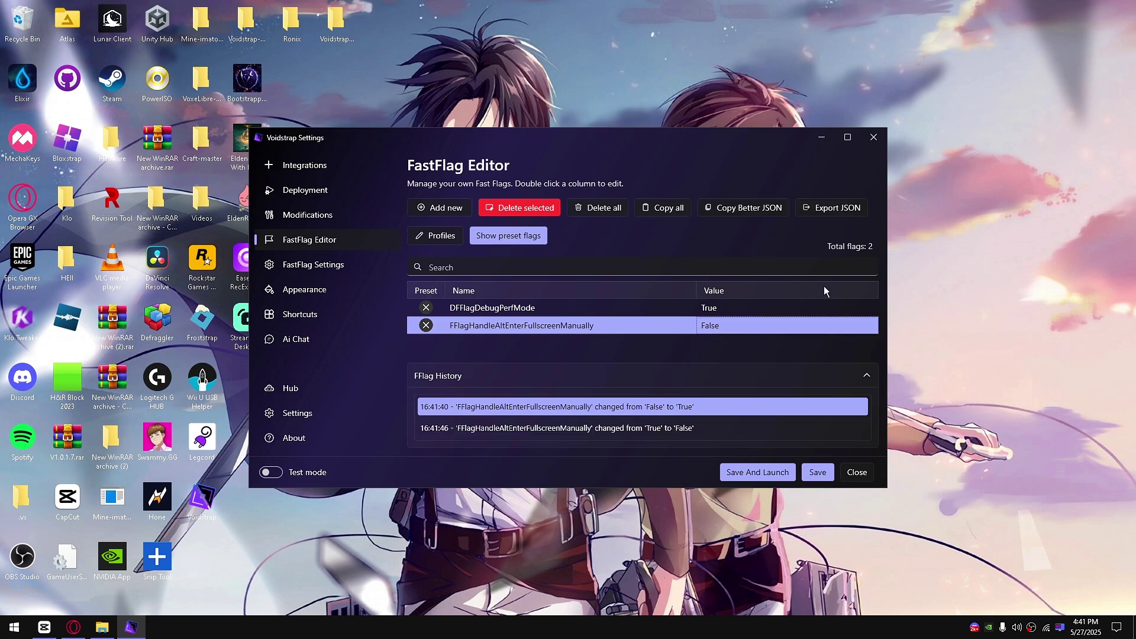
- Go to the FastFlag Settings and expand the CPU Options within the System section of Basic FastFlags
key("ctrl+Tab")
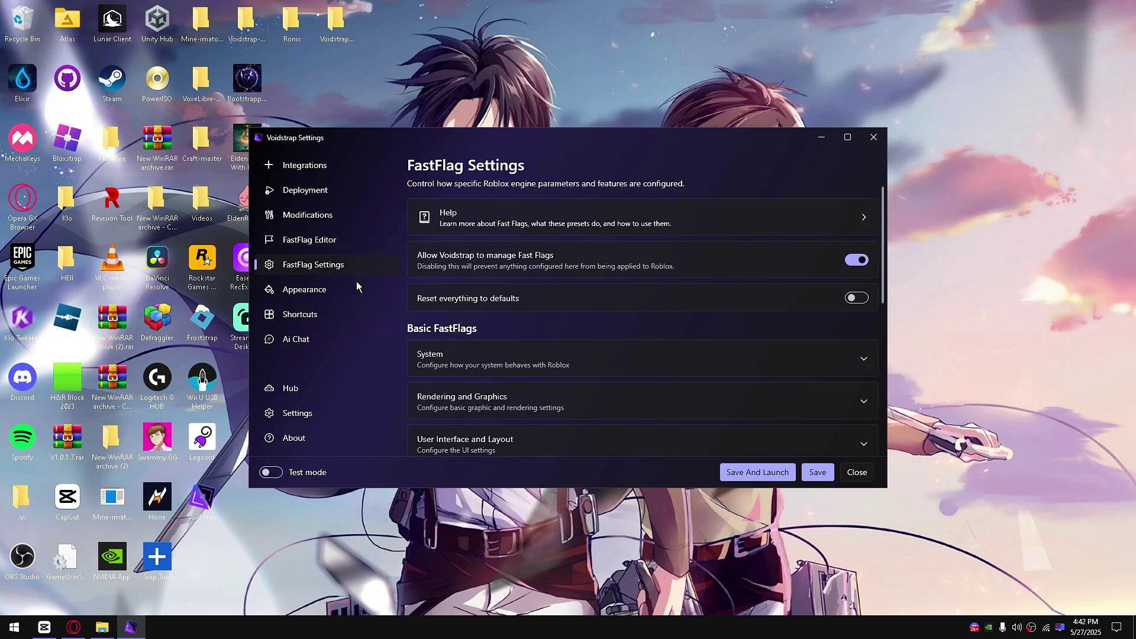
scroll(465, 360, "down", 1)
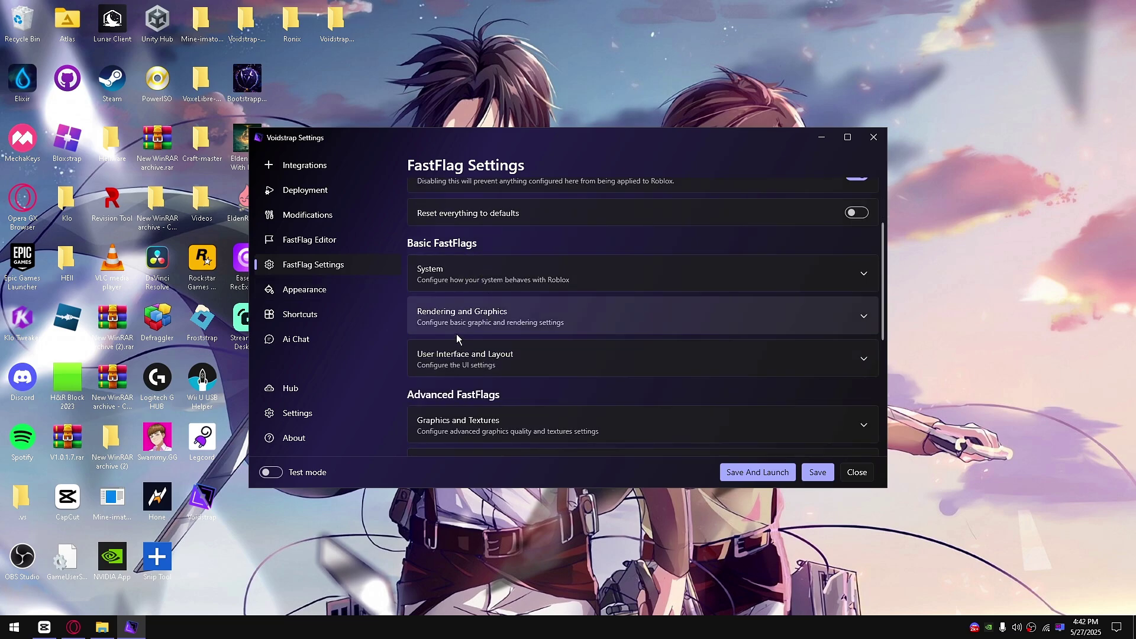
left_click(465, 271)
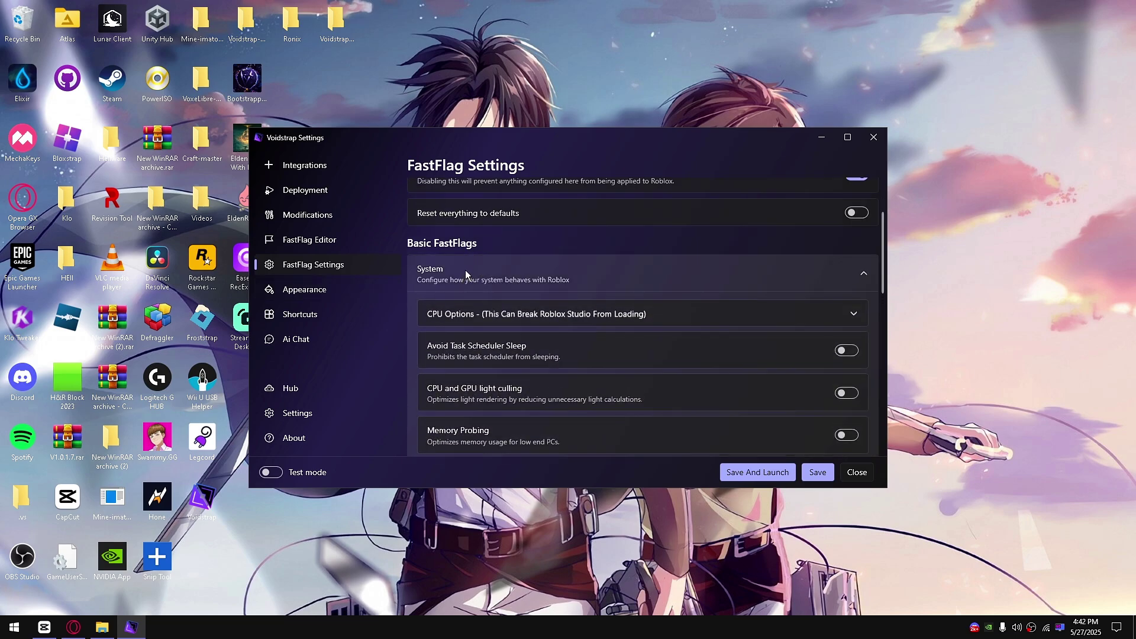
scroll(556, 322, "down", 1)
scroll(544, 310, "down", 1)
scroll(521, 284, "up", 1)
left_click(506, 258)
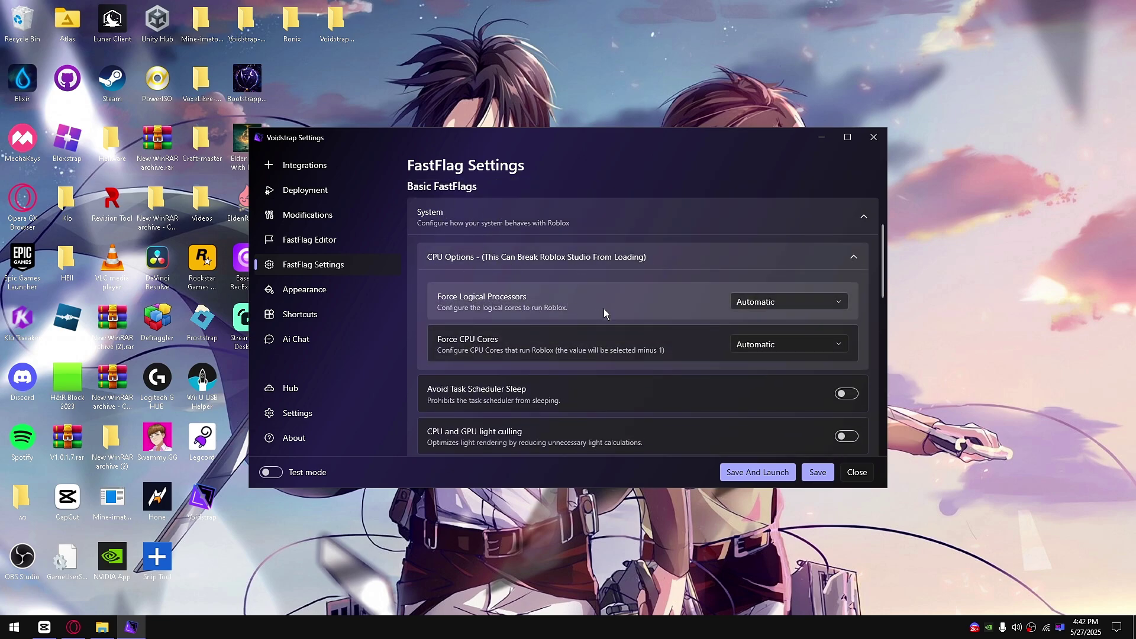
- Check the processor's core and logical processor counts in Task Manager's CPU performance view, and close Task Manager
right_click(13, 626)
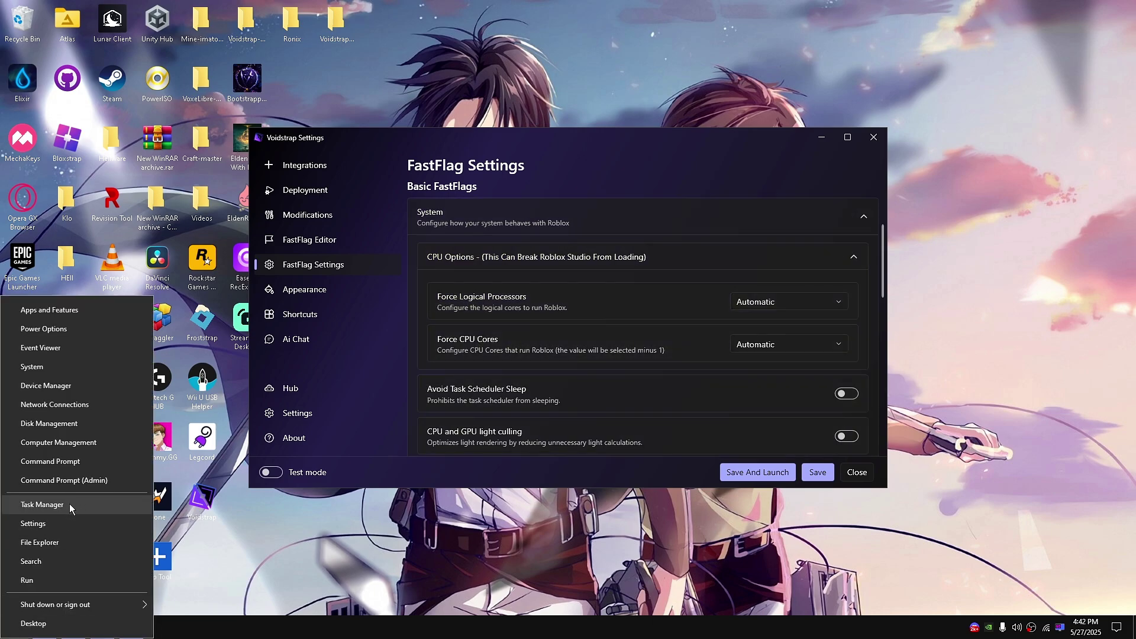
left_click(42, 504)
left_click(67, 119)
left_click_drag(116, 93, 350, 113)
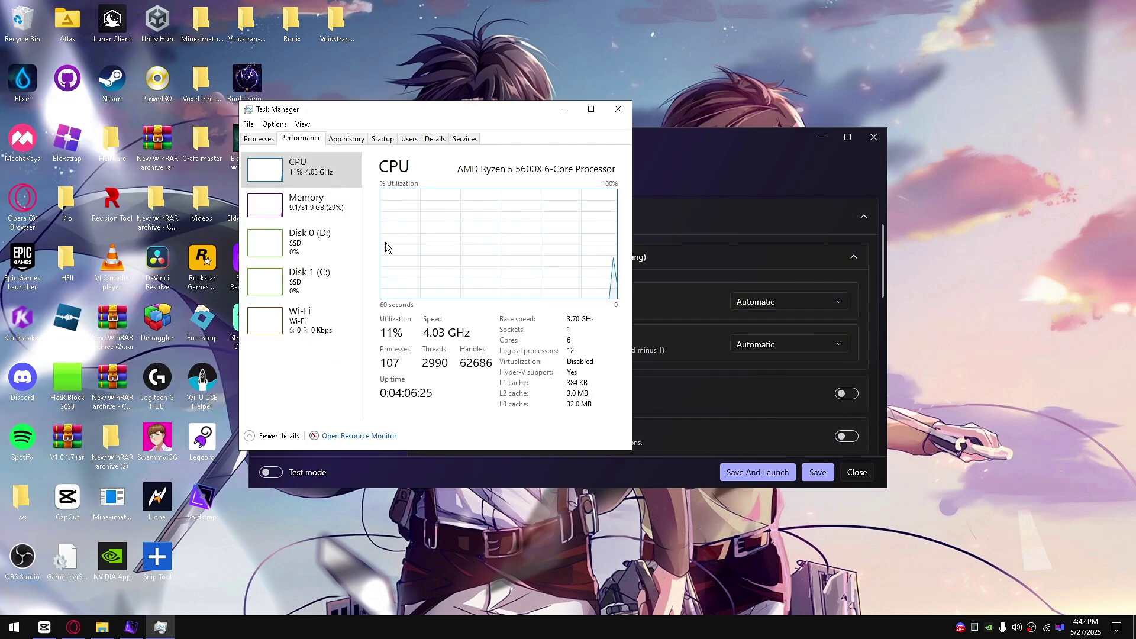
left_click(618, 109)
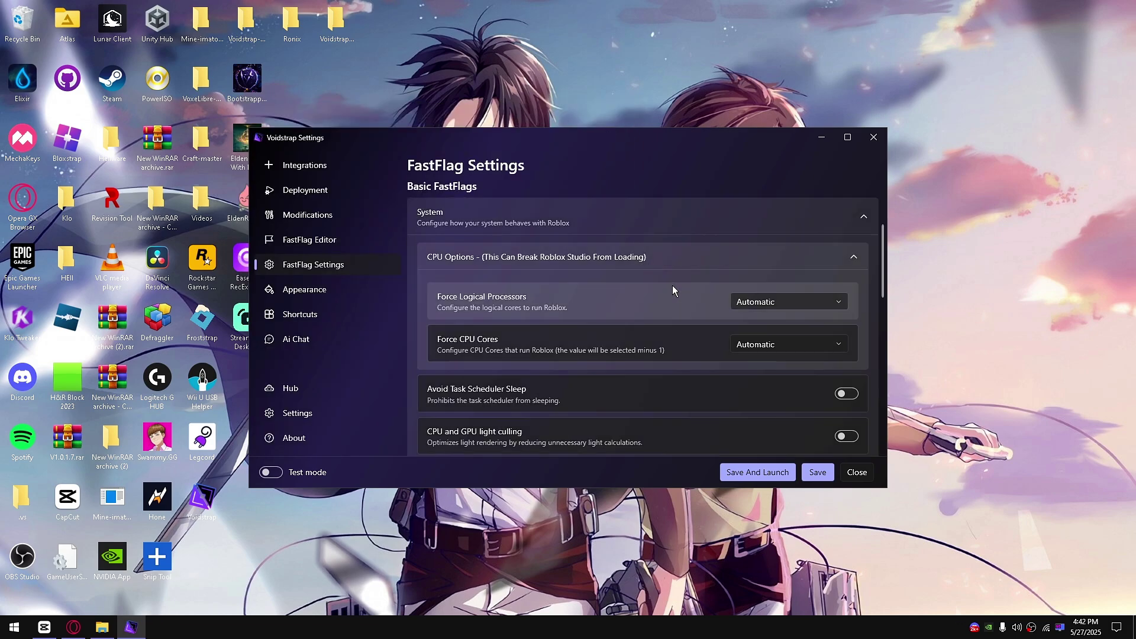
- Set Force Logical Processors to 12, leave Force CPU Cores on Automatic, and collapse the CPU Options
right_click(763, 299)
left_click(761, 300)
left_click(761, 300)
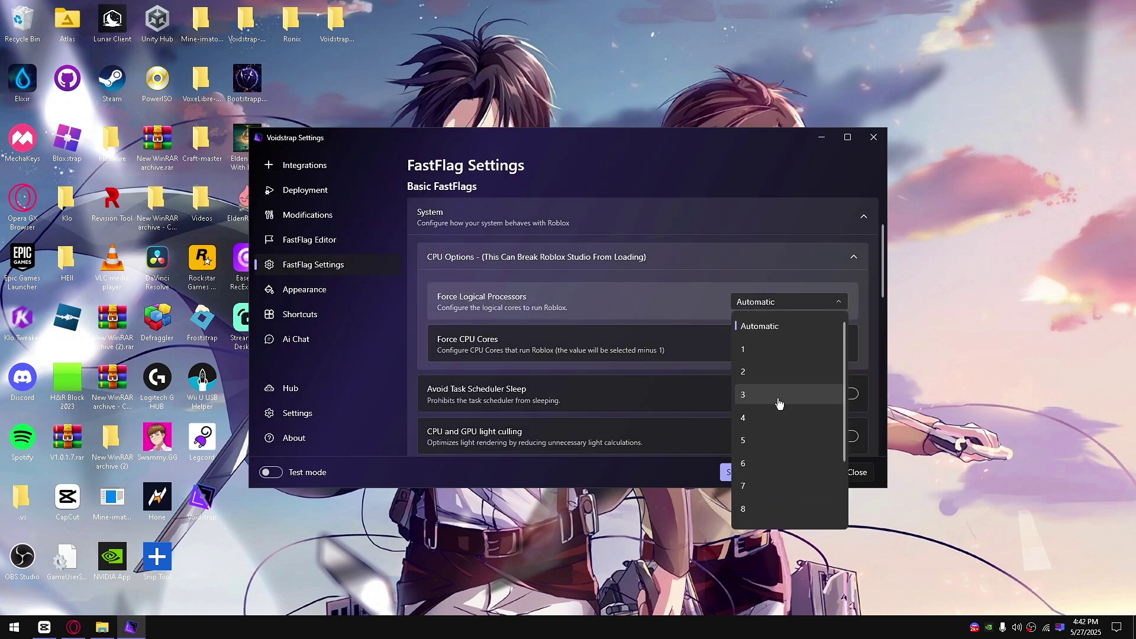
left_click(793, 507)
left_click(775, 345)
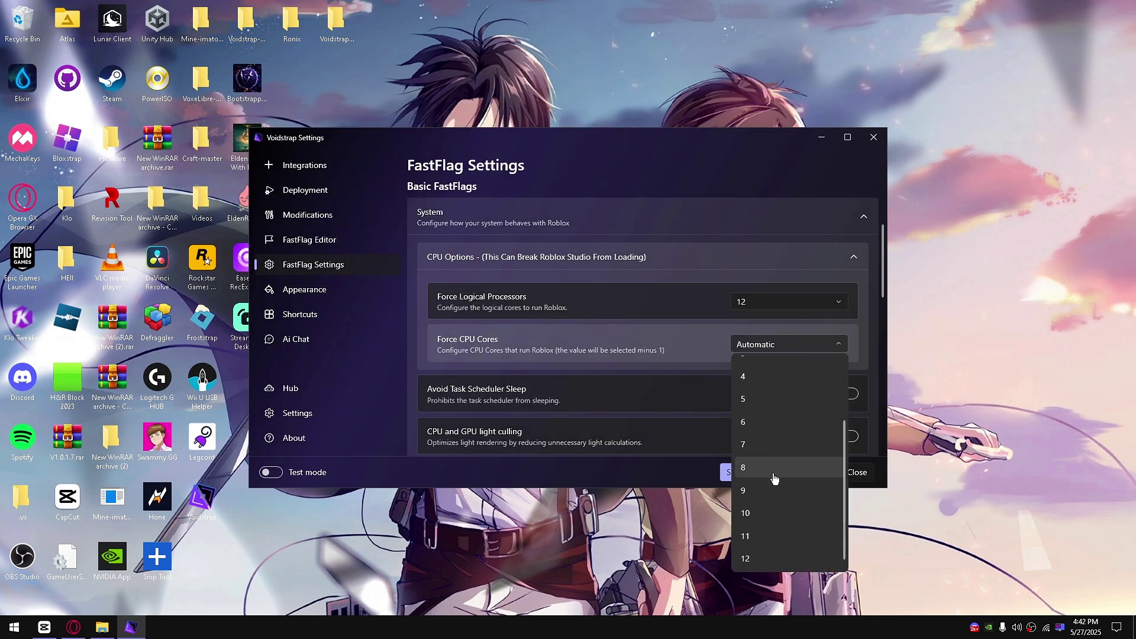
left_click(782, 290)
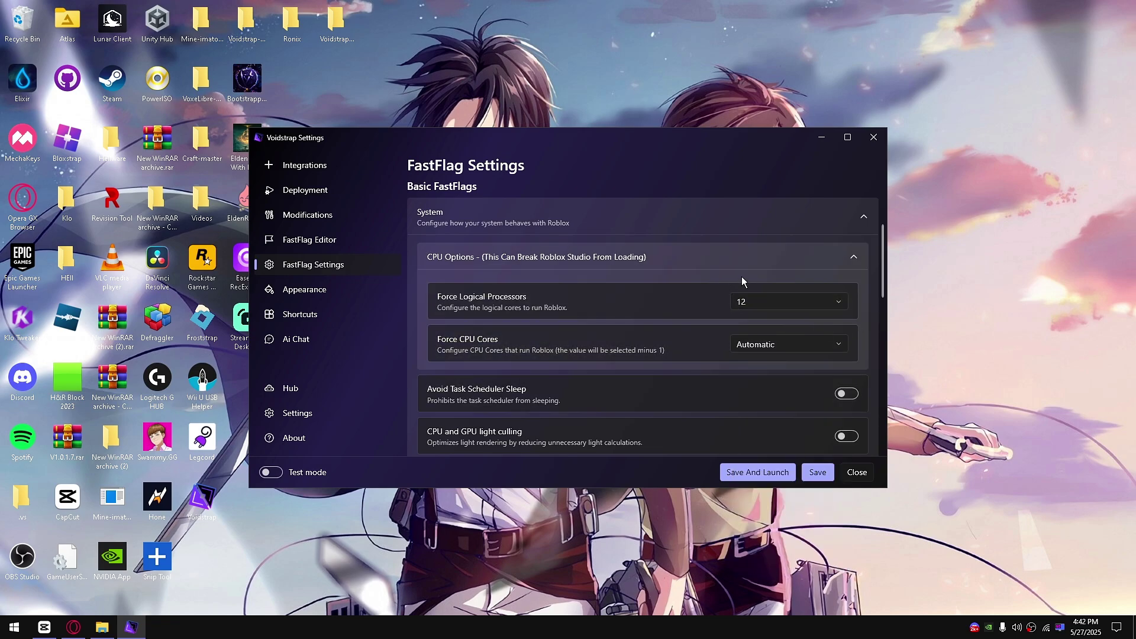
left_click(752, 258)
- Enable Avoid Task Scheduler Sleep, CPU and GPU light culling, Memory Probing and Hyper-Threading in the System section
scroll(556, 325, "down", 2)
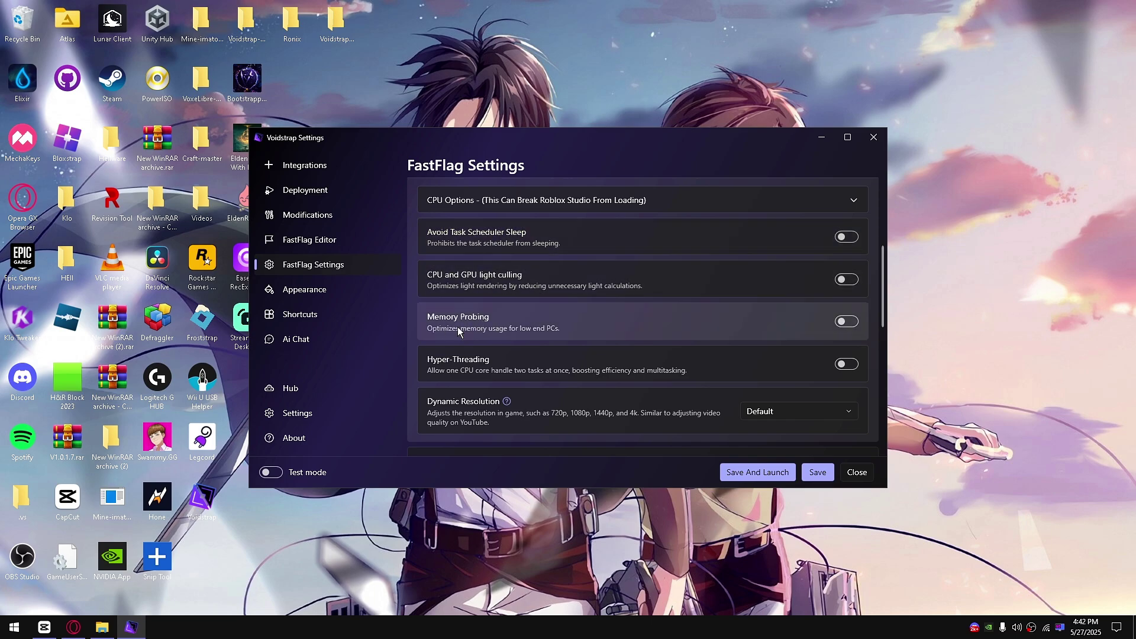
left_click(846, 237)
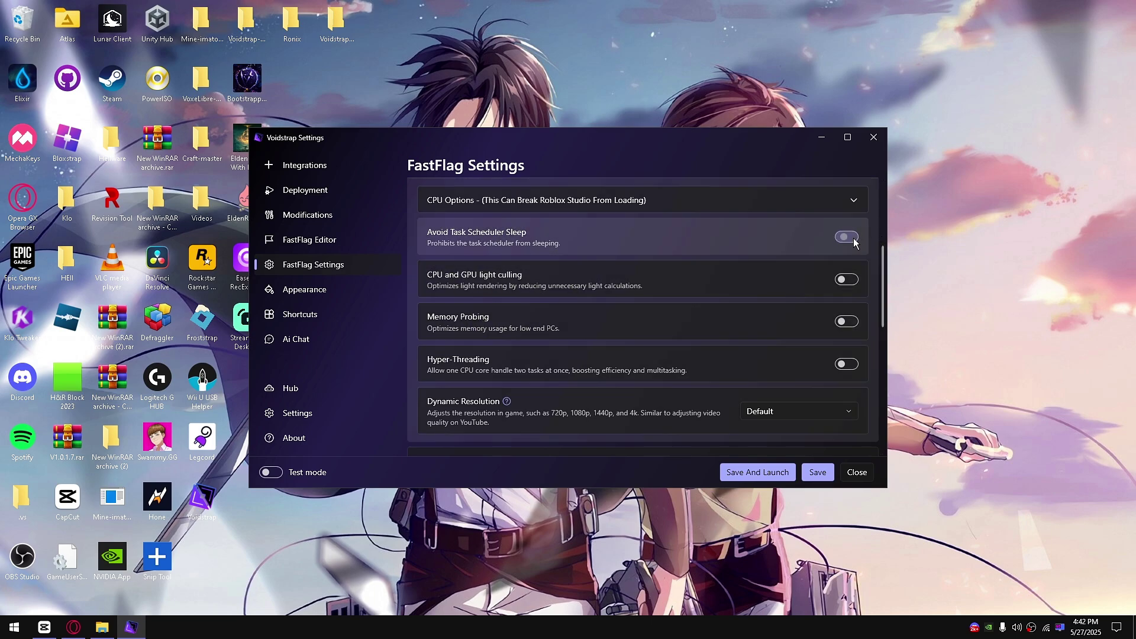
left_click(845, 279)
left_click(846, 364)
left_click(844, 324)
scroll(521, 326, "down", 1)
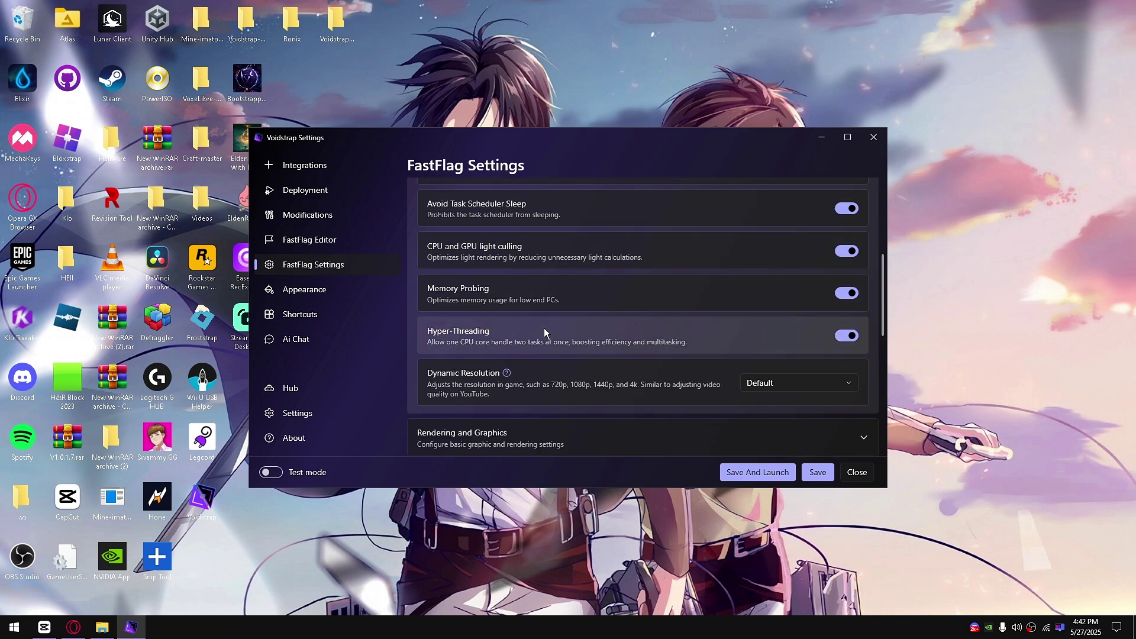
scroll(518, 341, "down", 3)
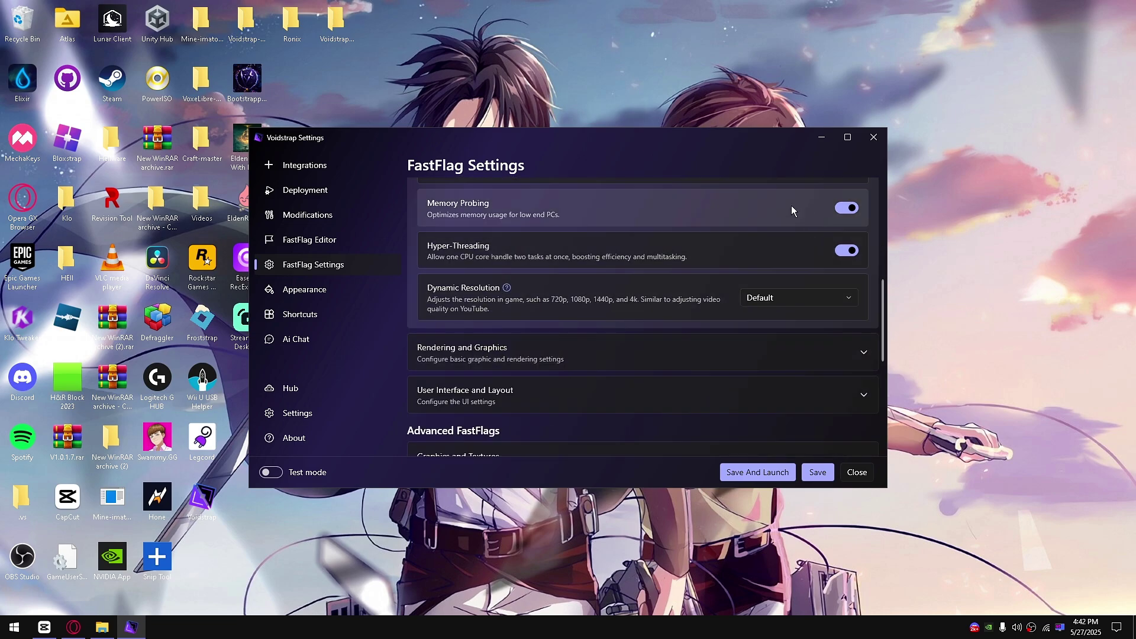
scroll(776, 237, "up", 4)
scroll(739, 373, "down", 1)
scroll(641, 387, "down", 2)
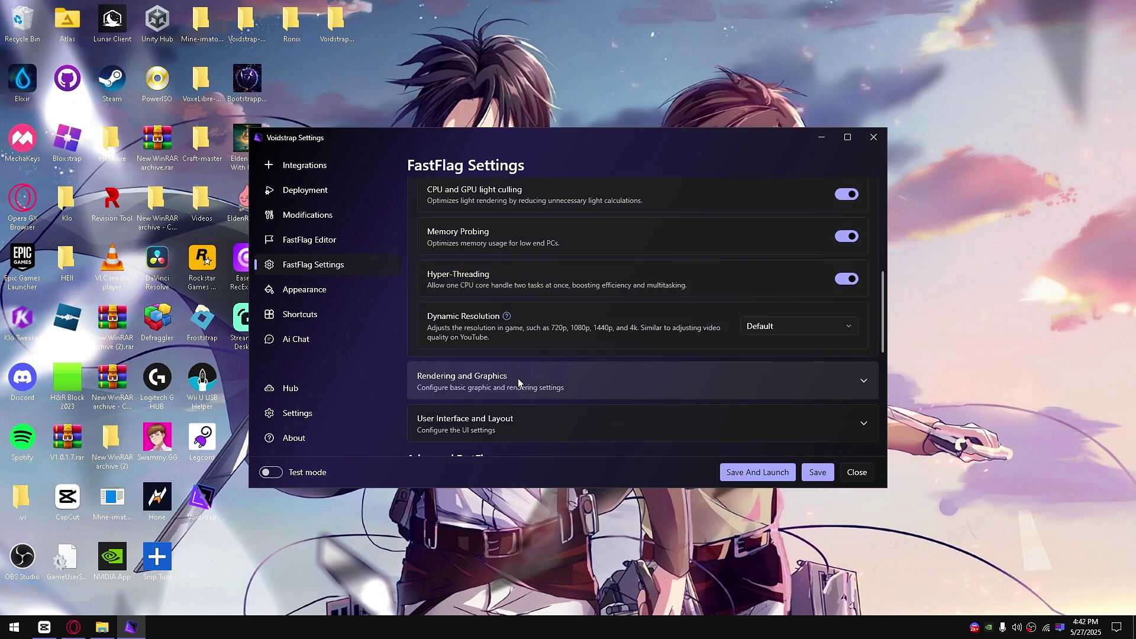
- Under Rendering and Graphics, switch on the Graphics Fast Flags for post-processing effects, shadows, terrain textures, grass, gray sky and gray avatars
left_click(571, 367)
scroll(559, 362, "down", 2)
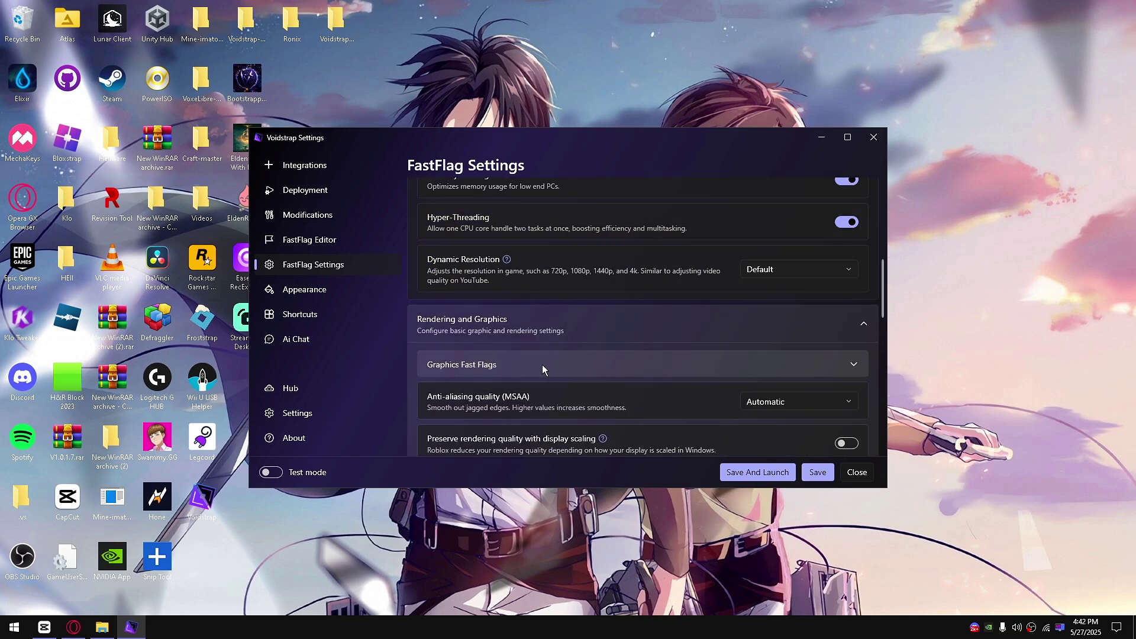
left_click(542, 364)
scroll(609, 356, "down", 5)
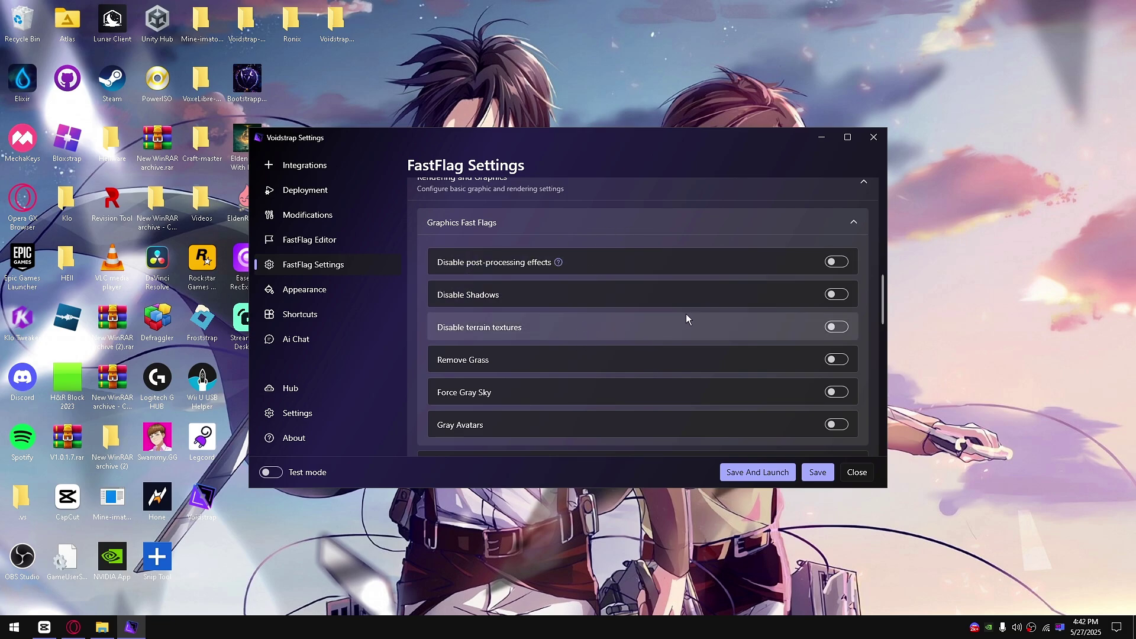
left_click(836, 261)
left_click(837, 294)
left_click(837, 327)
left_click(837, 359)
left_click(836, 392)
left_click(836, 424)
scroll(710, 355, "down", 1)
scroll(550, 260, "up", 1)
left_click(485, 222)
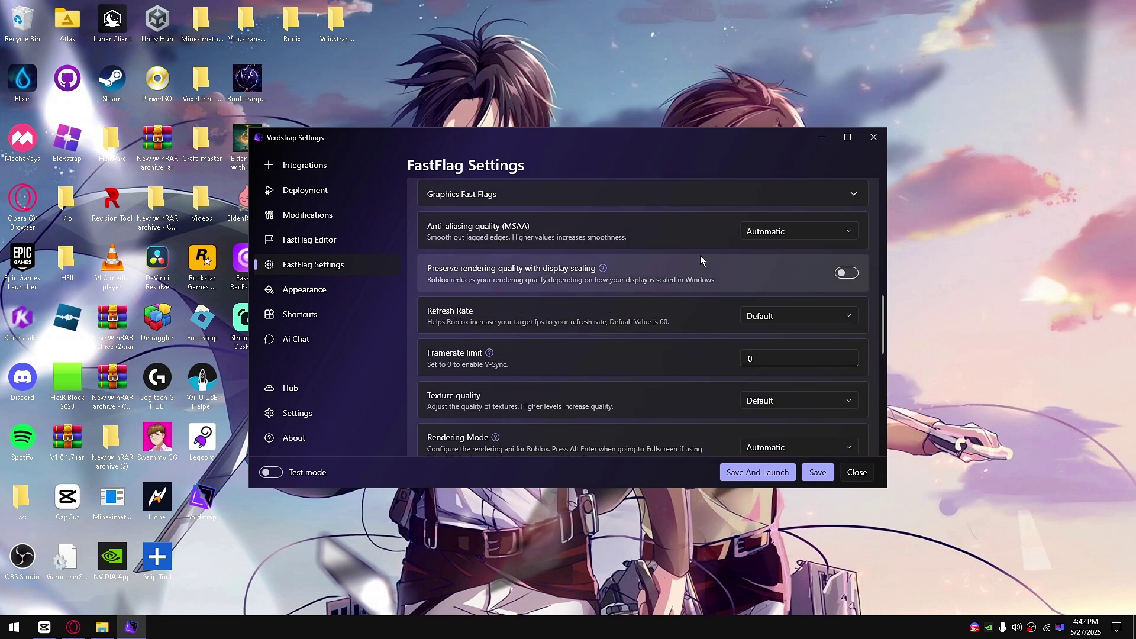
- Enable Preserve rendering quality with display scaling and look over the Refresh Rate choices
left_click(850, 277)
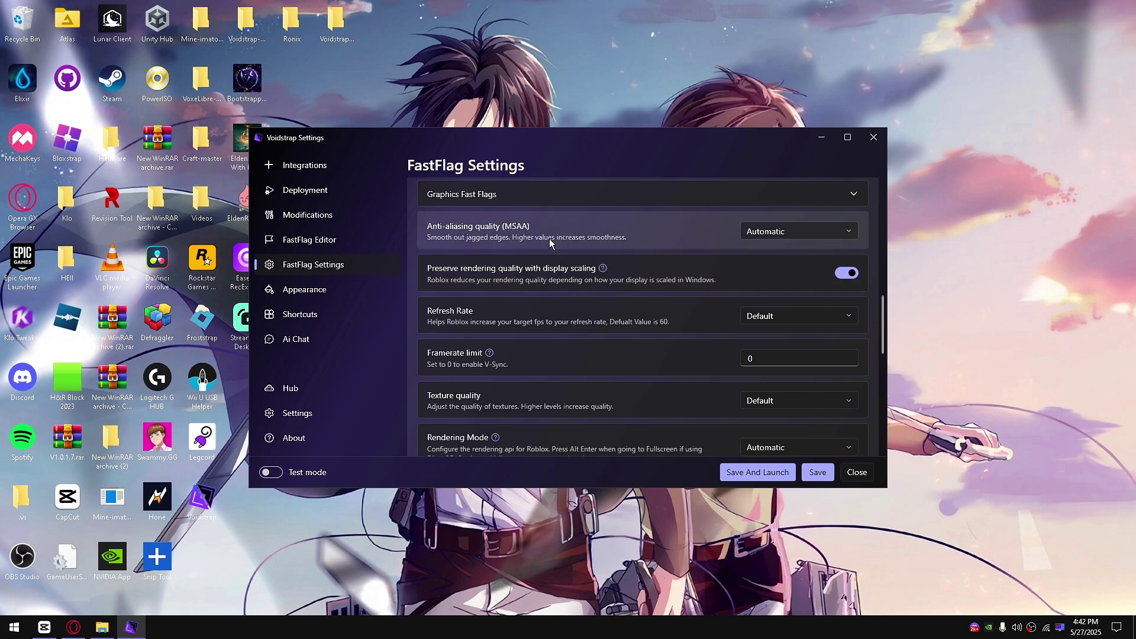
scroll(559, 261, "up", 1)
scroll(592, 275, "up", 2)
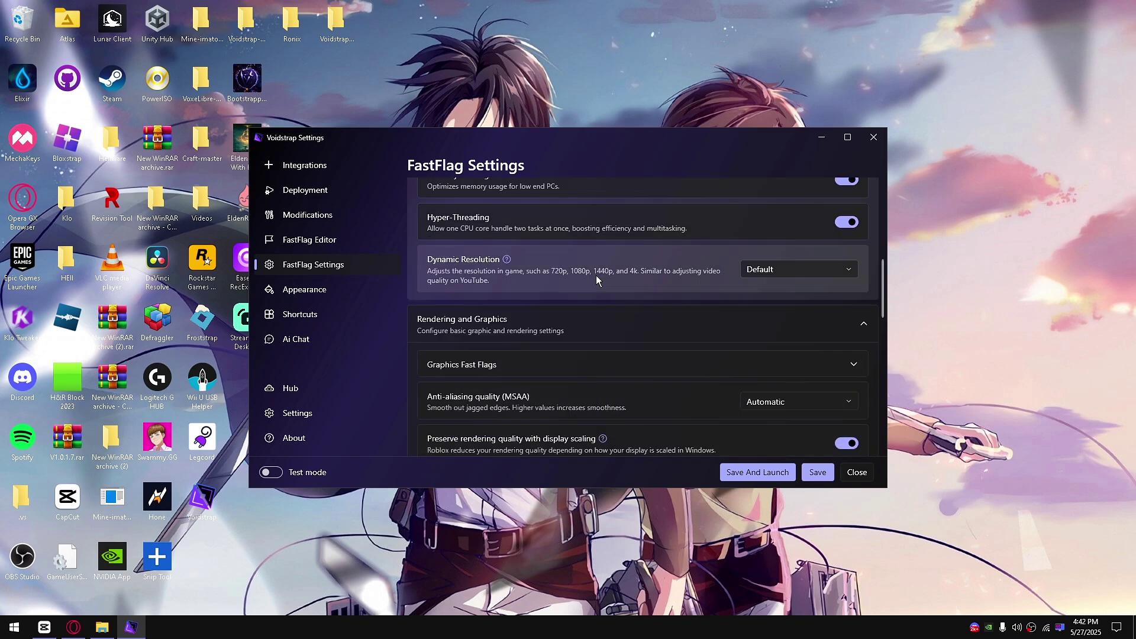
scroll(596, 277, "down", 3)
scroll(648, 336, "down", 1)
left_click(779, 261)
left_click(663, 265)
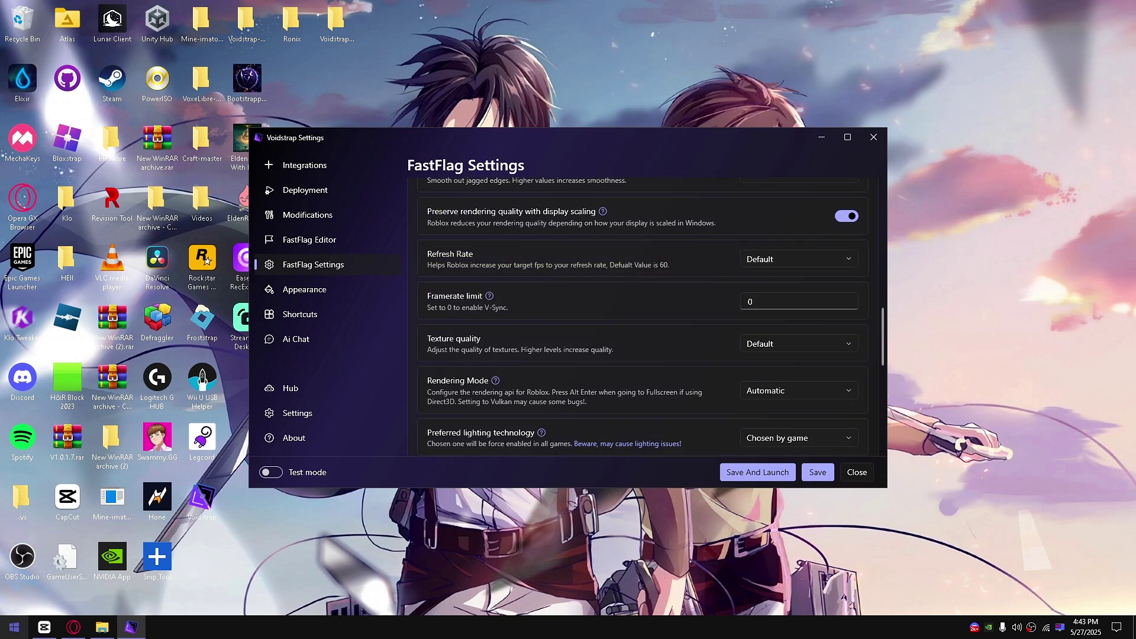
- Check the monitor's refresh rate in the Windows advanced display settings and set Voidstrap's Refresh Rate to 240 Hz
right_click(467, 522)
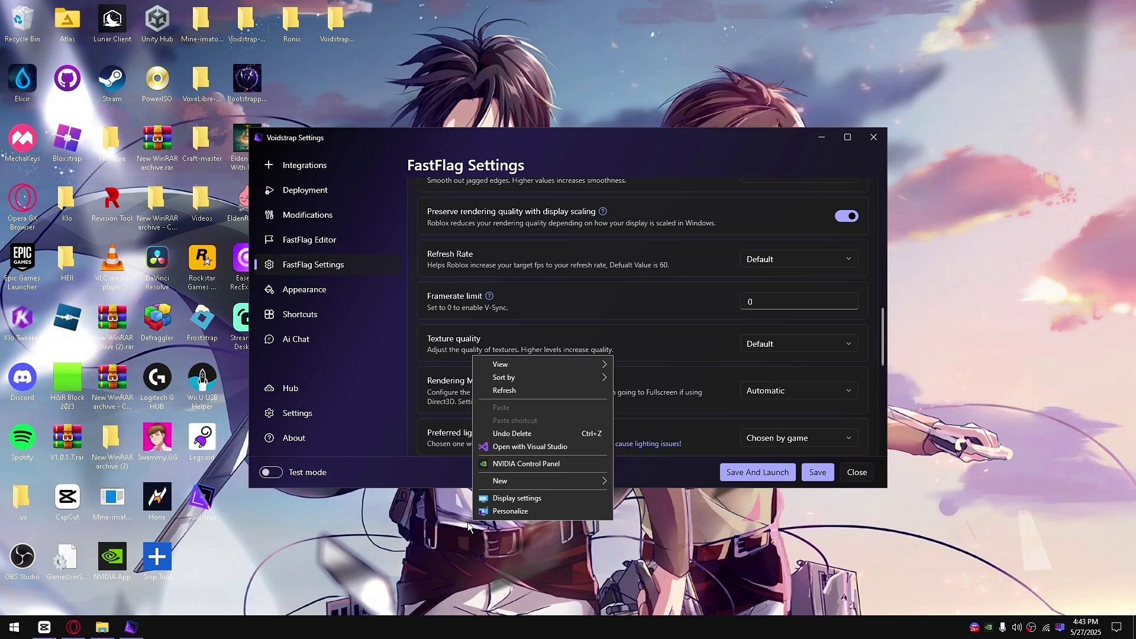
left_click(524, 502)
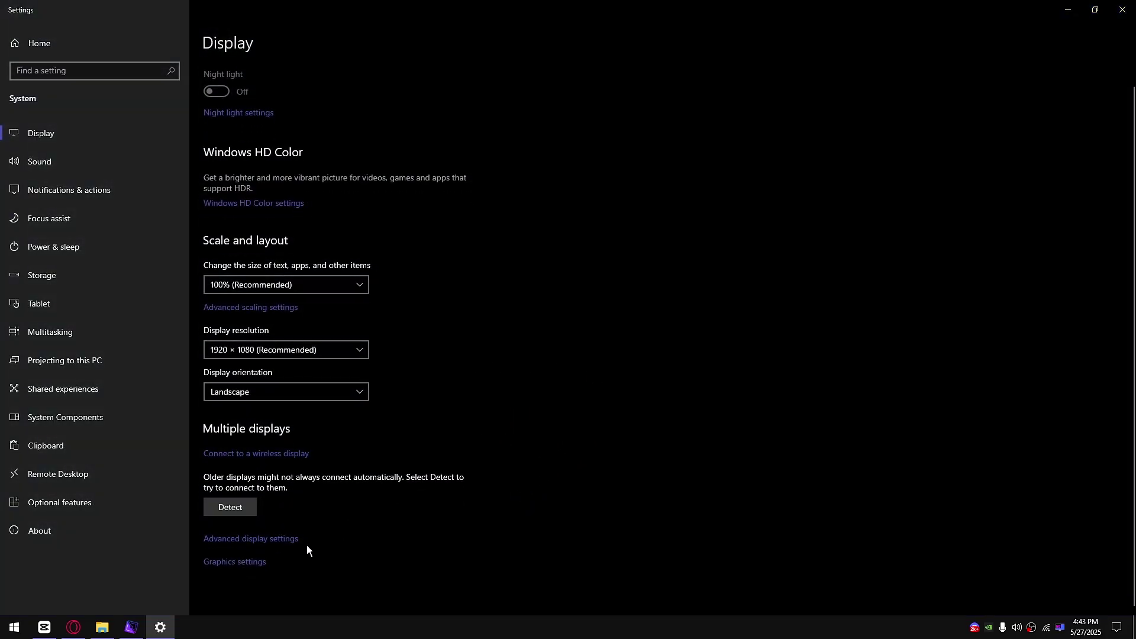
left_click(251, 538)
left_click(98, 409)
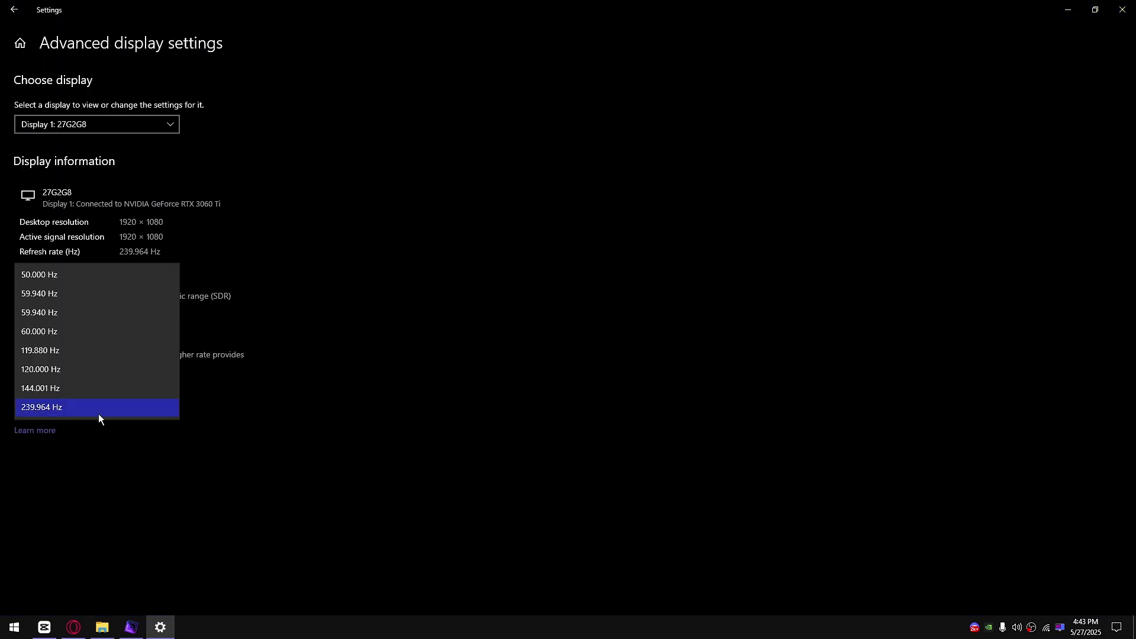
left_click(41, 410)
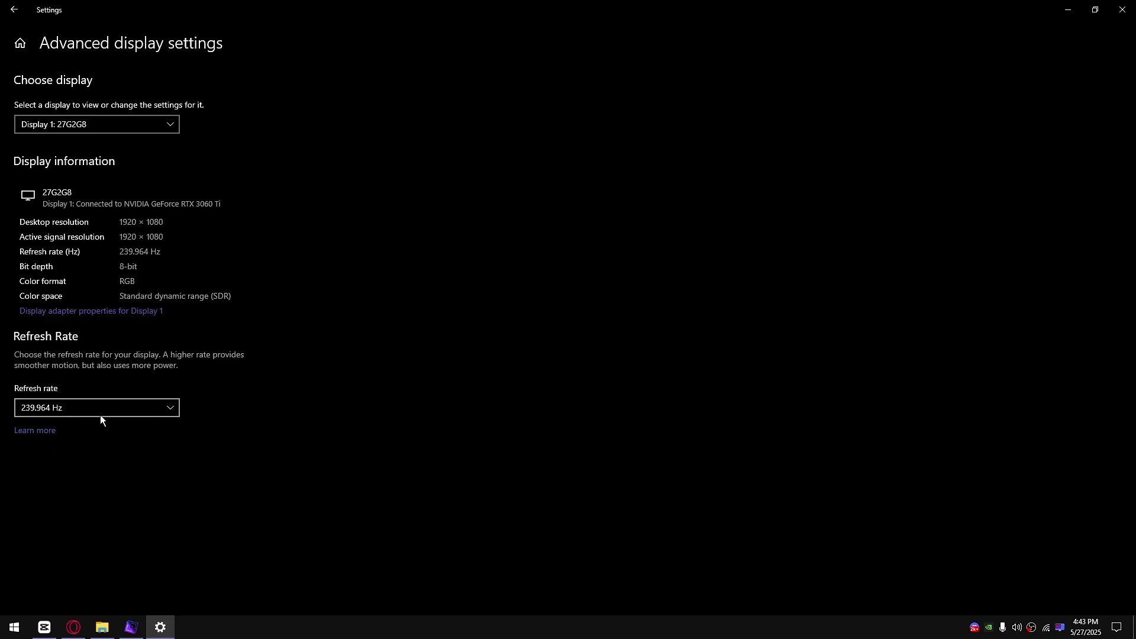
left_click(1122, 10)
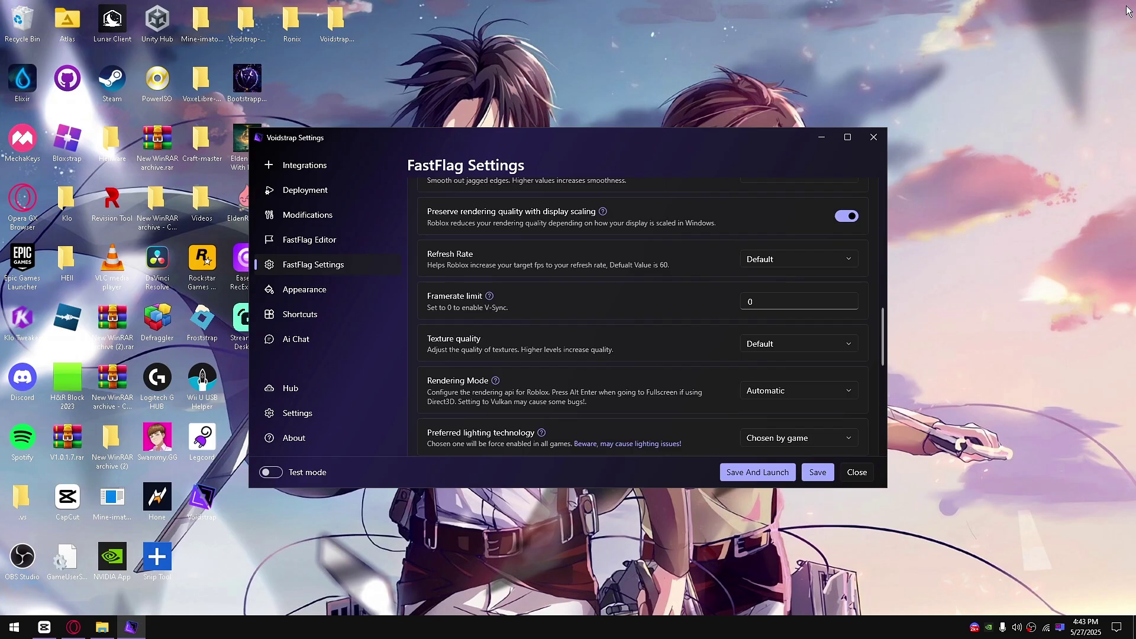
left_click(772, 259)
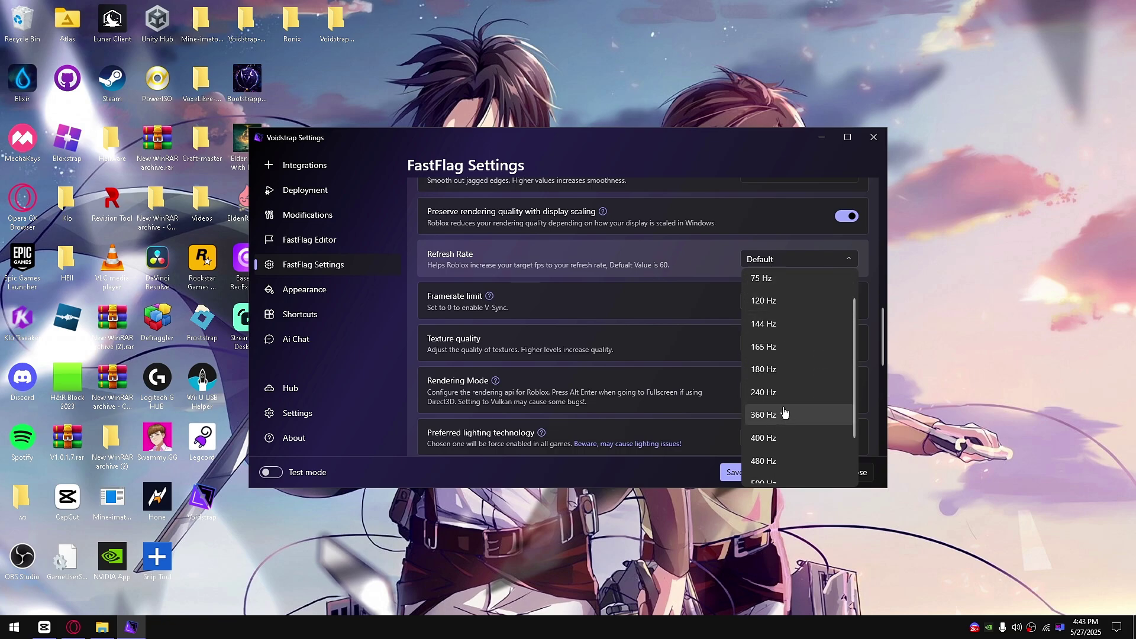
left_click(784, 393)
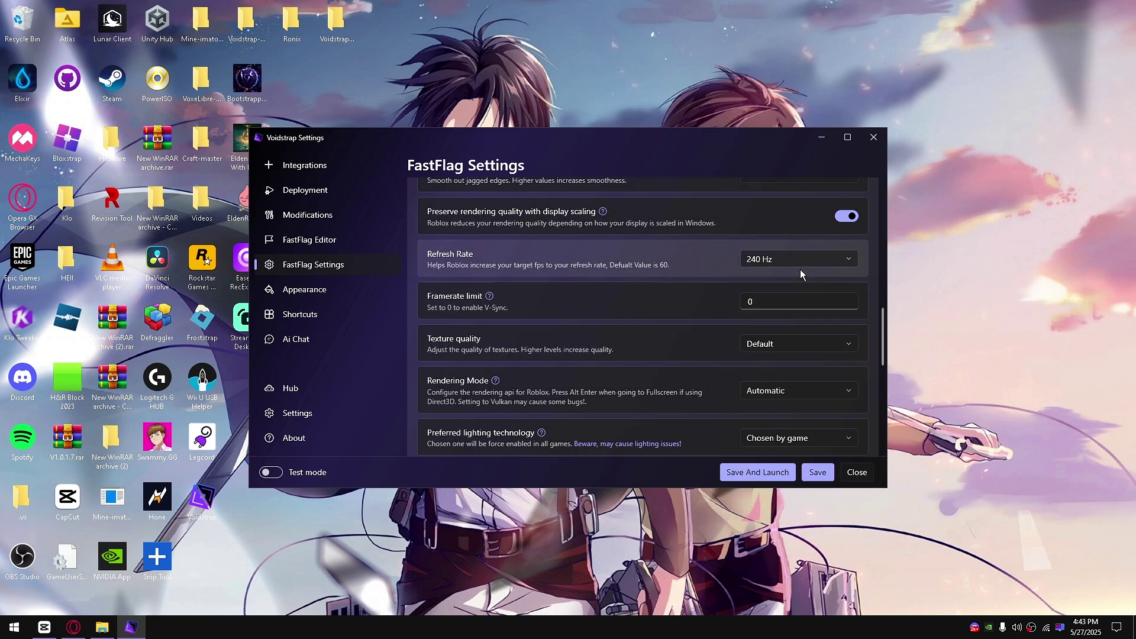
- Set the Framerate limit to 9999 and dismiss the FPS latency warning
left_click(775, 302)
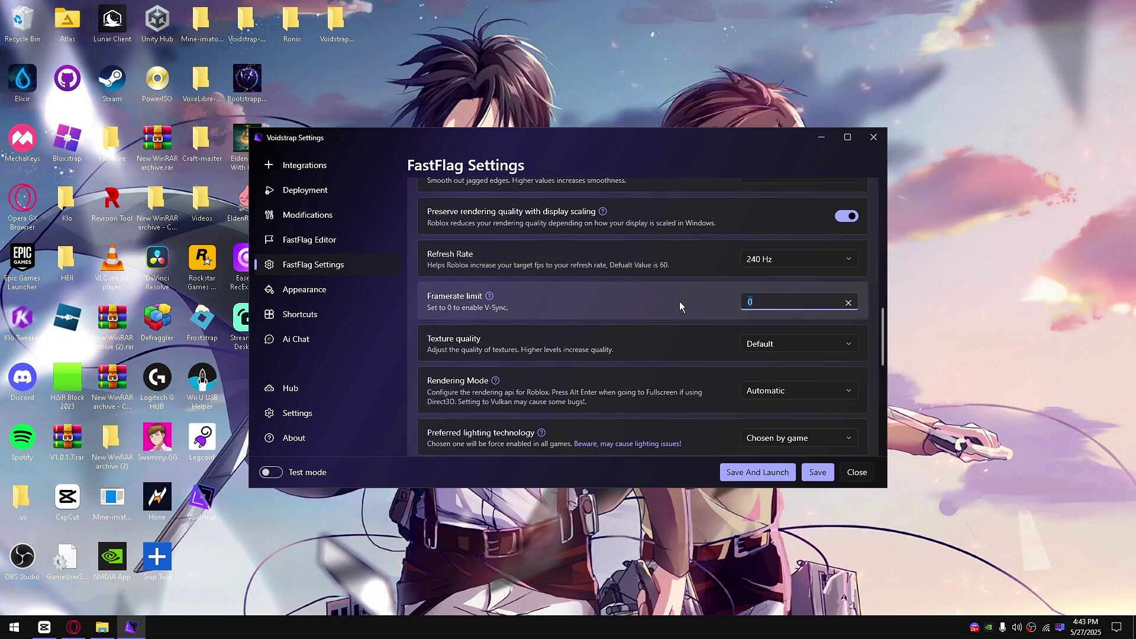
type("9999999999")
key("ctrl+a")
type("9999")
key("Return")
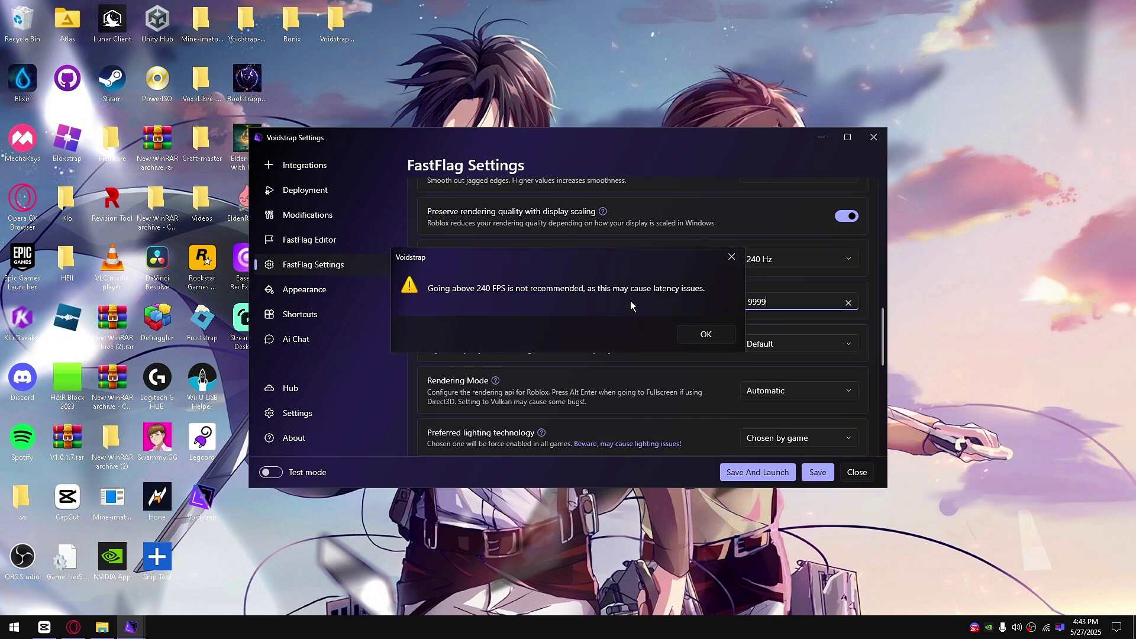
left_click(726, 337)
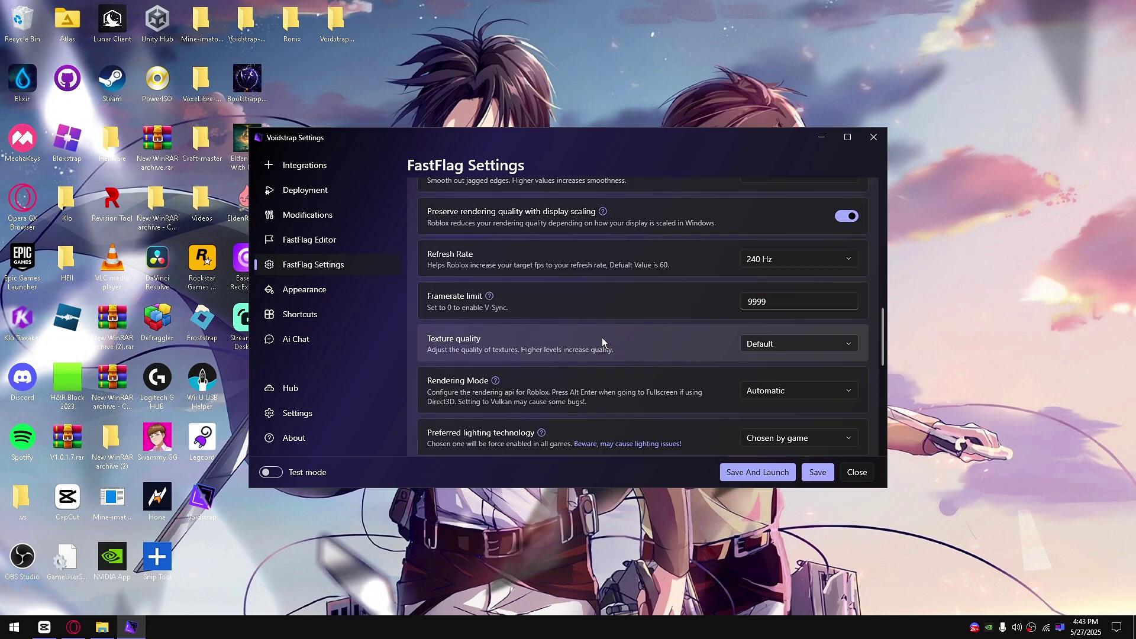
- Look over the Rendering Mode choices and check the computer's hardware in Task Manager's performance view
left_click(752, 392)
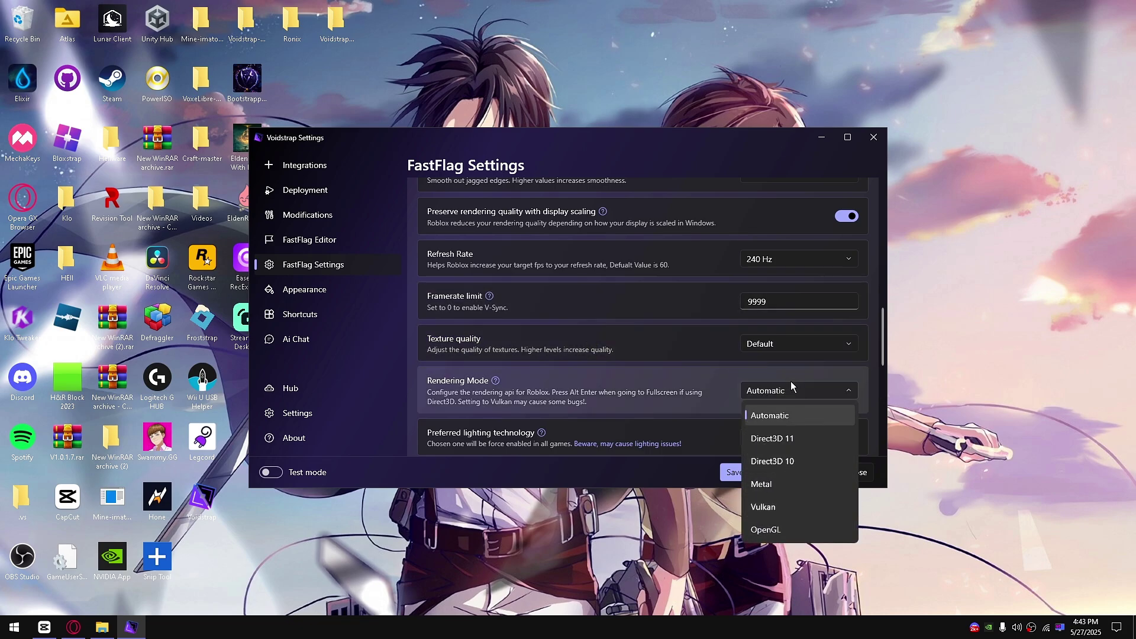
left_click(688, 386)
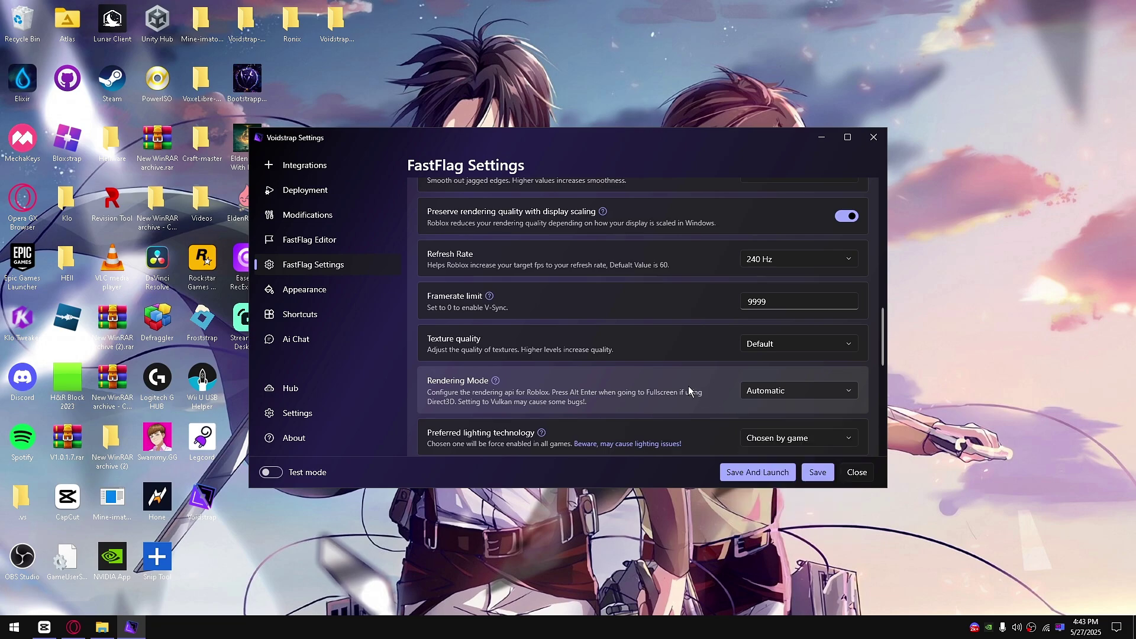
right_click(14, 627)
left_click(54, 492)
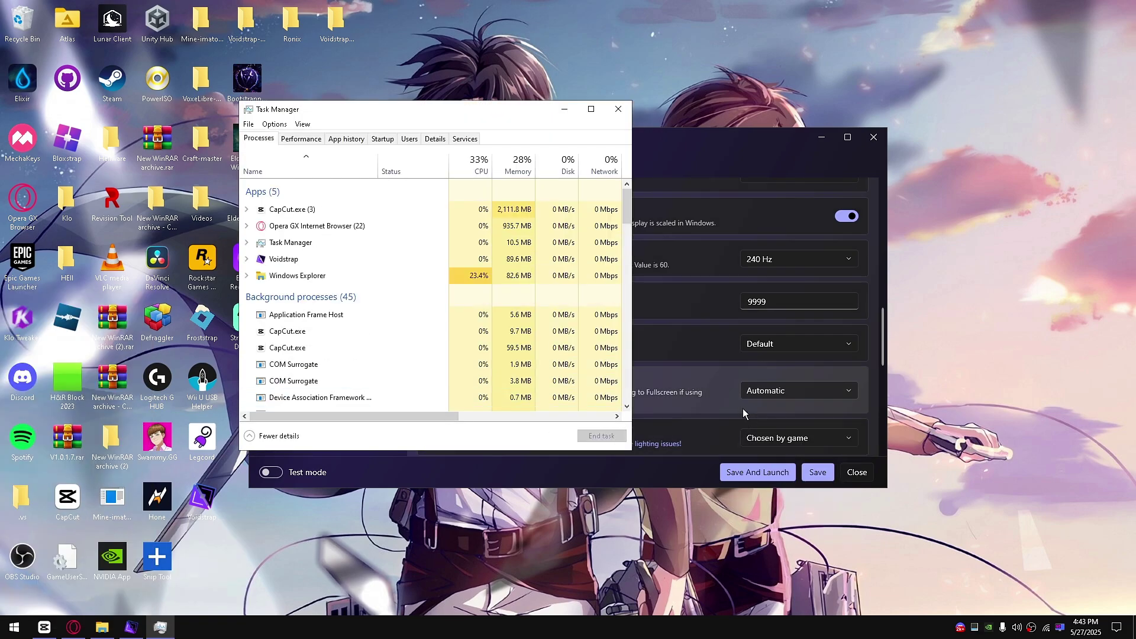
left_click(300, 140)
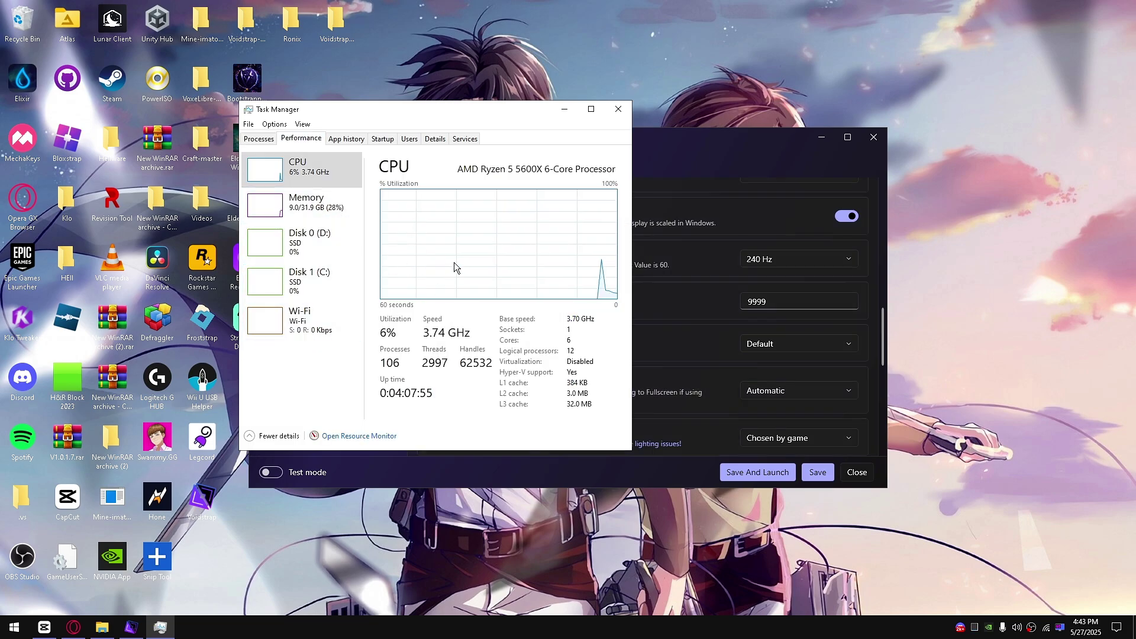
left_click(617, 110)
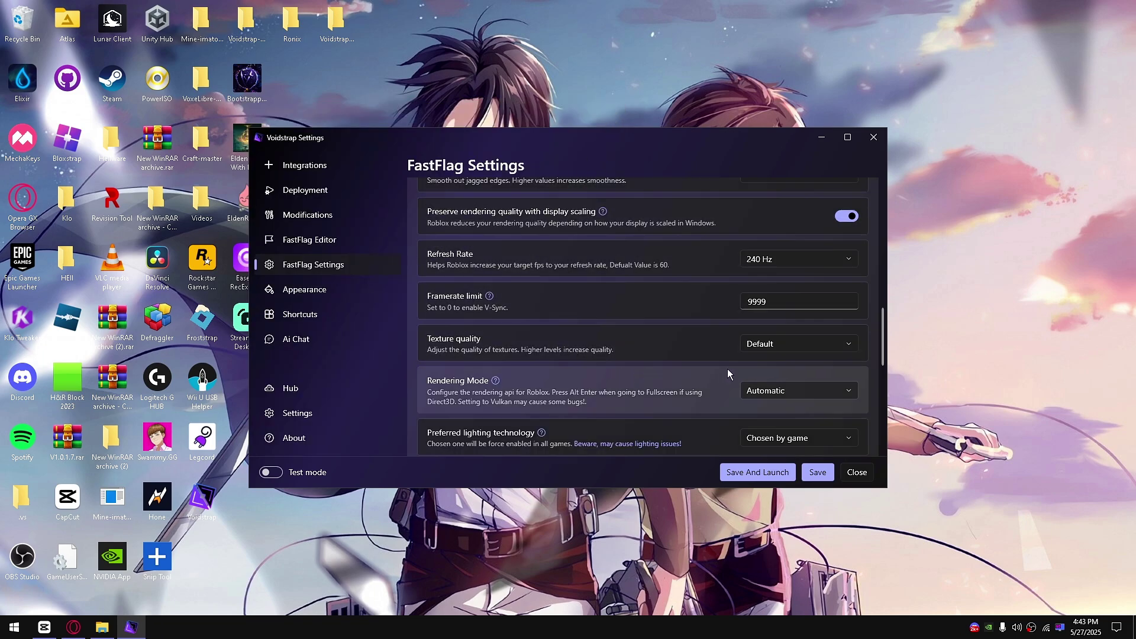
- Set the Rendering Mode to Vulkan
left_click(759, 391)
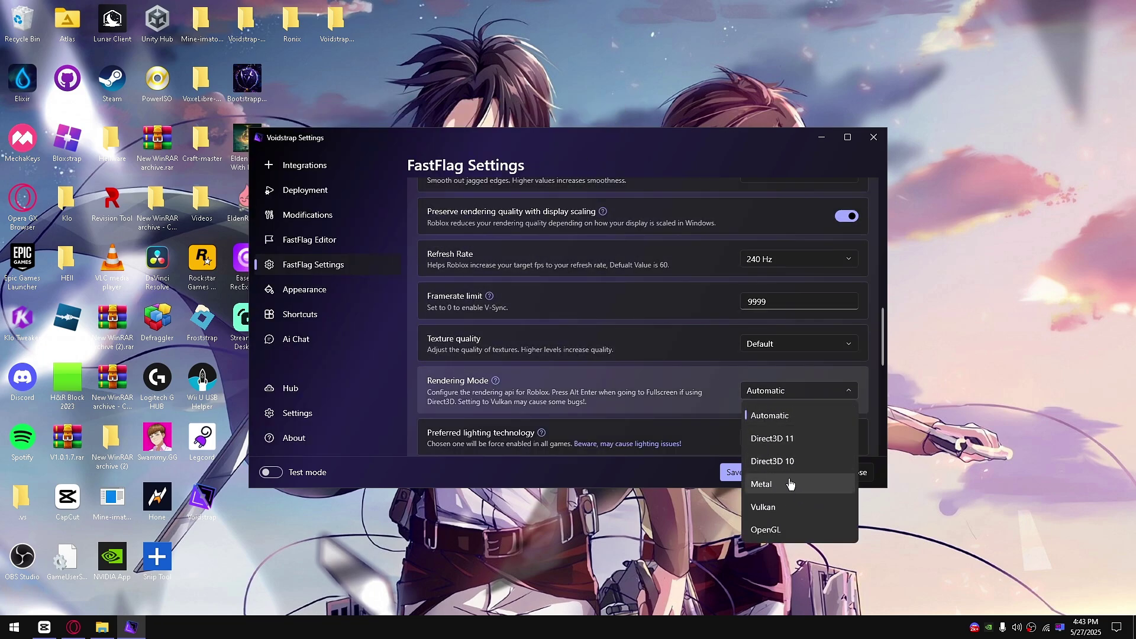
left_click(770, 508)
left_click(782, 391)
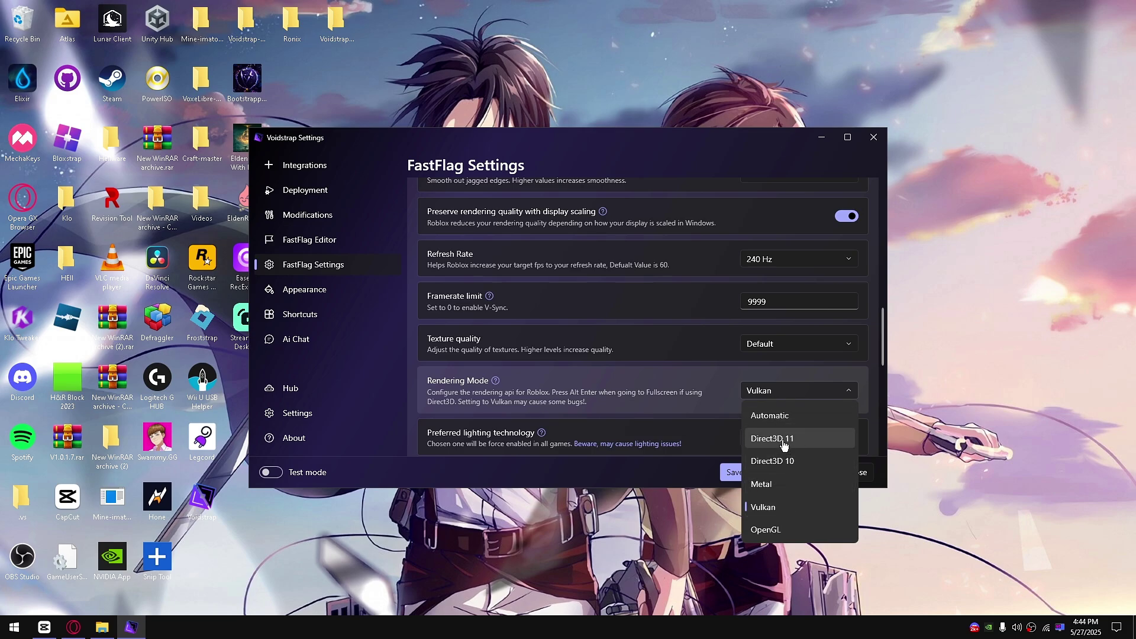
left_click(752, 395)
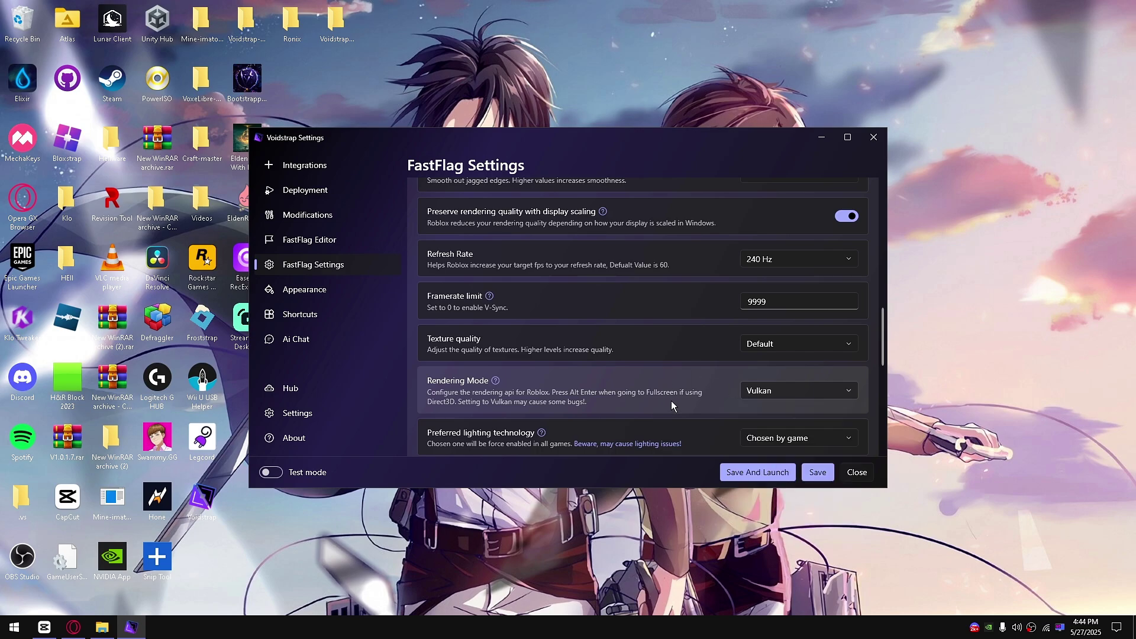
left_click(755, 392)
left_click(757, 391)
- Under User Interface and Layout, switch off VR toggle, Feedback button, Framerate Cap and Language Selector in the Roblox Menu group
scroll(637, 407, "down", 3)
left_click(637, 407)
scroll(633, 404, "down", 3)
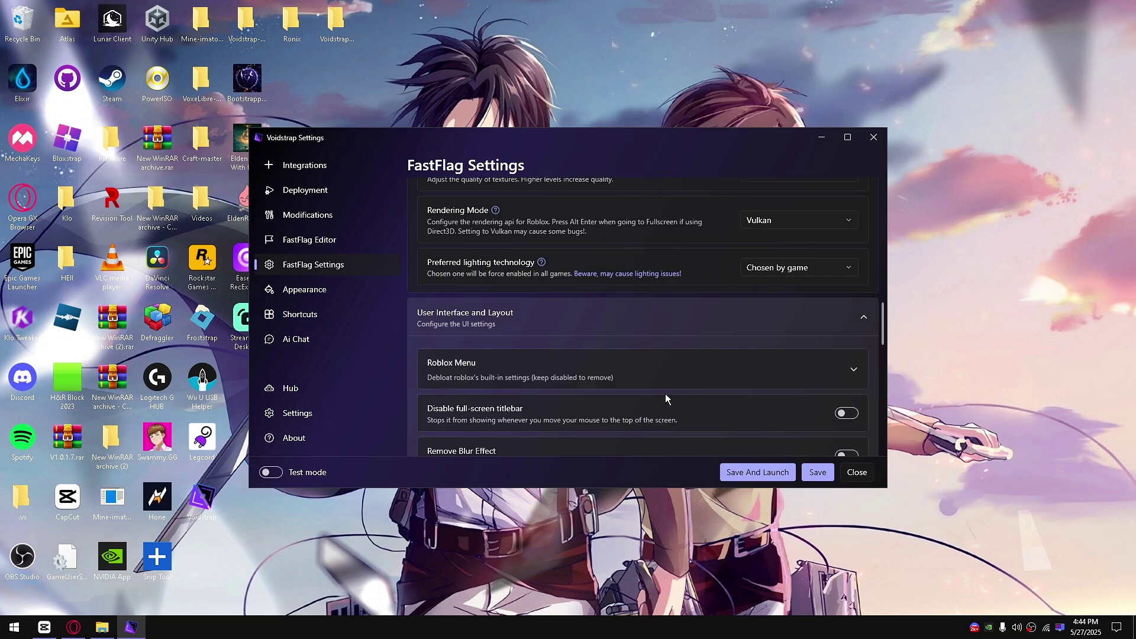
left_click(651, 372)
scroll(645, 371, "down", 5)
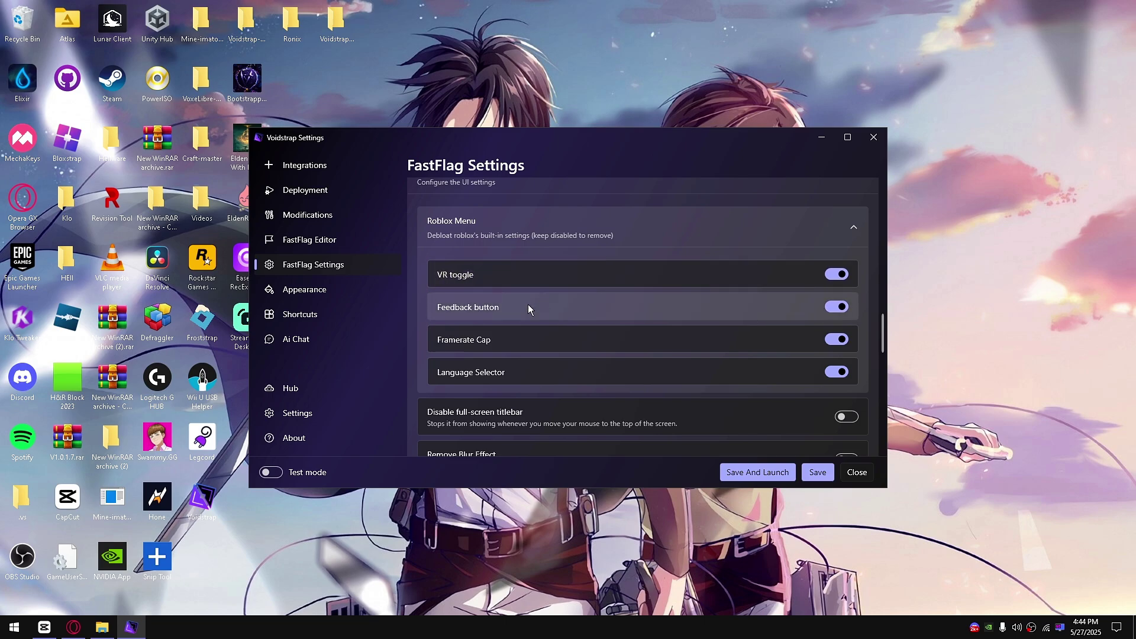
left_click(846, 371)
left_click(846, 339)
left_click(845, 274)
left_click(846, 307)
left_click(483, 245)
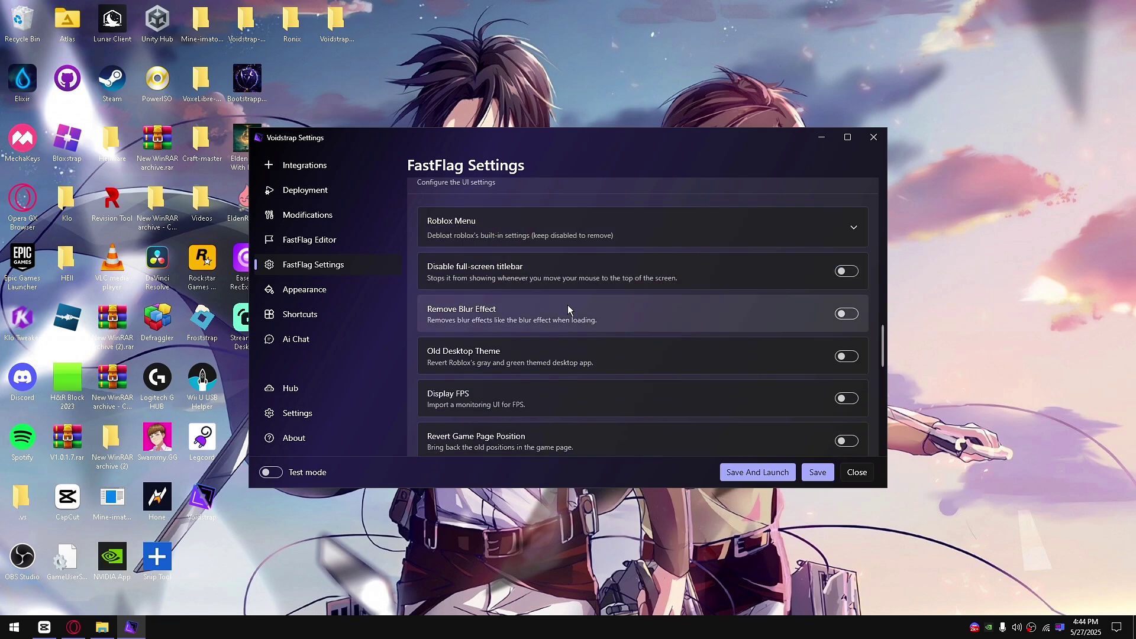
- Enable Remove Blur Effect, Disable full-screen titlebar and Disable Chat Bubble in the interface settings
left_click(846, 315)
left_click(847, 273)
scroll(621, 319, "down", 4)
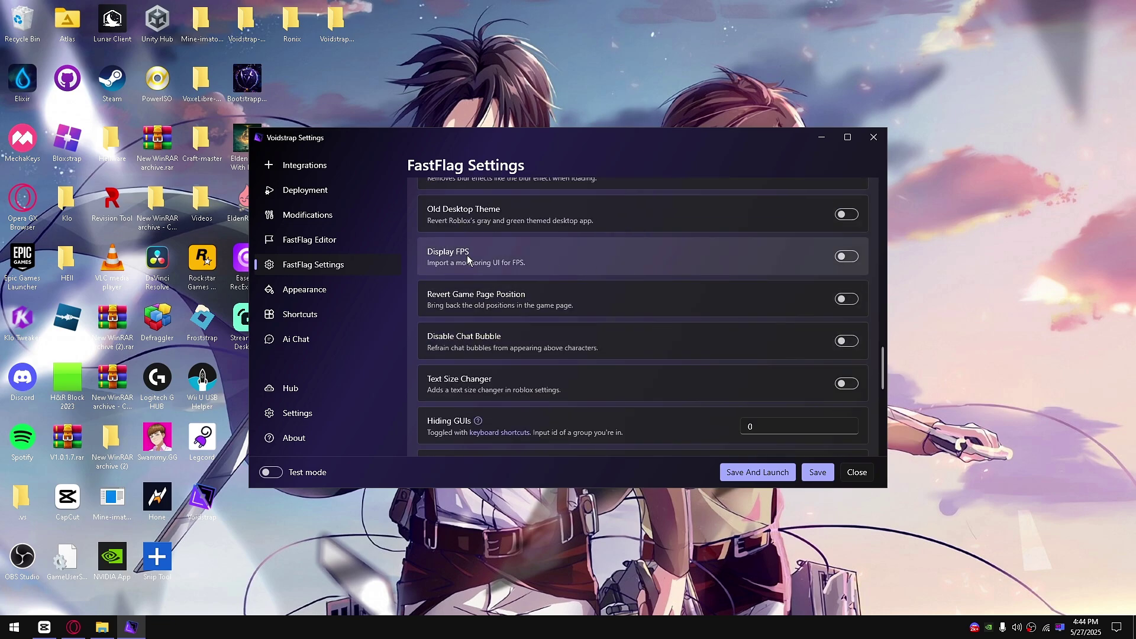
scroll(503, 234, "up", 2)
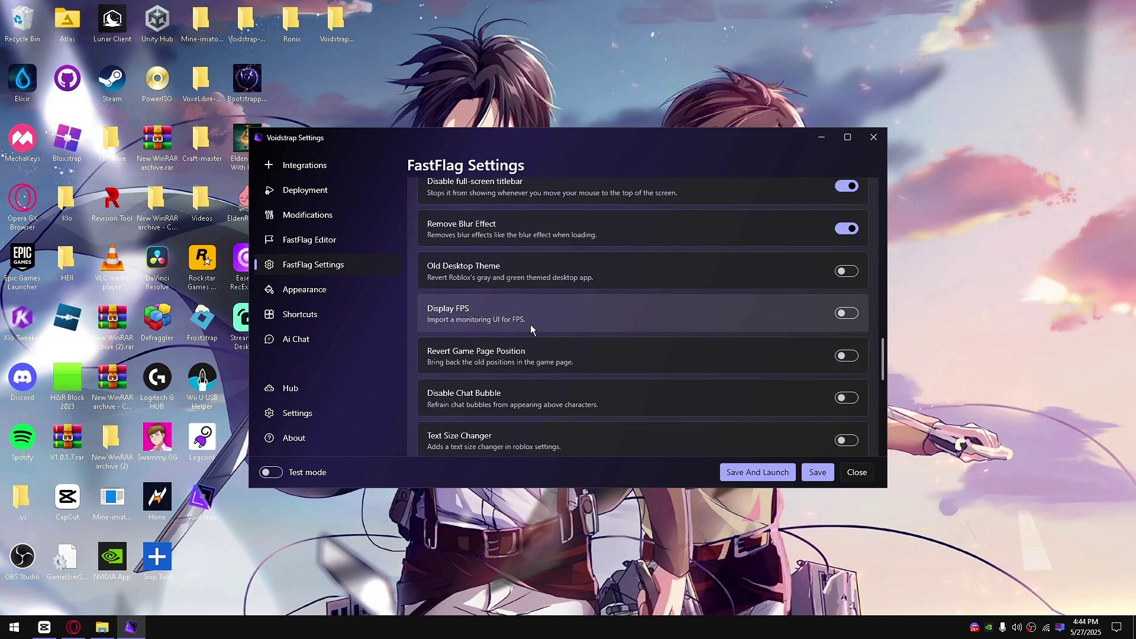
scroll(538, 328, "down", 2)
left_click(826, 344)
scroll(513, 256, "up", 1)
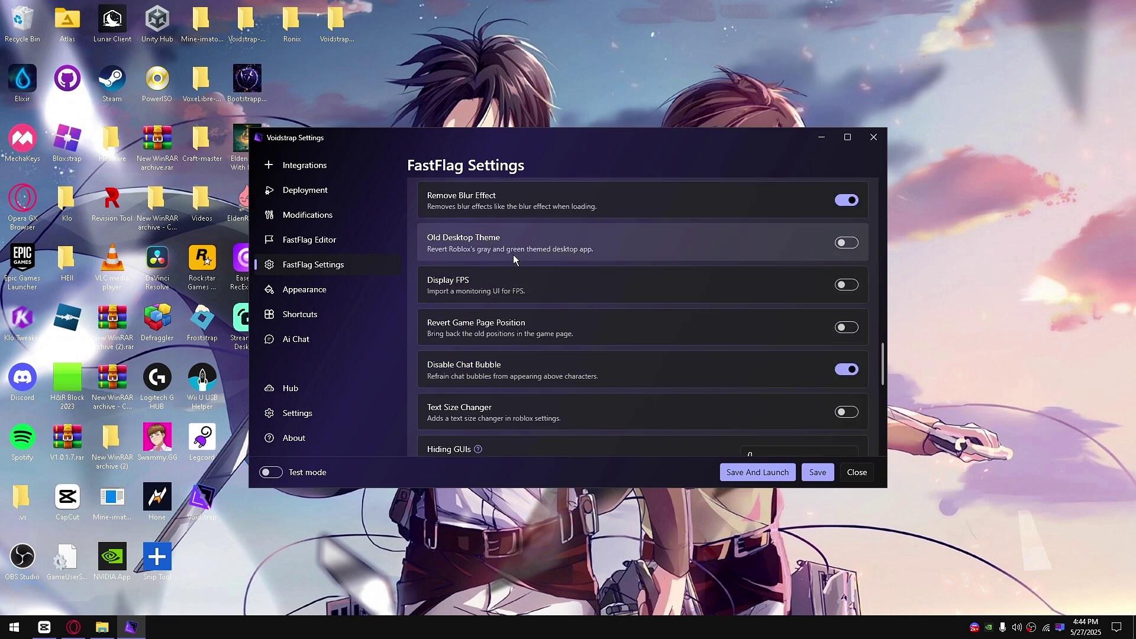
- Look over the advanced Graphics and Textures options: Override Graphics Level, Texture Skipping and Render Distance
scroll(615, 251, "down", 7)
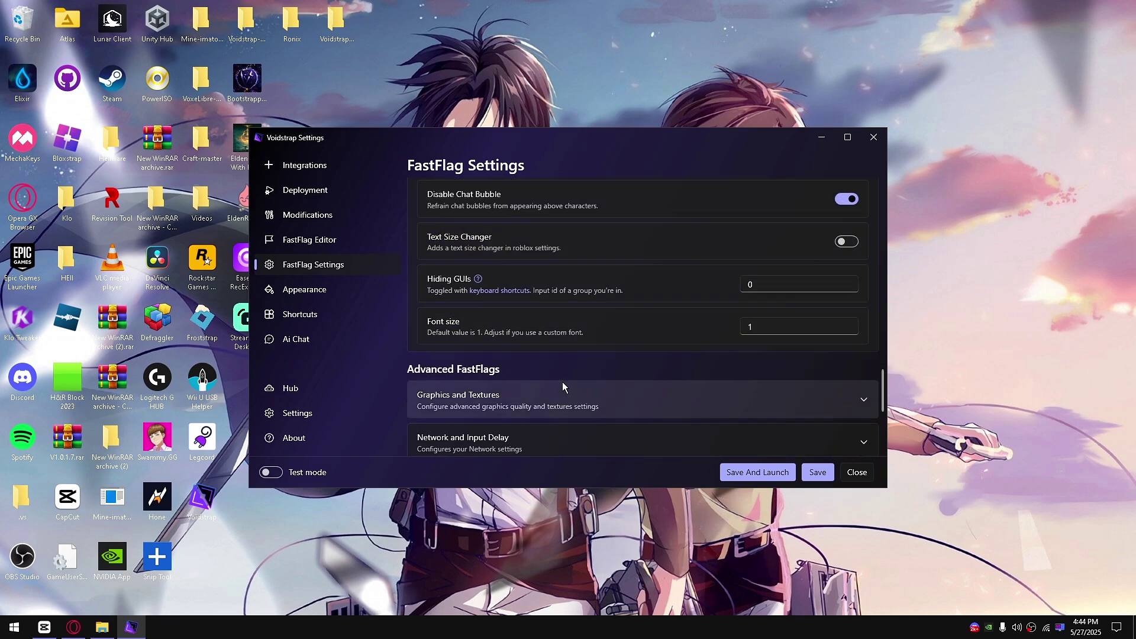
left_click(505, 367)
scroll(606, 363, "down", 4)
scroll(598, 349, "down", 1)
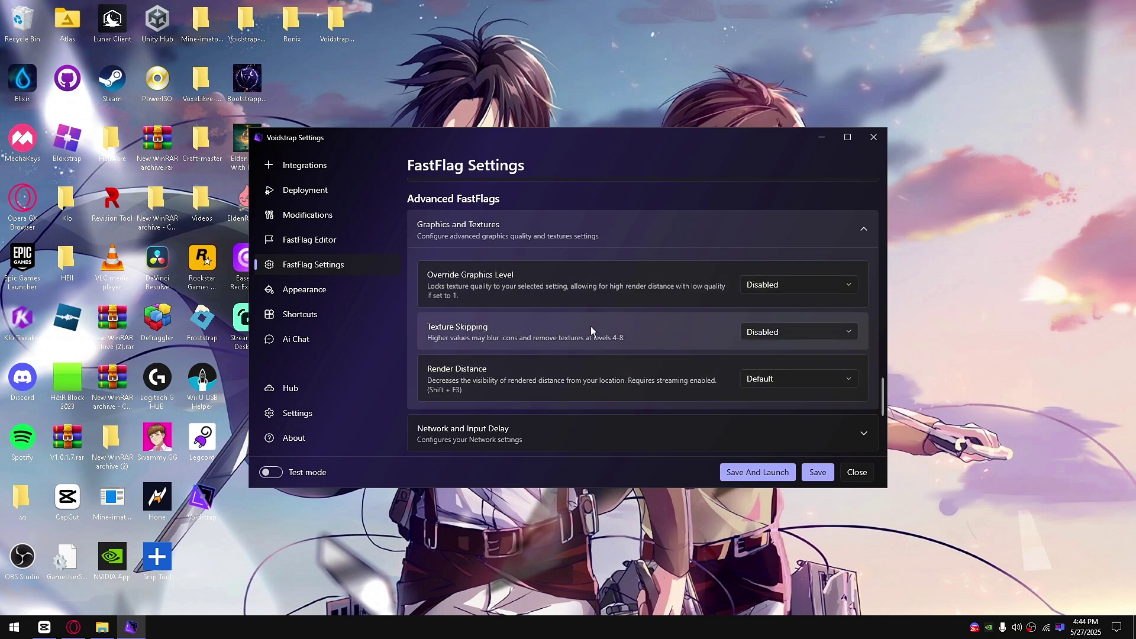
left_click(497, 230)
- Under Network and Input Delay, enable Disable Roblox Telemetry, Reduce Lag Spikes, RCore, Large Replicator and Faster Loading, leaving No Payload Limit off
left_click(500, 273)
scroll(737, 287, "down", 3)
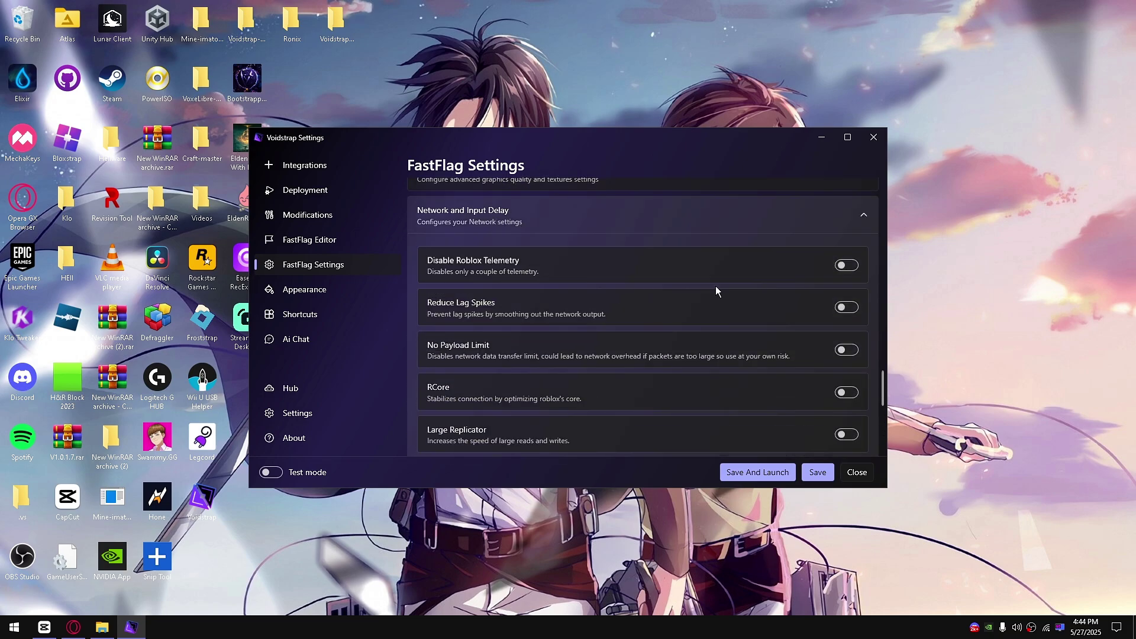
left_click(846, 238)
left_click(851, 279)
left_click(849, 322)
left_click(847, 365)
left_click(854, 406)
scroll(740, 407, "down", 1)
left_click(853, 297)
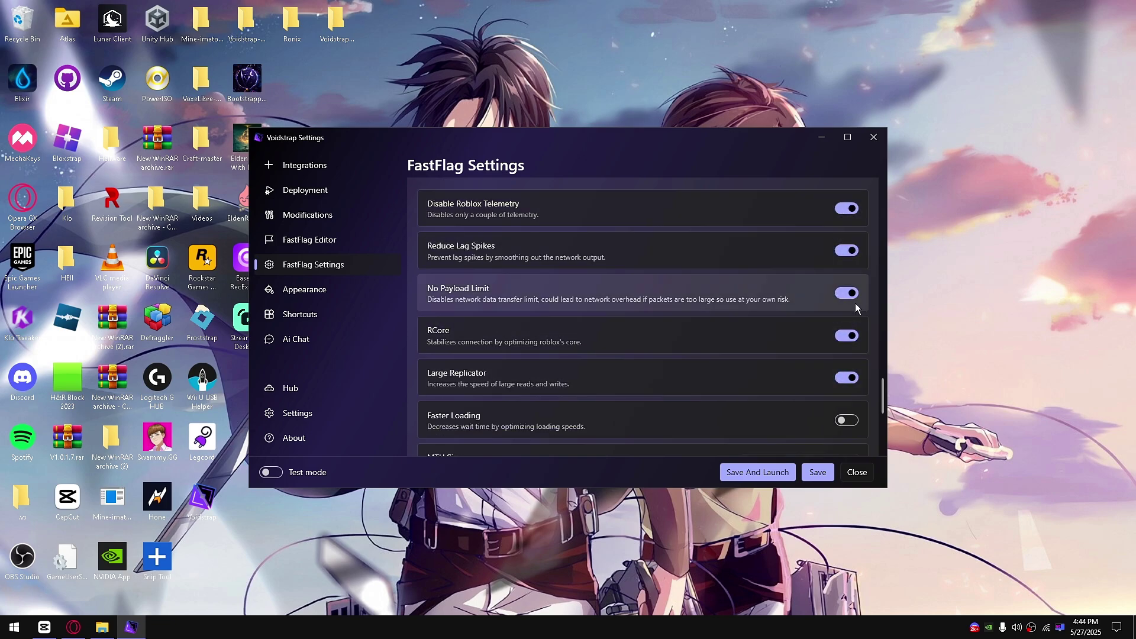
scroll(825, 383, "down", 2)
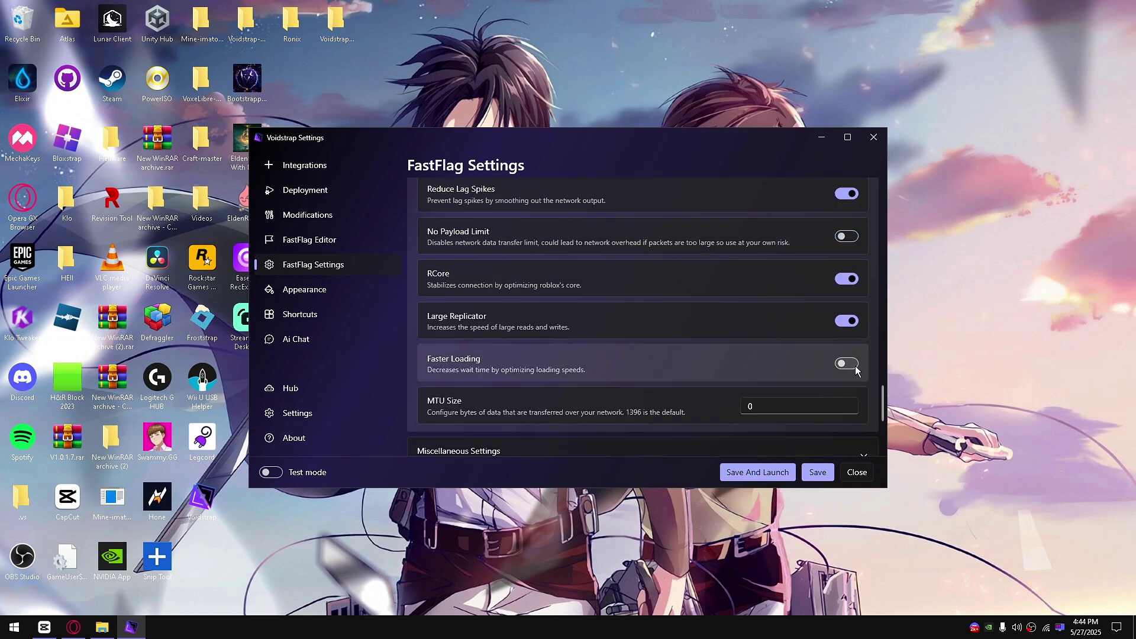
left_click(846, 365)
- Enable Disable Layered Clothing in the Miscellaneous Settings and save the Voidstrap settings
scroll(637, 362, "down", 2)
scroll(590, 390, "down", 4)
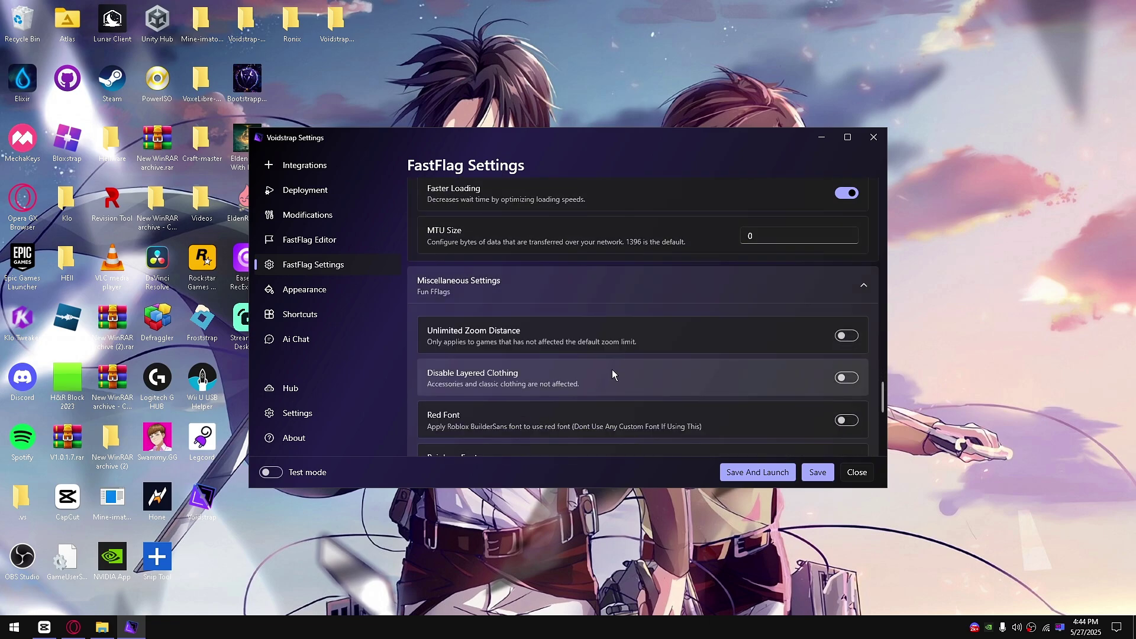
left_click(847, 377)
left_click(817, 471)
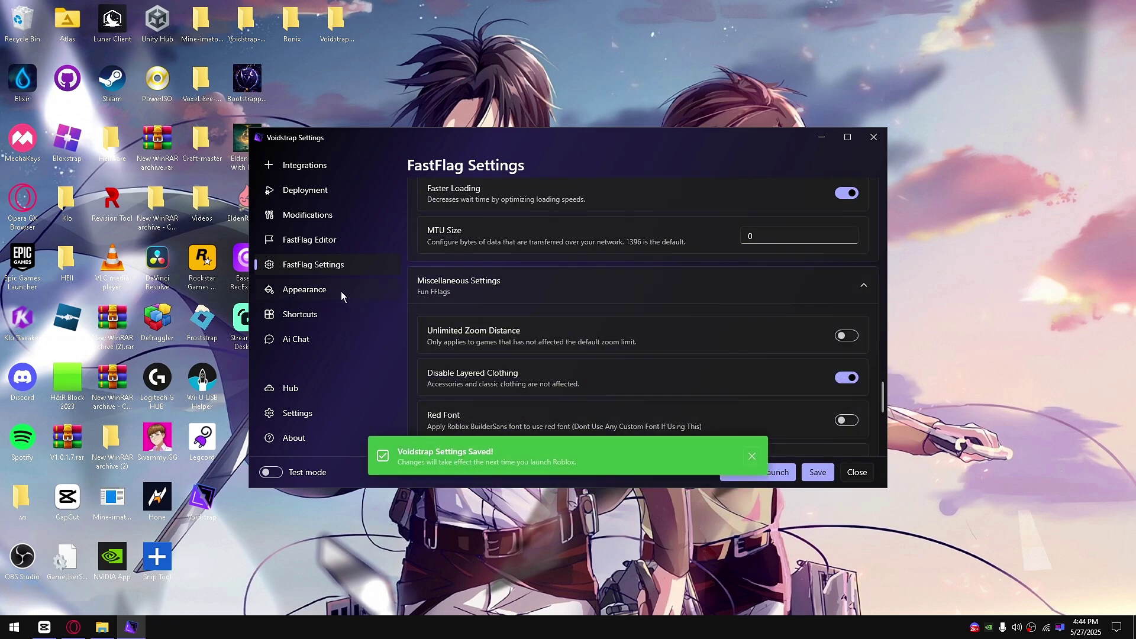
- Open the Appearance settings and preview the Voidstrap (Glass) launcher style
left_click(331, 289)
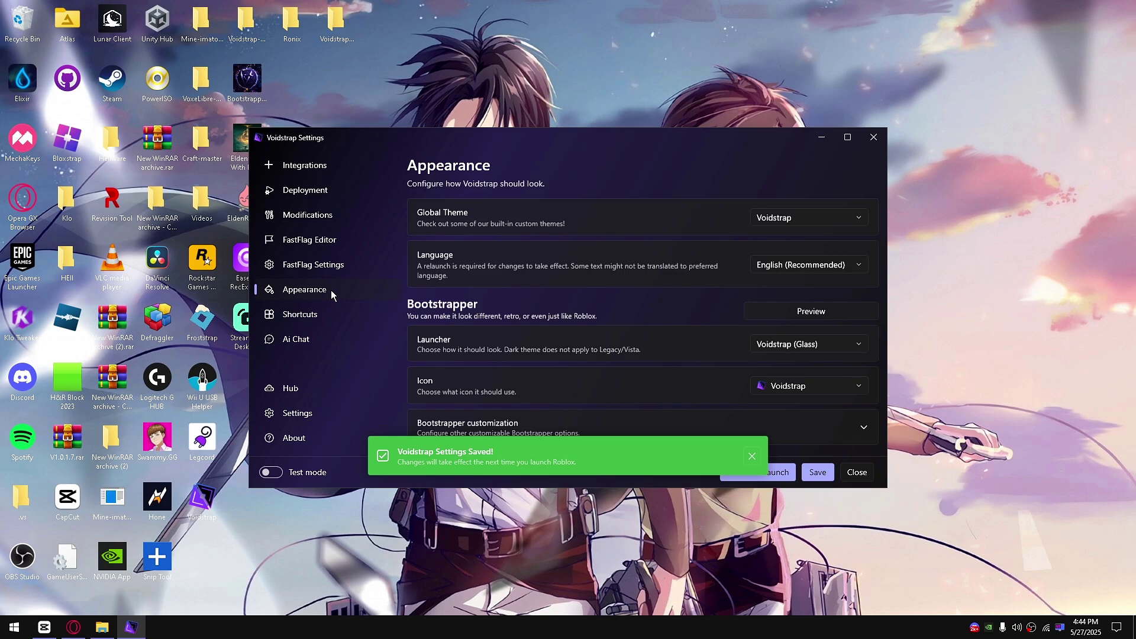
left_click(775, 314)
left_click(575, 370)
- Set the bootstrapper launcher to Voidstrap and preview its style
left_click(783, 345)
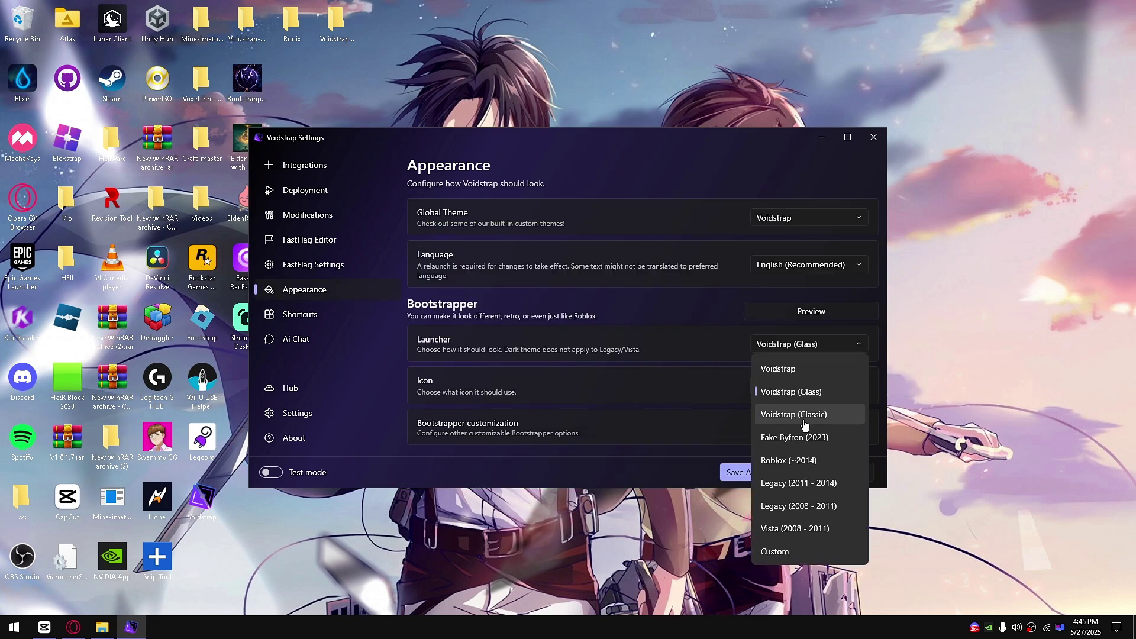
left_click(790, 370)
left_click(801, 313)
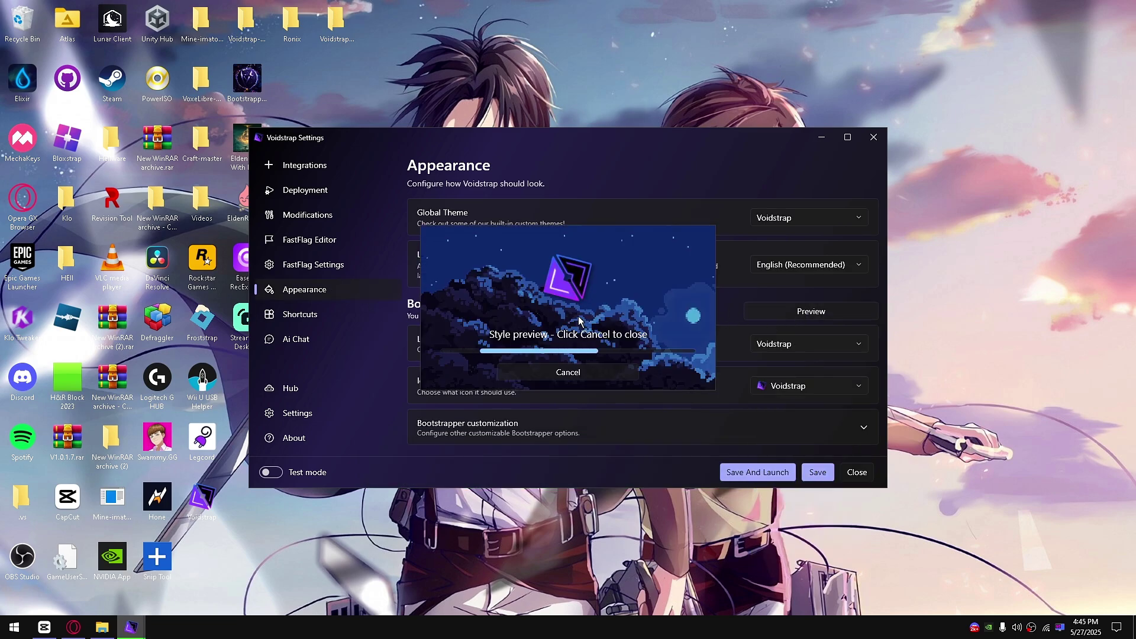
left_click(586, 371)
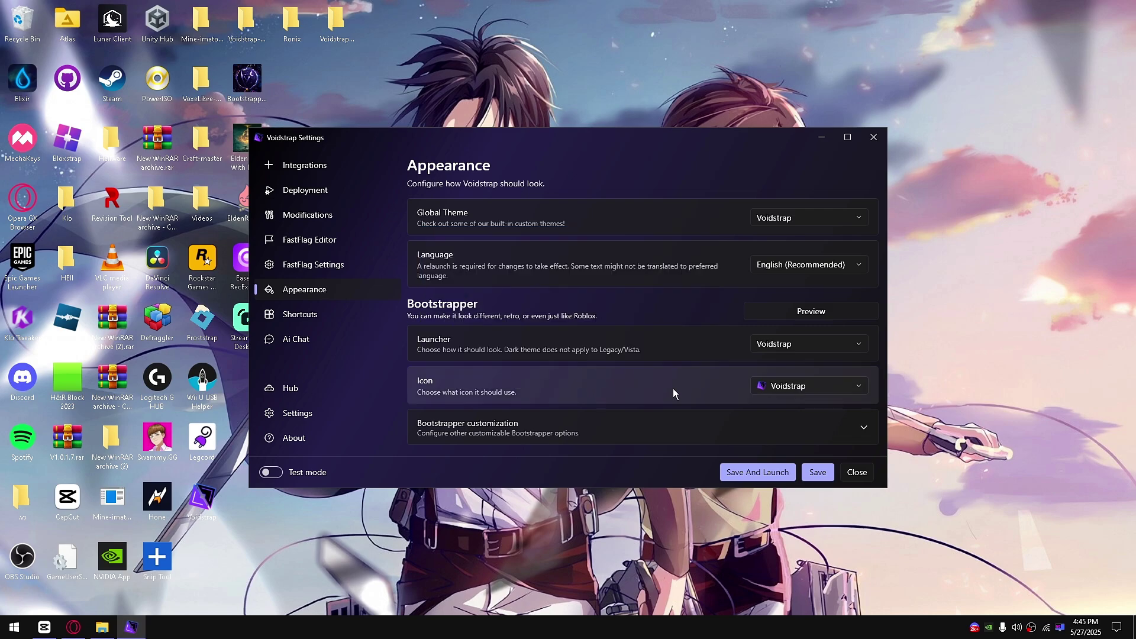
left_click(545, 423)
left_click(577, 342)
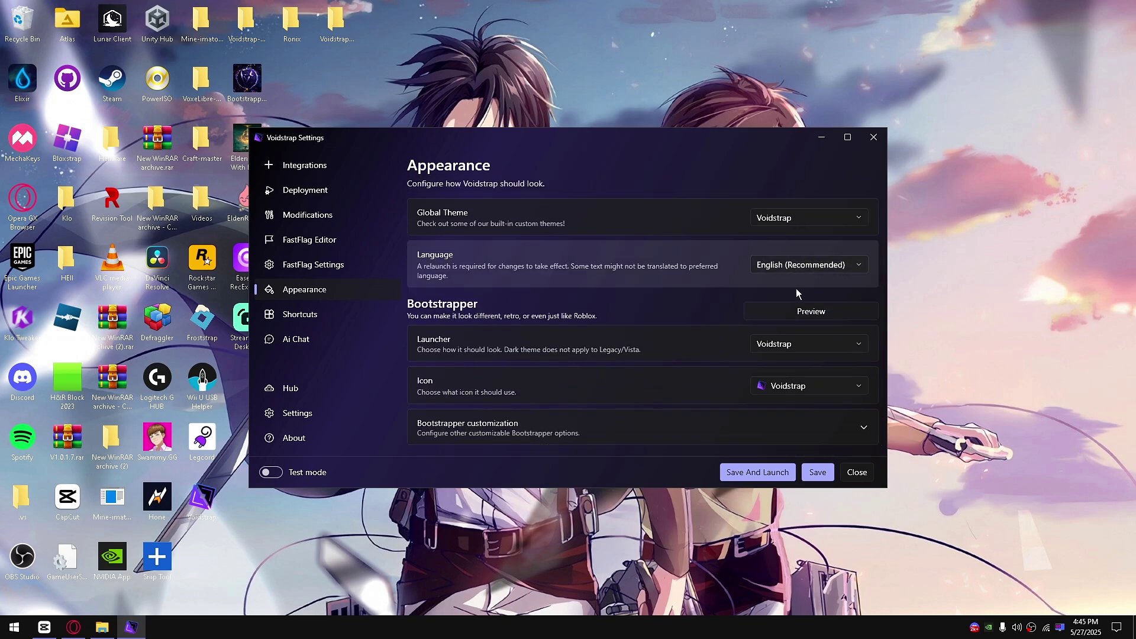
left_click(792, 312)
left_click(639, 371)
- Set the bootstrapper launcher to Custom
left_click(775, 345)
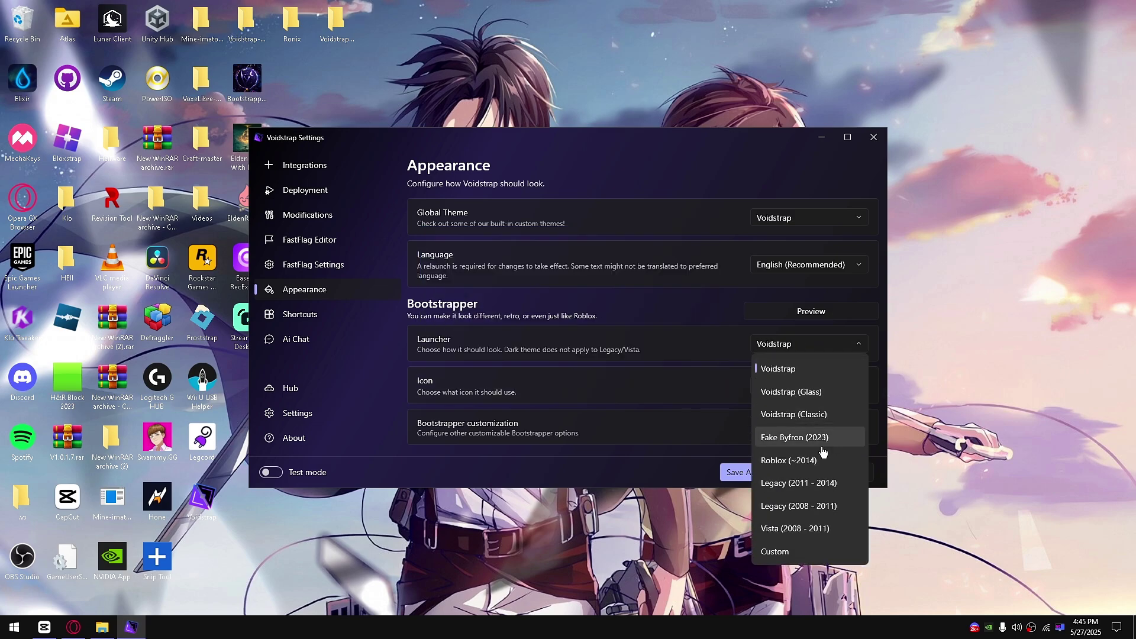
left_click(774, 552)
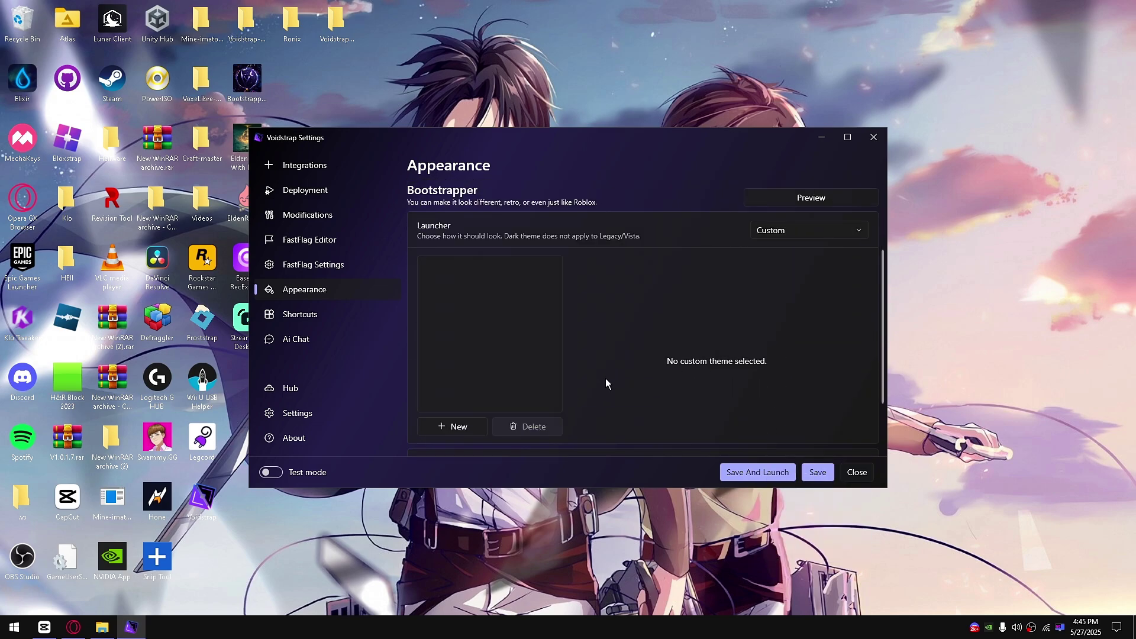
- Browse the Hub's community mods, themes and FFlags
left_click(279, 389)
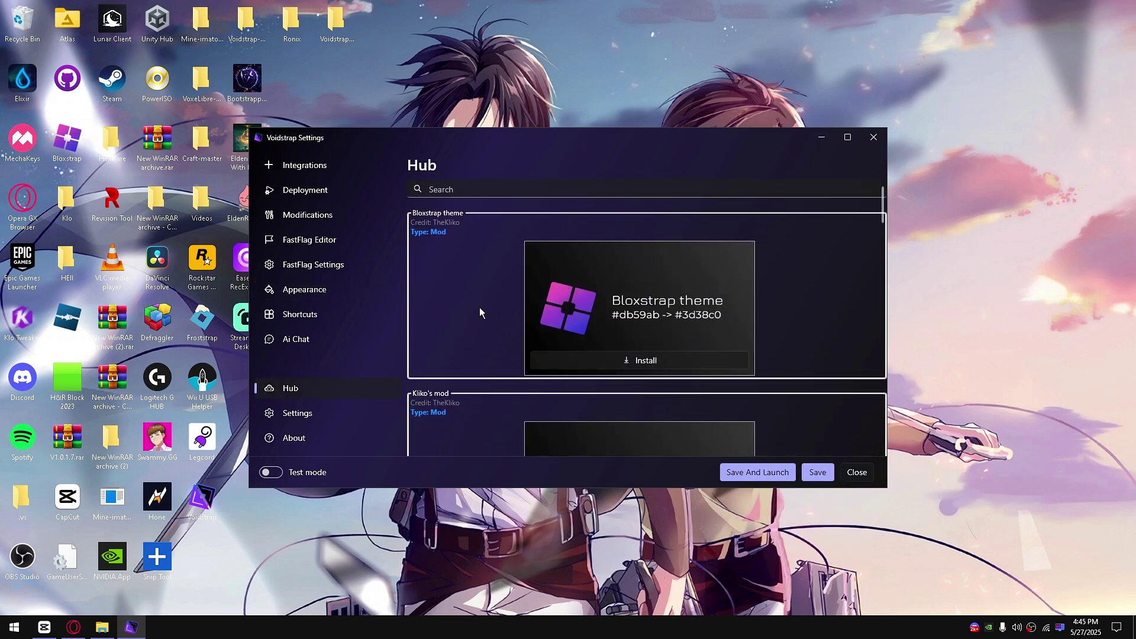
scroll(474, 349, "down", 15)
scroll(456, 365, "down", 10)
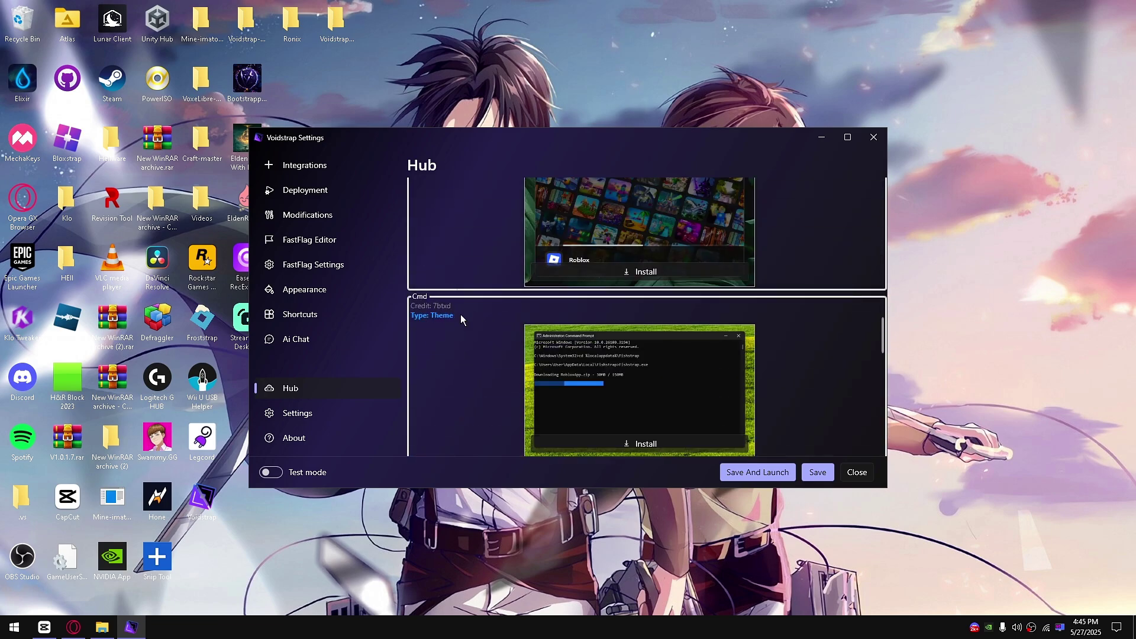
scroll(445, 336, "up", 20)
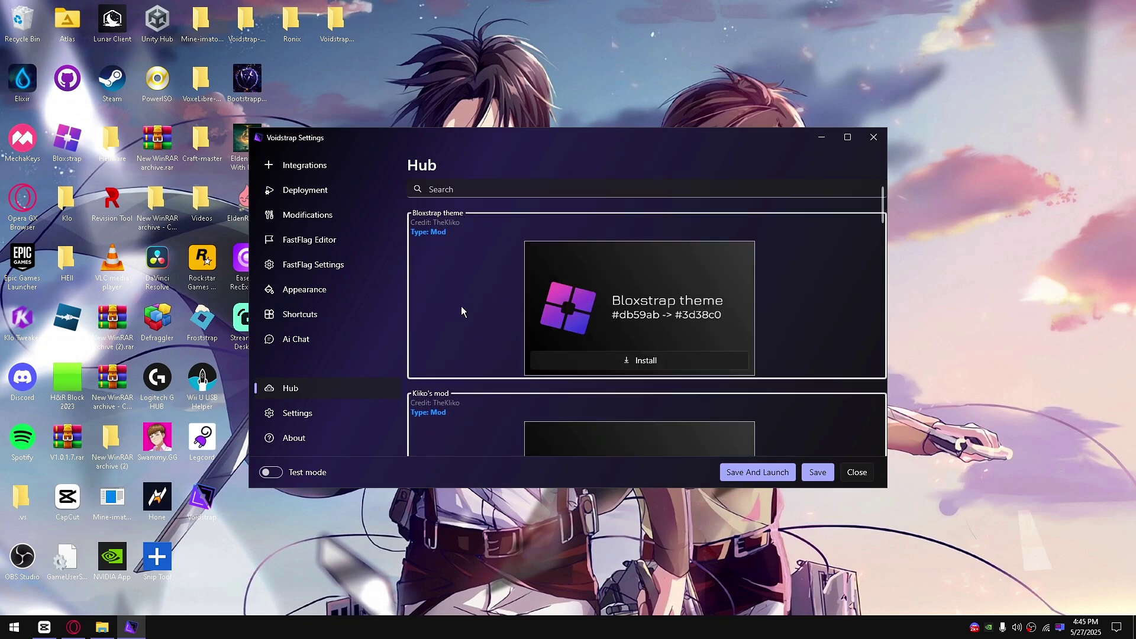
scroll(460, 319, "down", 8)
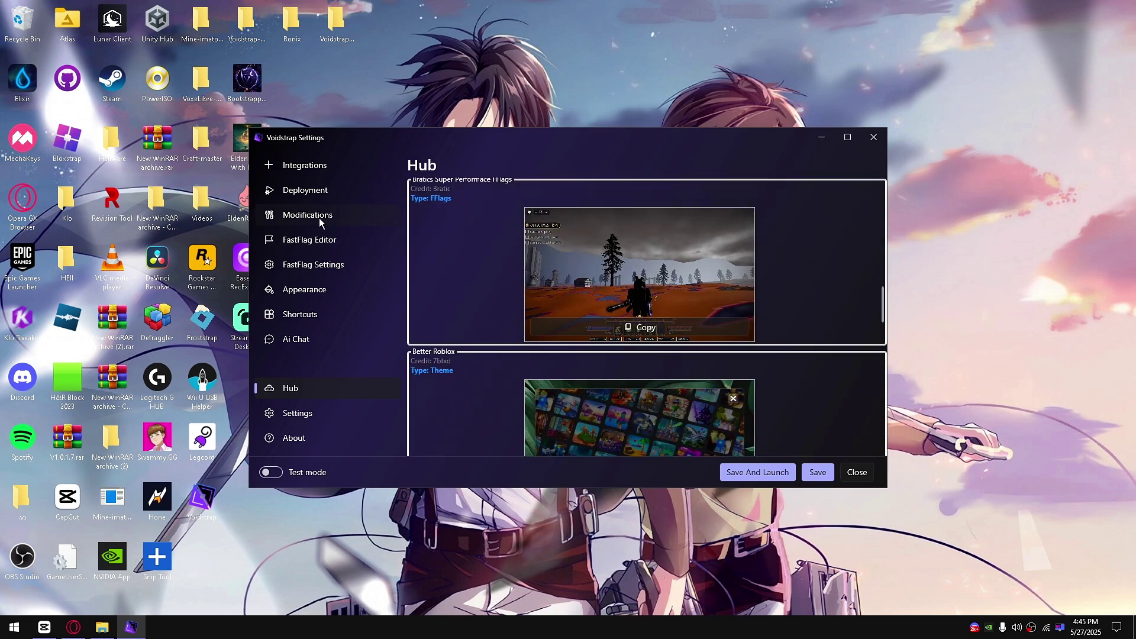
- Open the custom mods folder from the Modifications page and close it again
left_click(320, 219)
left_click(739, 224)
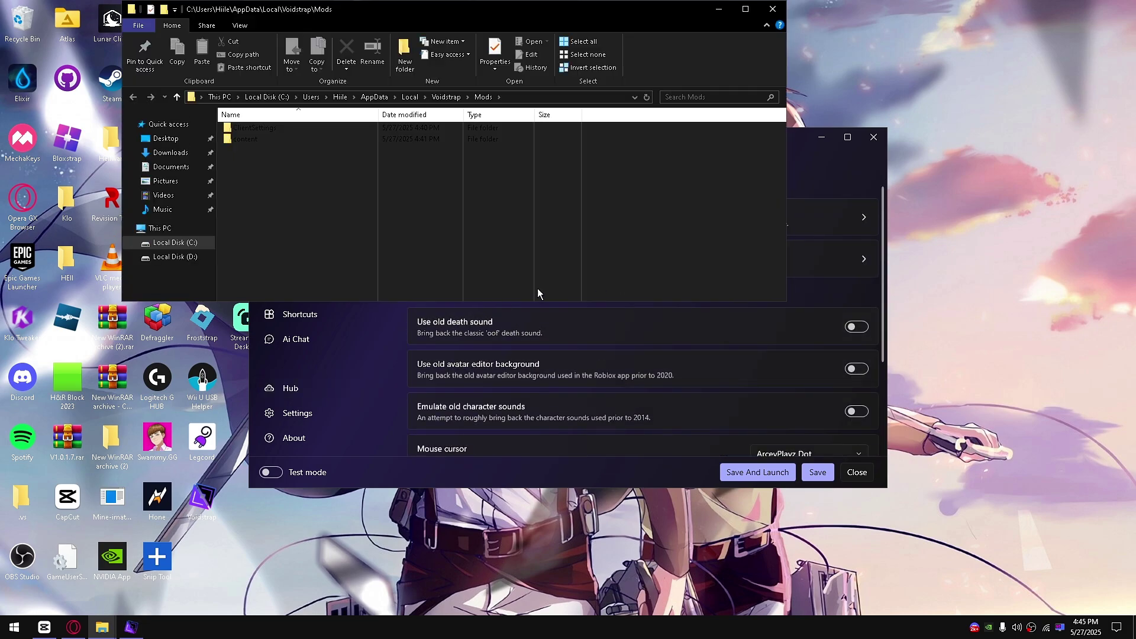
left_click(773, 9)
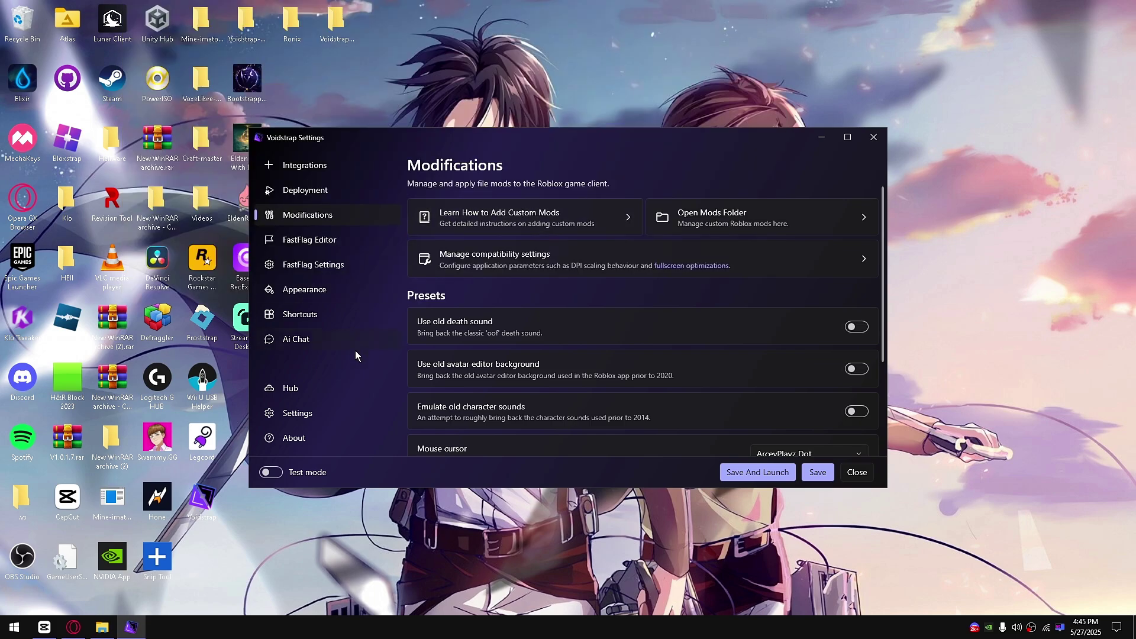
- Return to the Hub and look through its listed themes and FFlags packs
left_click(323, 389)
scroll(456, 367, "down", 10)
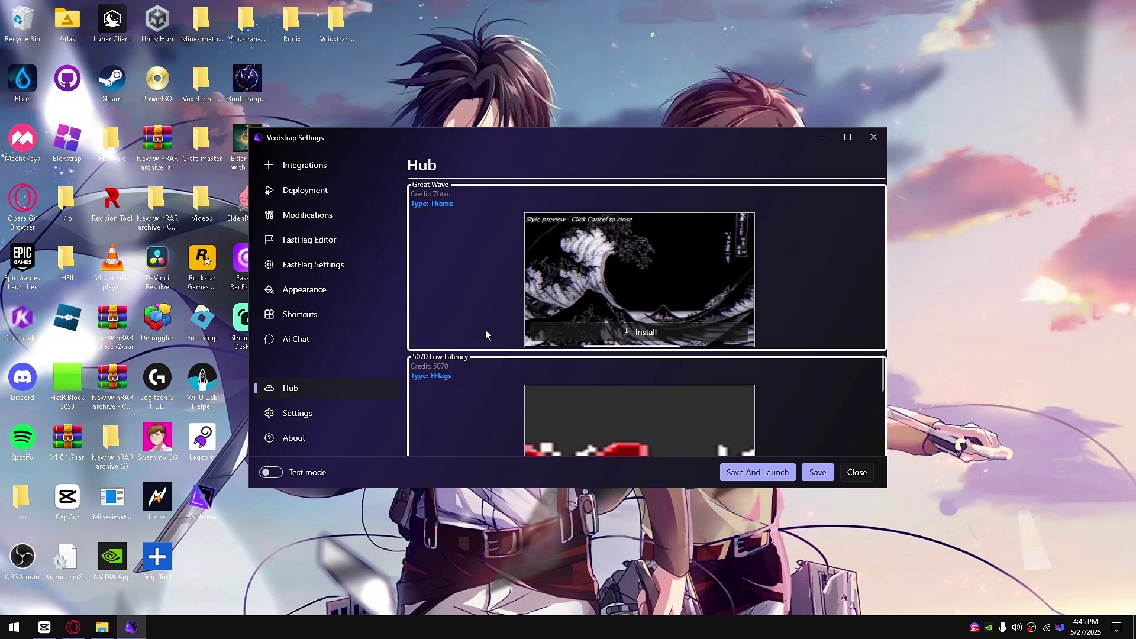
scroll(494, 381, "down", 6)
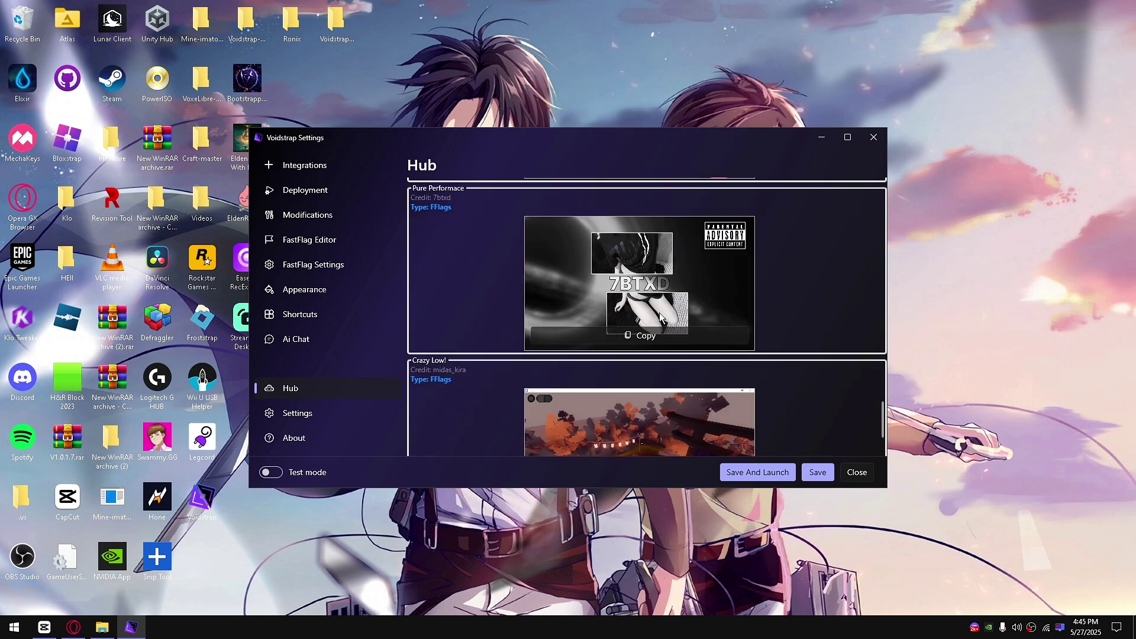
scroll(454, 329, "down", 2)
scroll(459, 326, "up", 8)
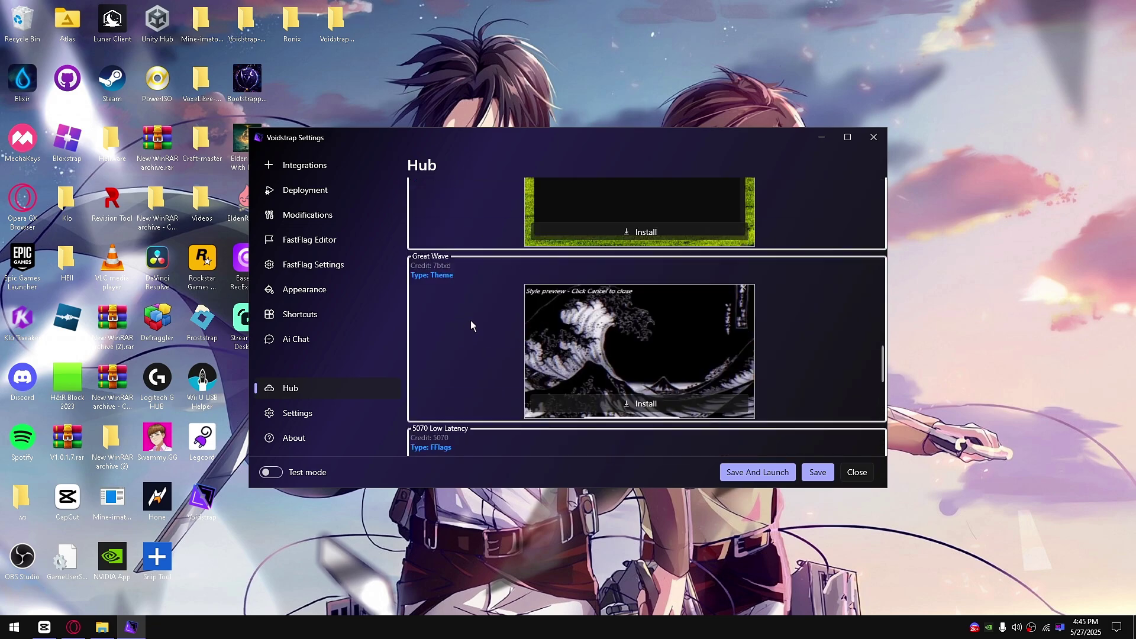
scroll(471, 325, "up", 6)
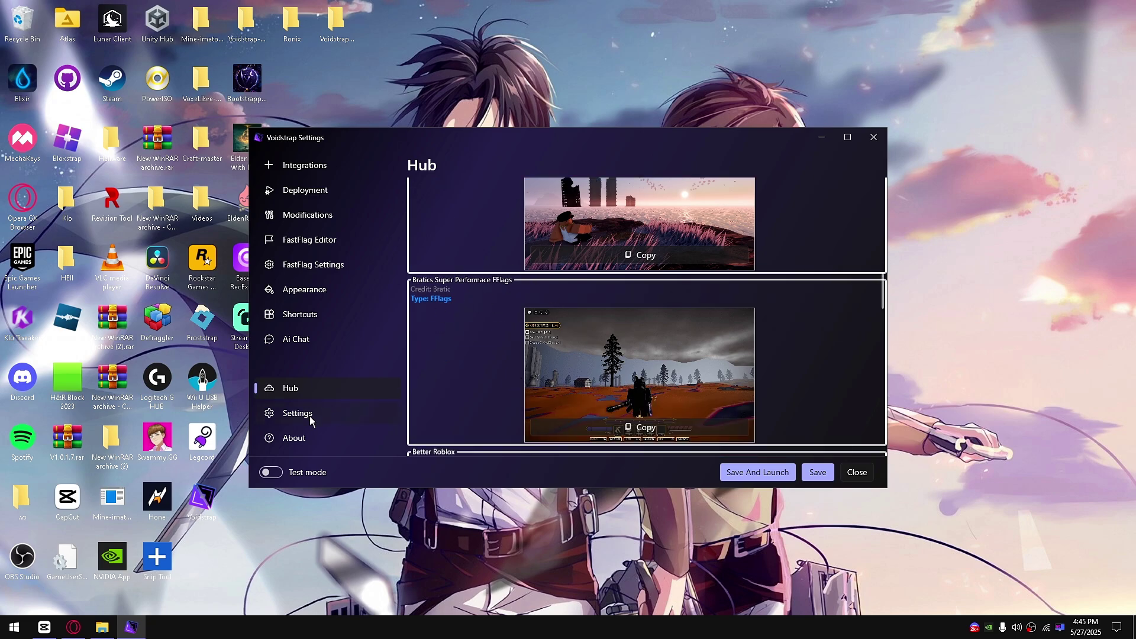
- Enable the Launch Roblox shortcut, save the settings, and move its new icon beside the other desktop icons
left_click(300, 315)
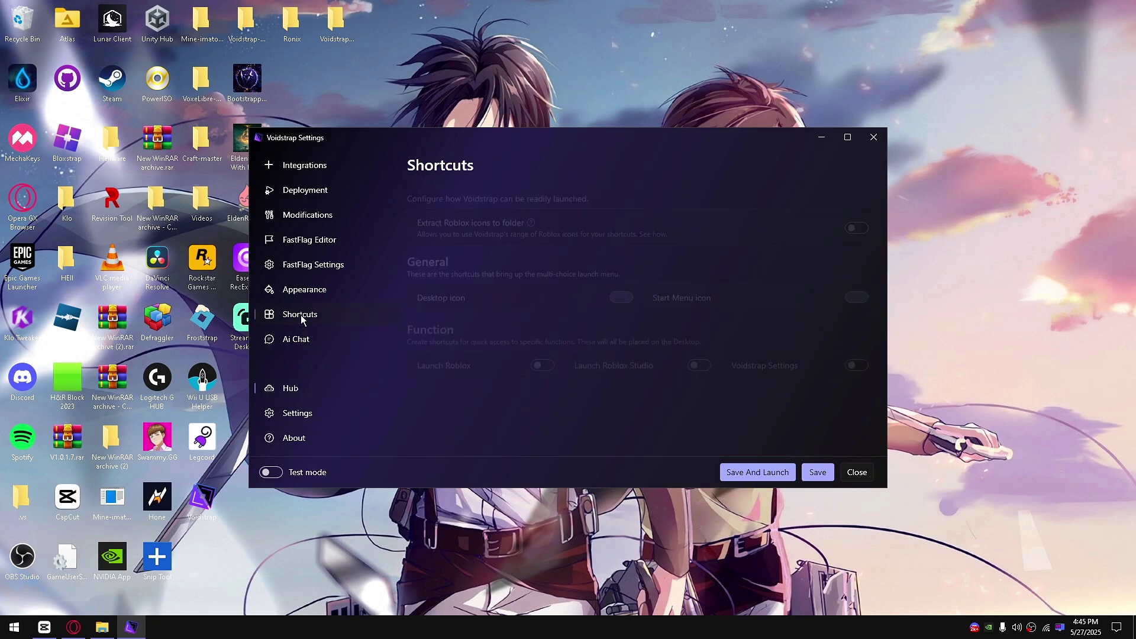
left_click(541, 349)
left_click_drag(432, 142, 656, 126)
left_click(1039, 457)
left_click_drag(211, 565, 298, 387)
- Enable the Launch Roblox Studio and Voidstrap Settings shortcuts, save, and rearrange the new desktop icons
left_click(923, 333)
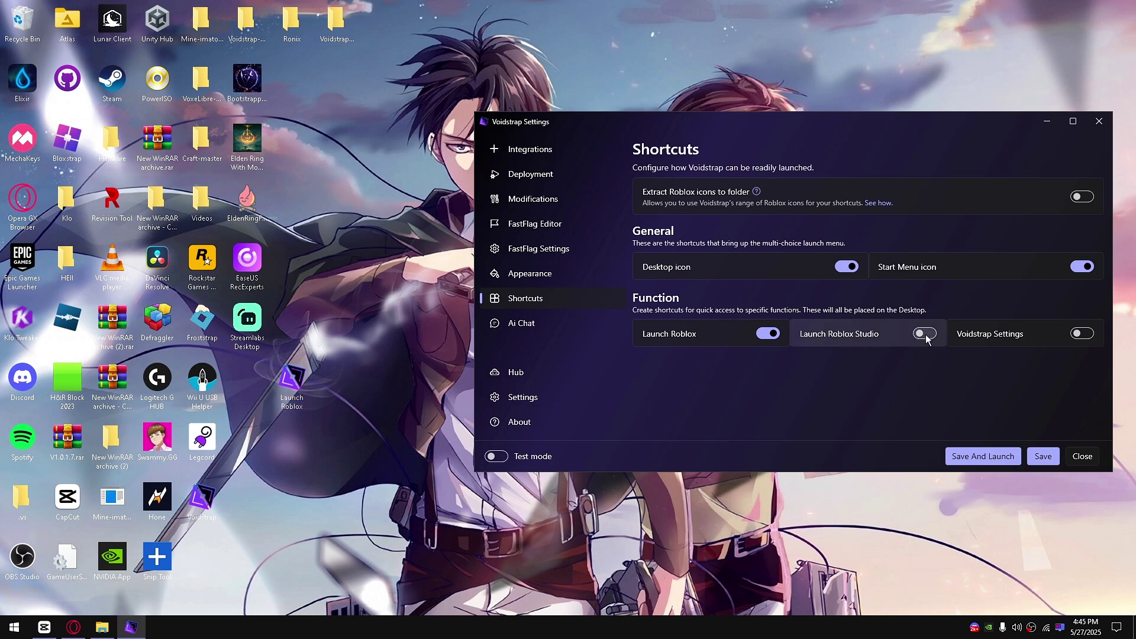
left_click(1082, 333)
left_click(1042, 456)
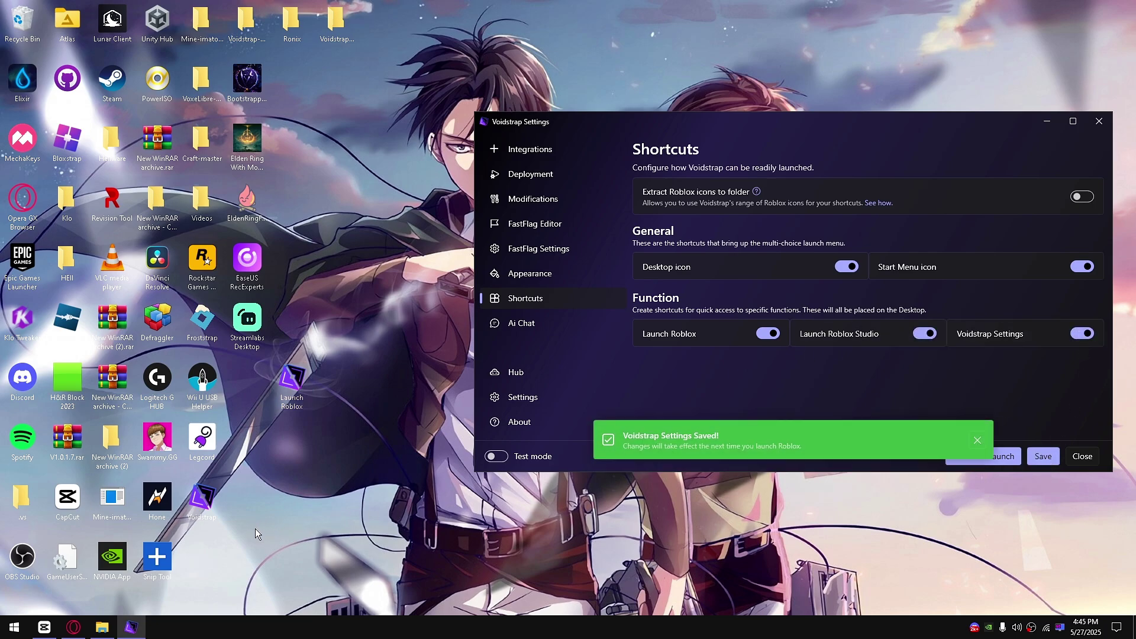
left_click_drag(202, 559, 263, 460)
left_click(266, 482)
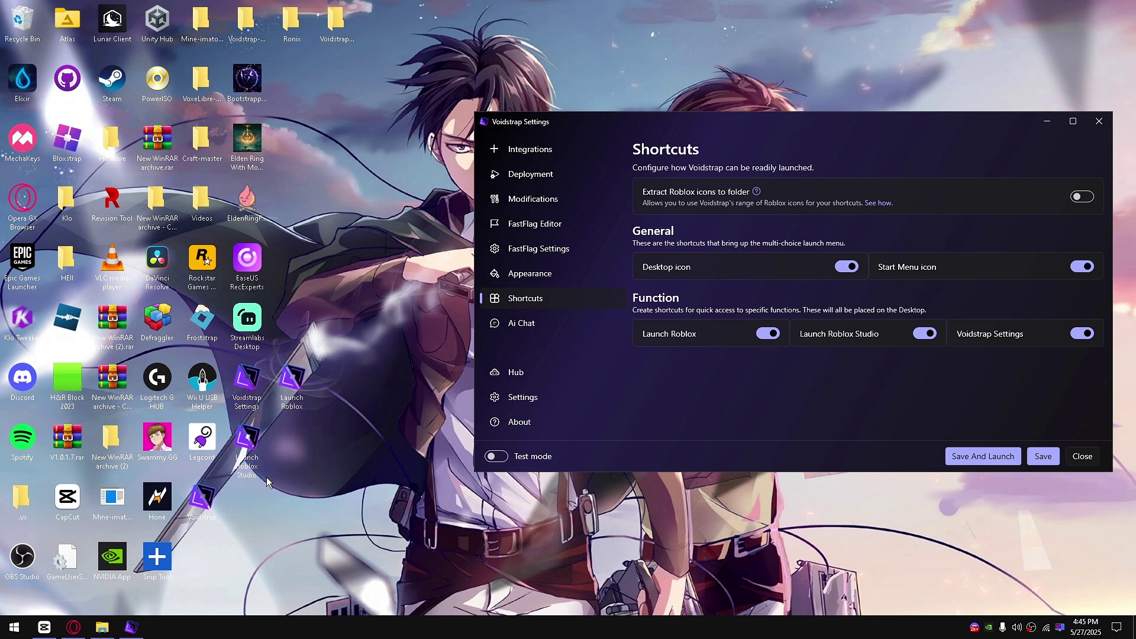
- Turn off the Launch Roblox and Voidstrap Settings shortcuts, save, and move the settings window back toward the screen's centre
left_click(768, 333)
left_click(1074, 333)
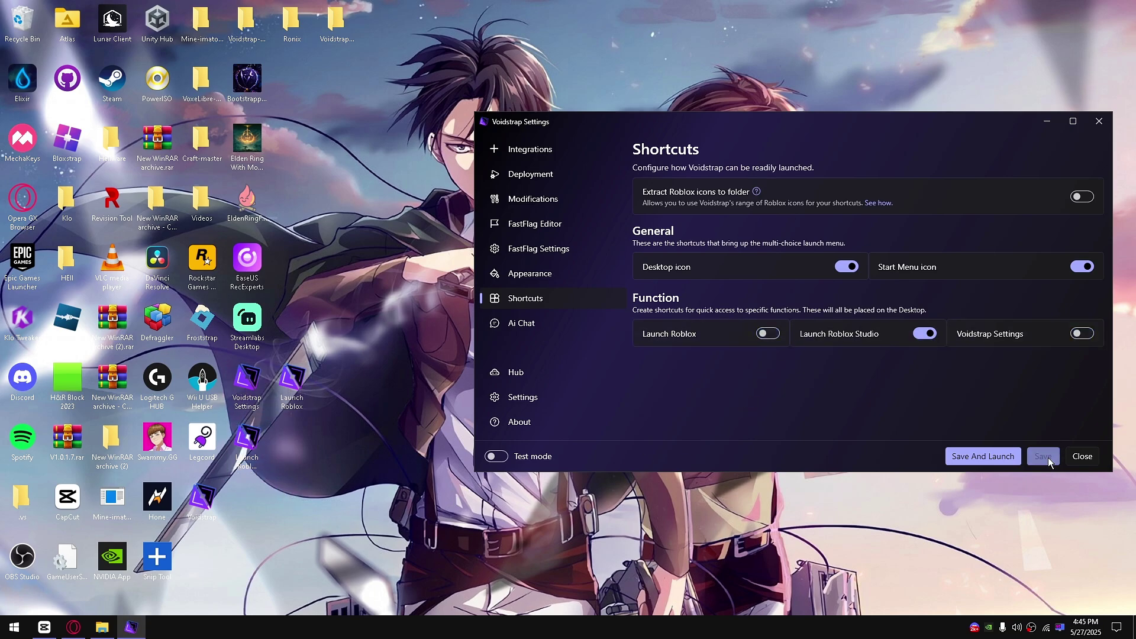
left_click(1043, 457)
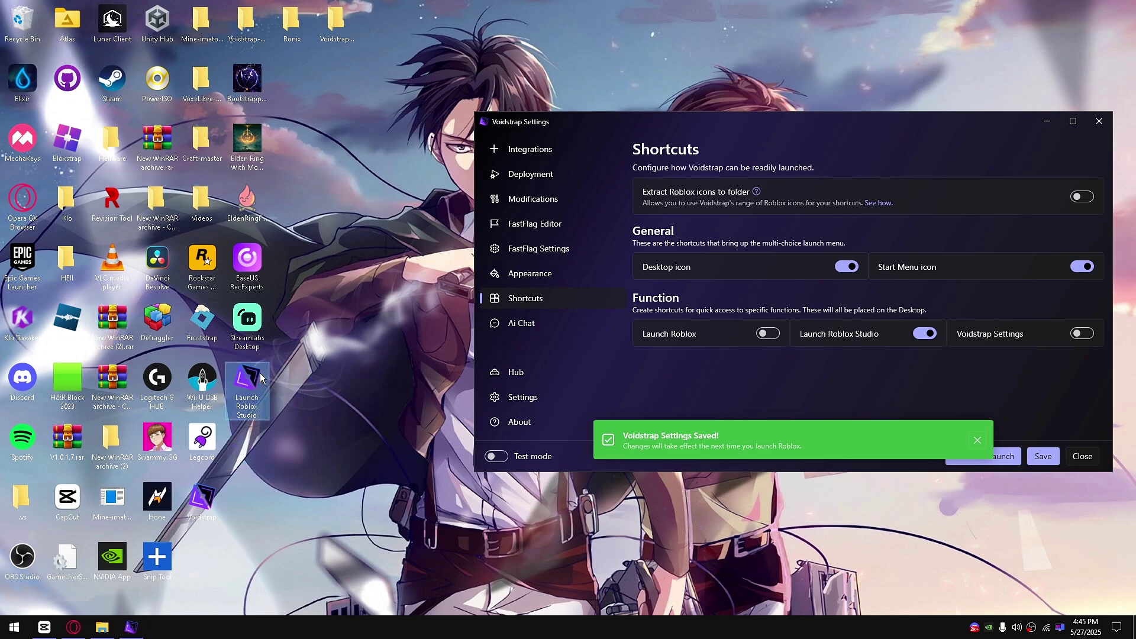
left_click_drag(732, 129, 496, 133)
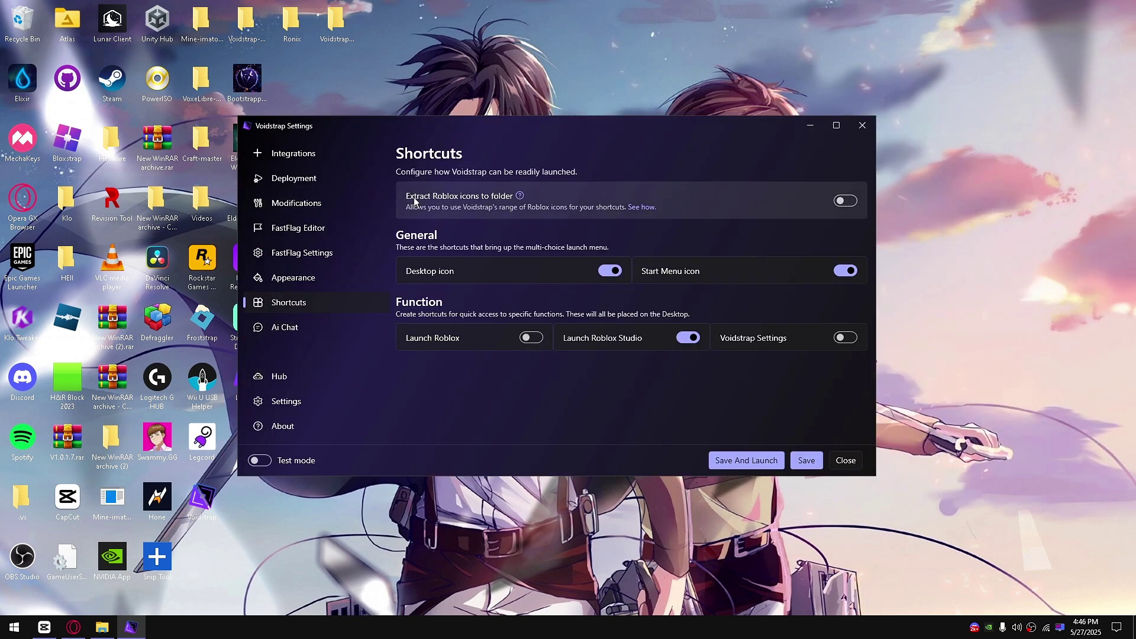
- Open Ai Chat and send the Time command followed by the message "Yo"
left_click(309, 327)
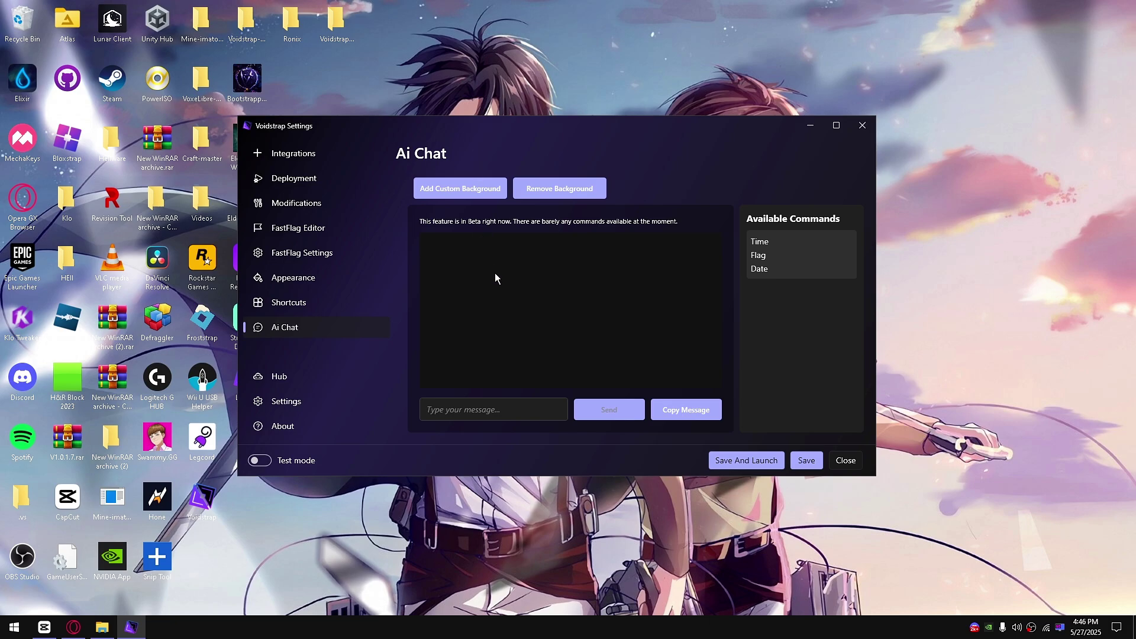
left_click(759, 243)
left_click(618, 414)
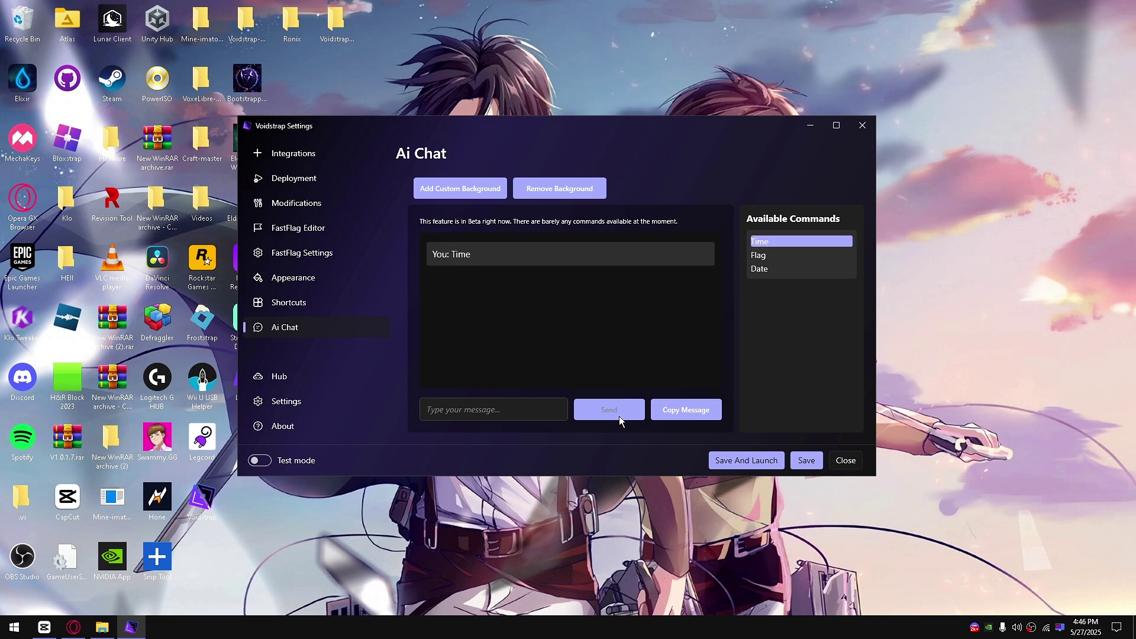
left_click(485, 404)
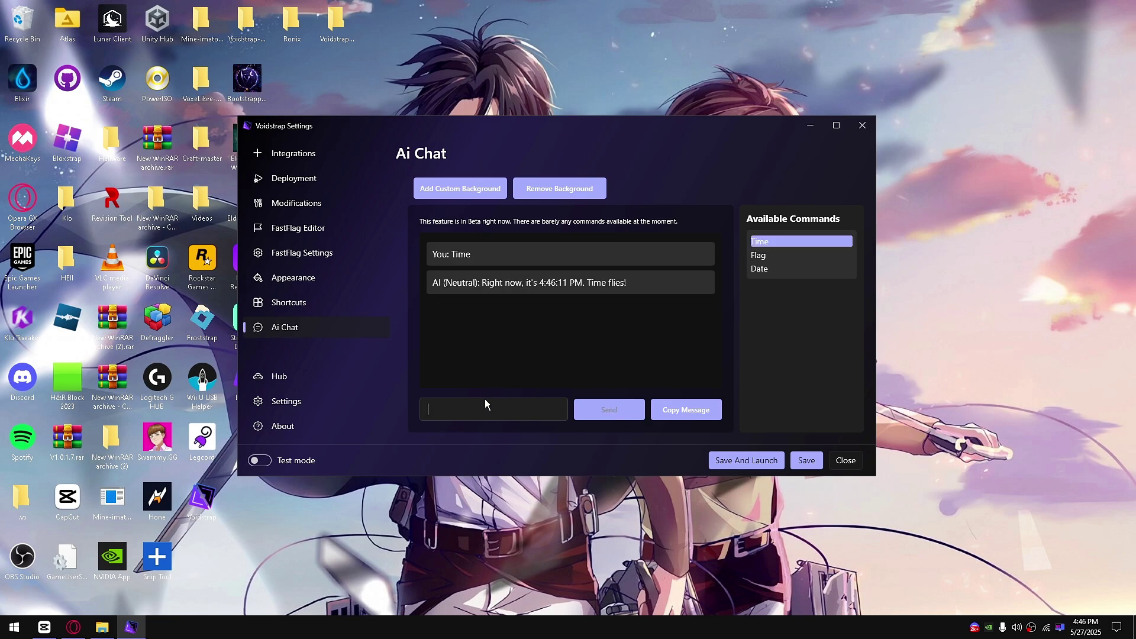
type("Yo")
left_click(613, 415)
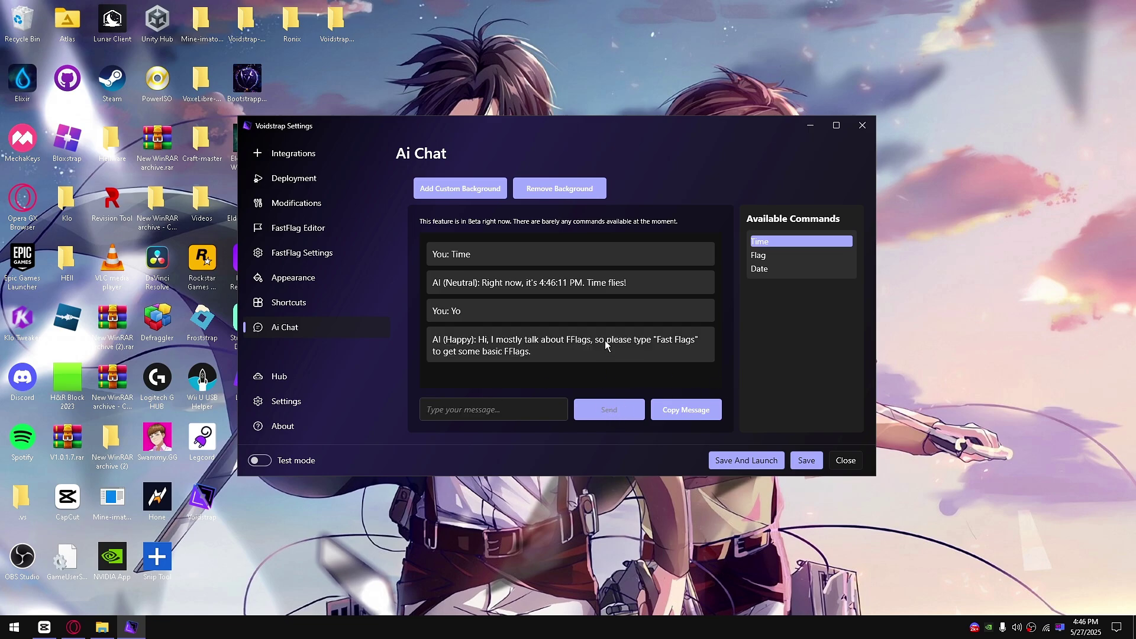
- Send the message "Fastflags" in Ai Chat
left_click(449, 417)
type("Fastflagas")
key("BackSpace")
key("BackSpace")
type("s")
left_click(619, 418)
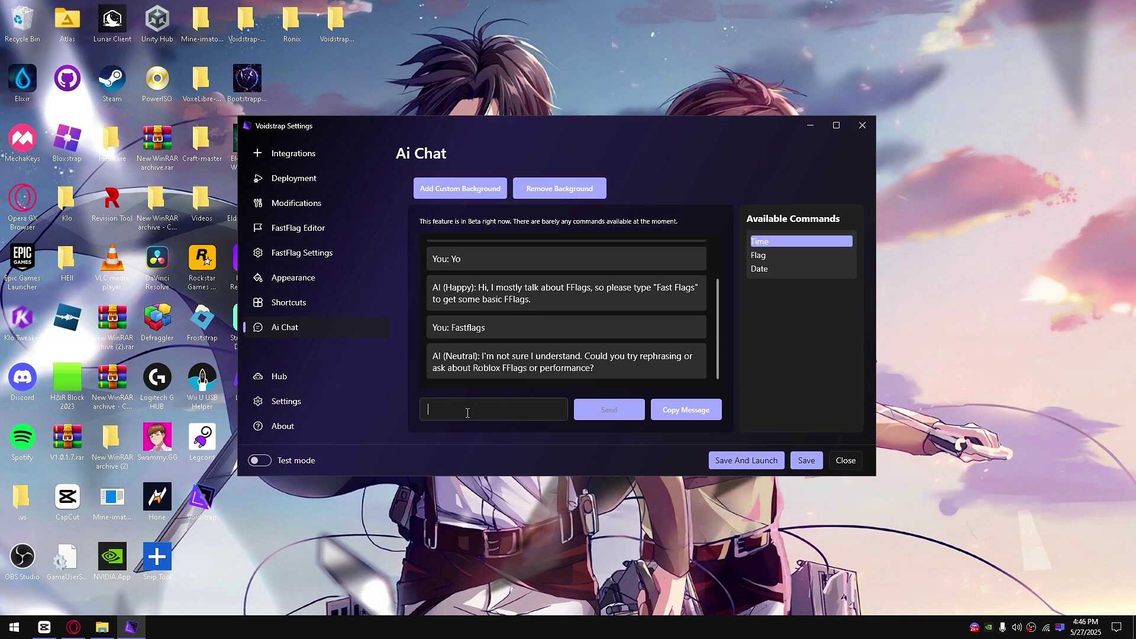
- Send the Flag command, answer "yes" to the follow-up question, and read through the suggested FFlags
left_click(763, 255)
left_click(604, 411)
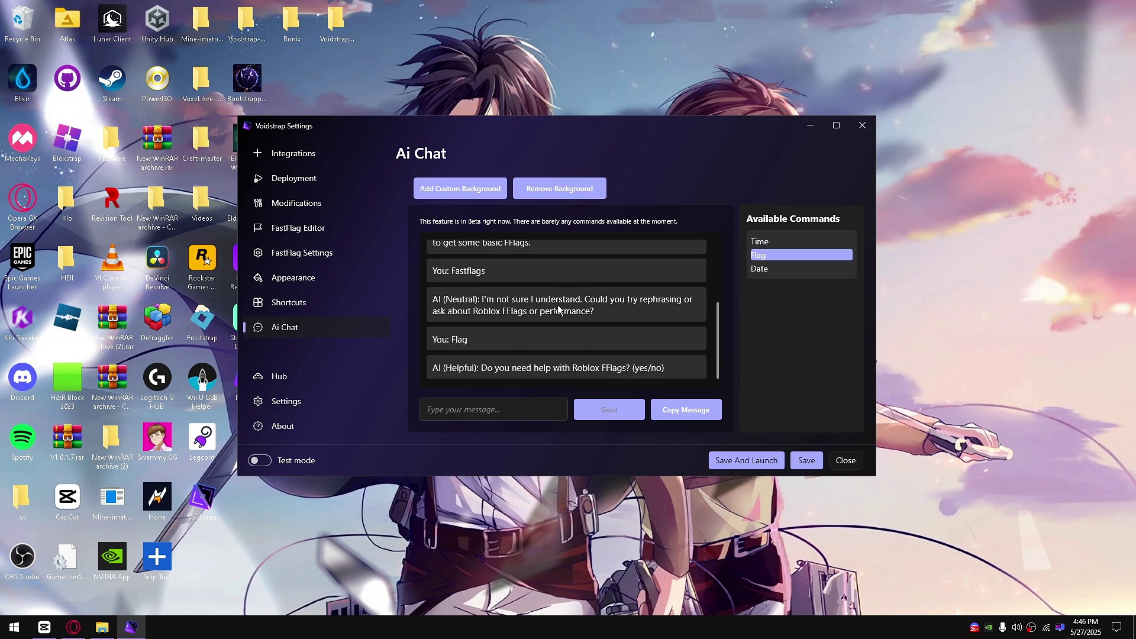
left_click(520, 408)
type("yes")
left_click(611, 408)
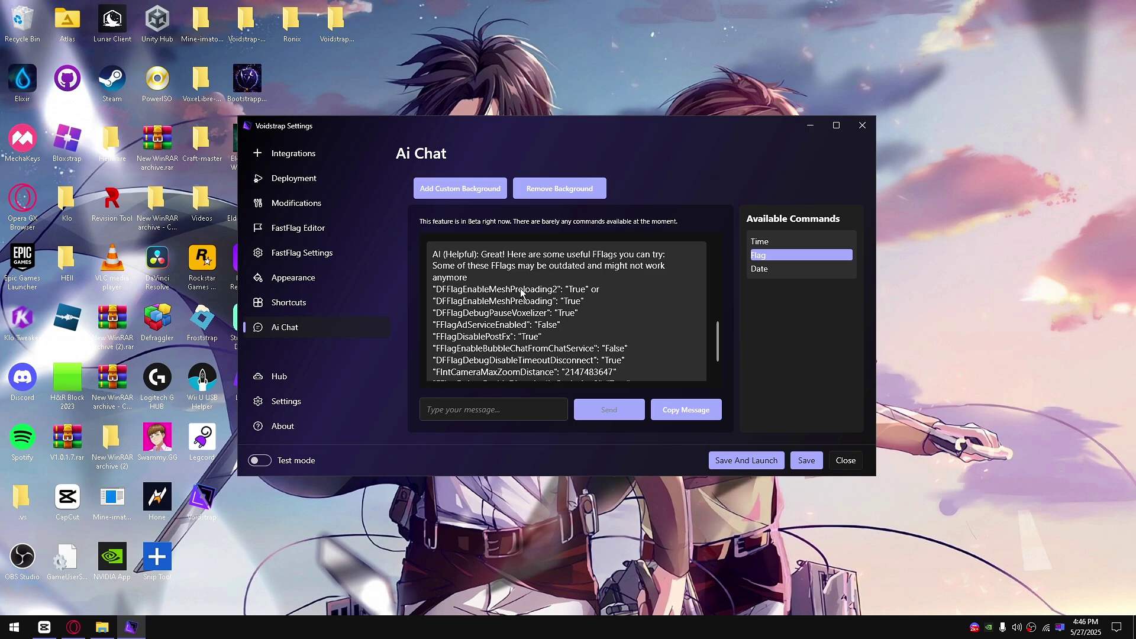
scroll(521, 293, "down", 3)
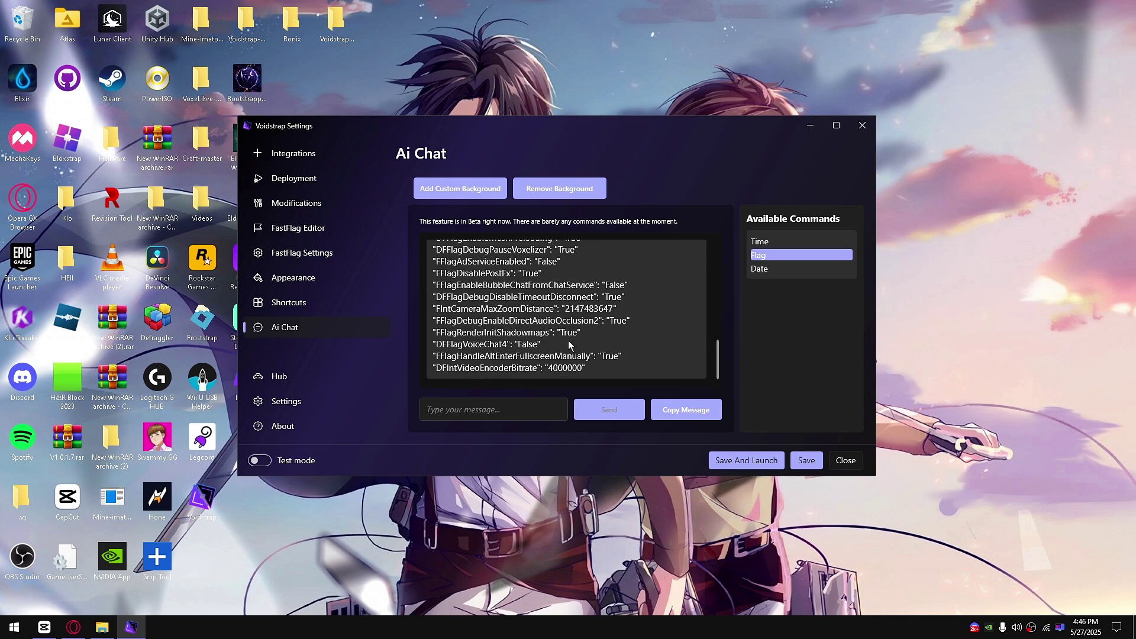
scroll(616, 350, "up", 5)
scroll(616, 349, "down", 3)
scroll(570, 342, "up", 3)
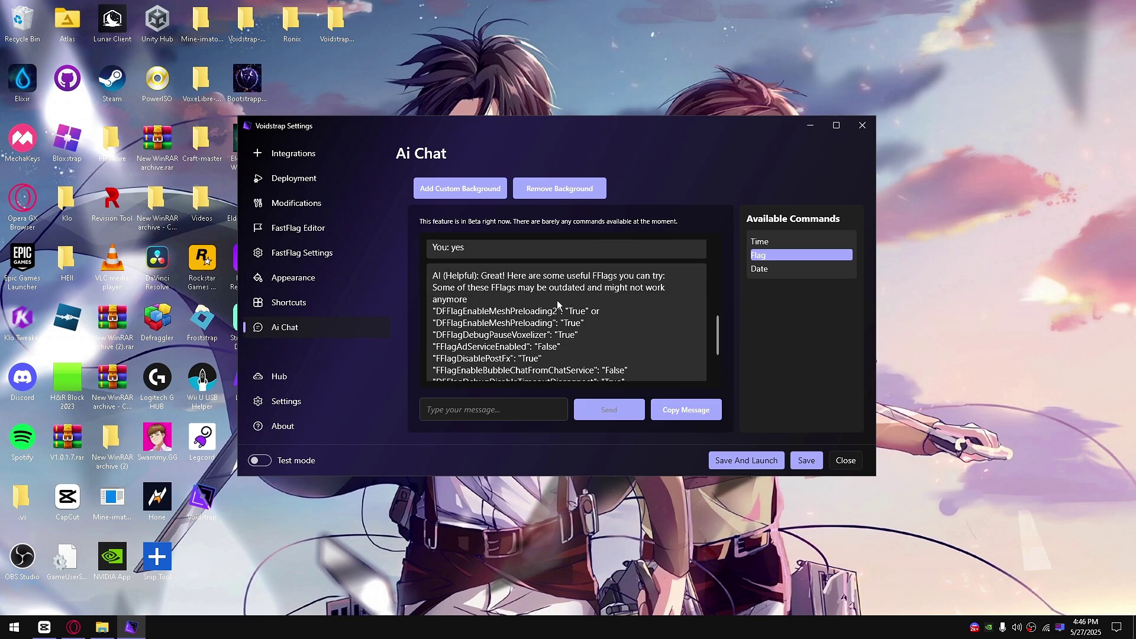
scroll(525, 315, "down", 4)
- Open the Settings page and check the values available for the CPU Core Limit
left_click(307, 382)
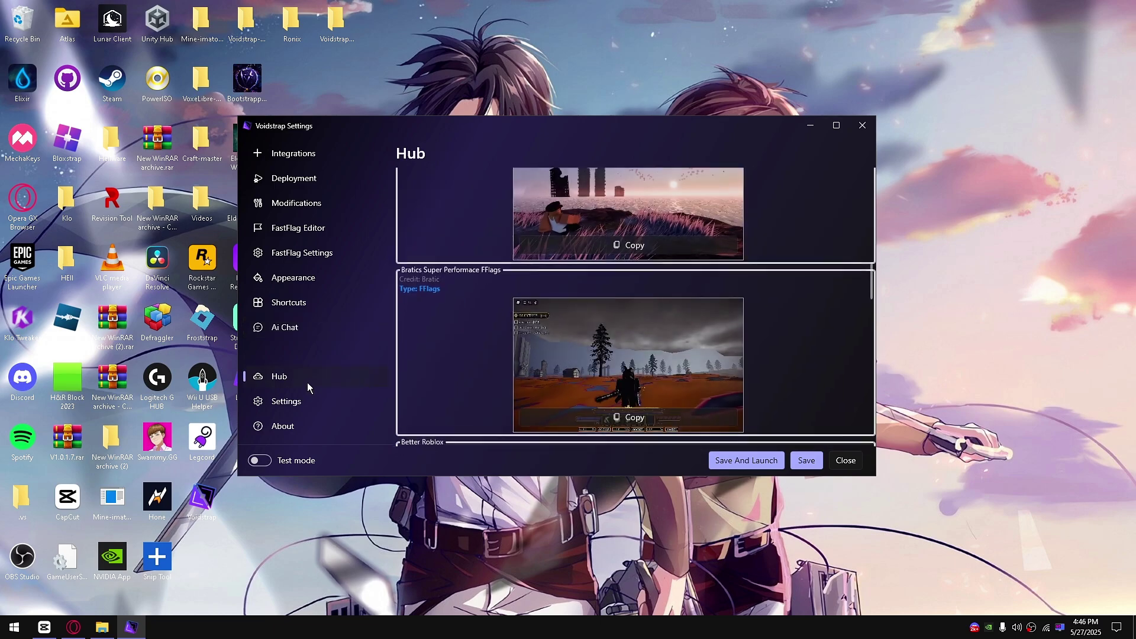
left_click(278, 401)
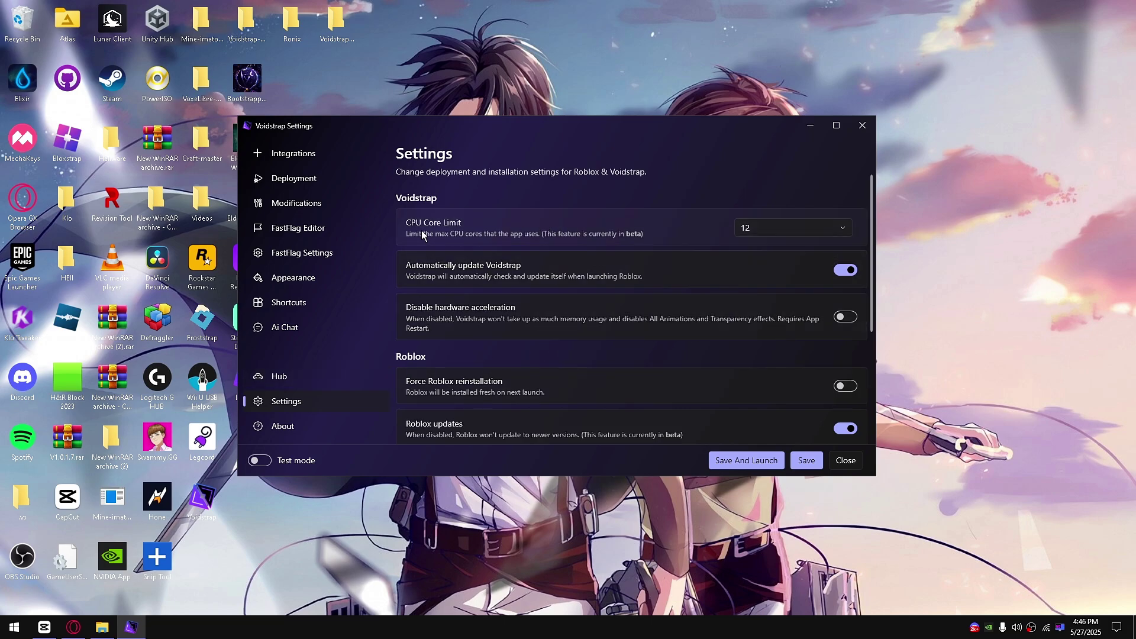
left_click(786, 229)
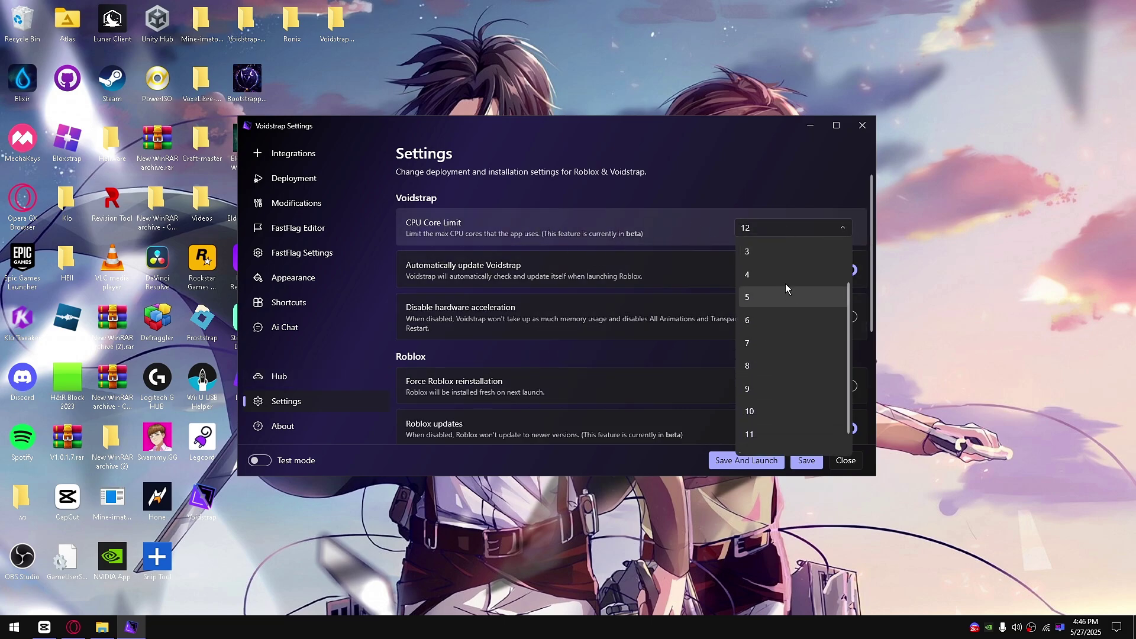
scroll(789, 346, "up", 2)
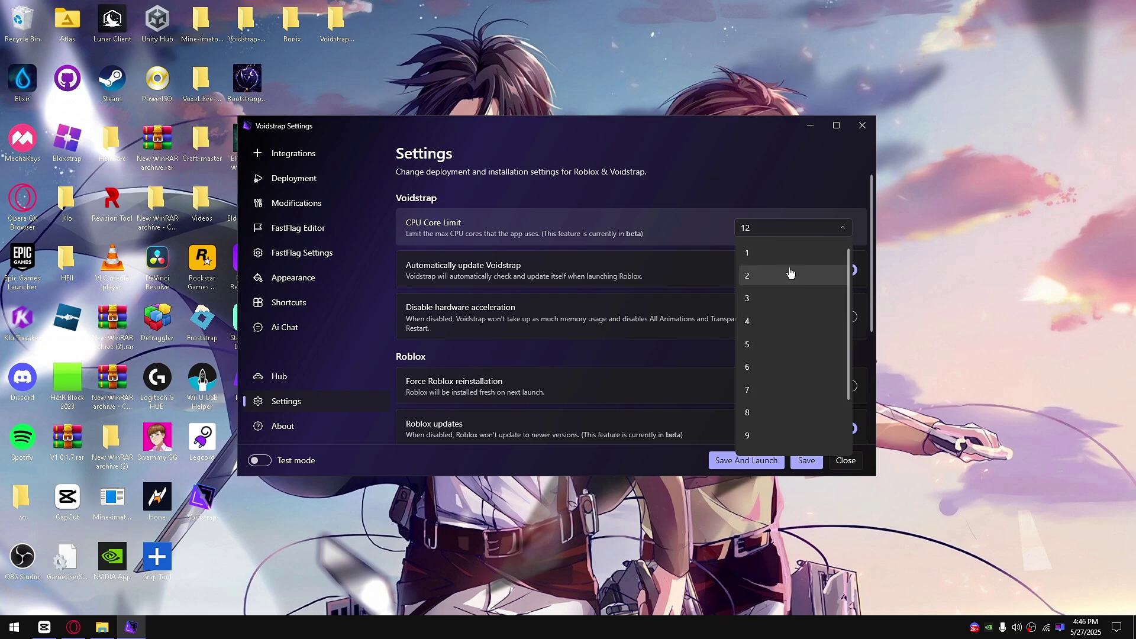
left_click(750, 229)
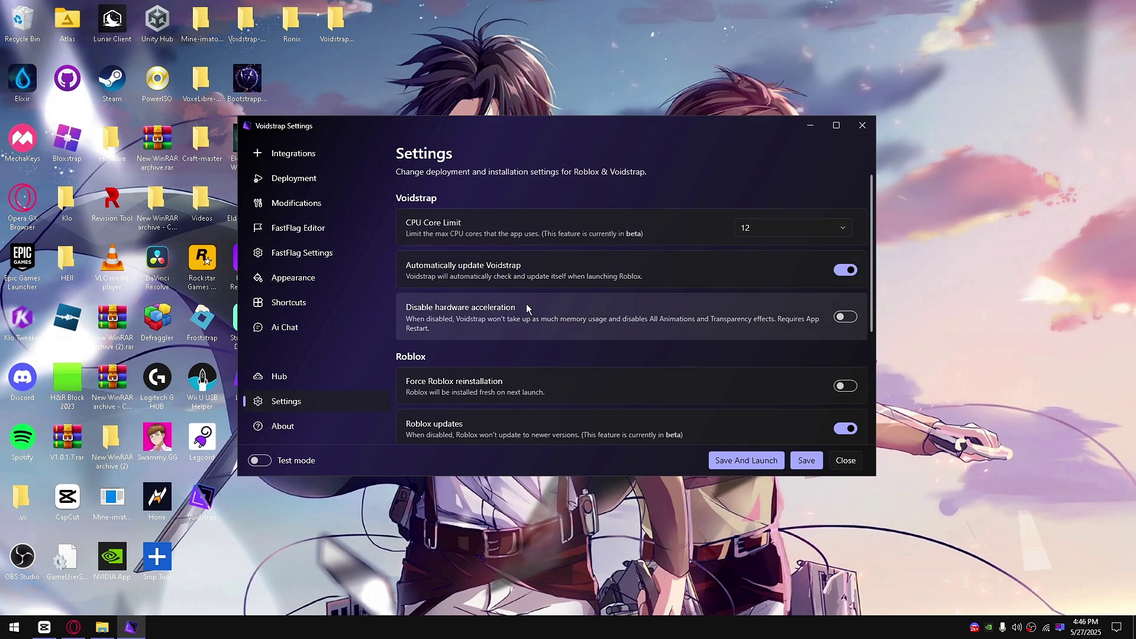
- Review the Roblox deployment settings and the choices available for the deployment channel
scroll(545, 339, "down", 3)
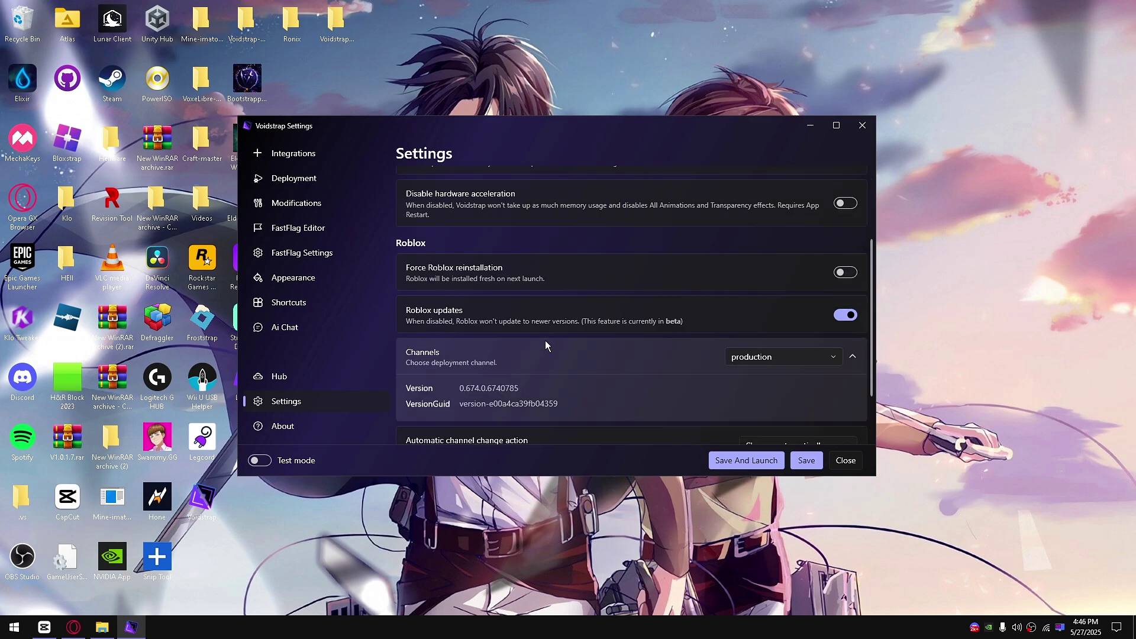
scroll(541, 340, "down", 3)
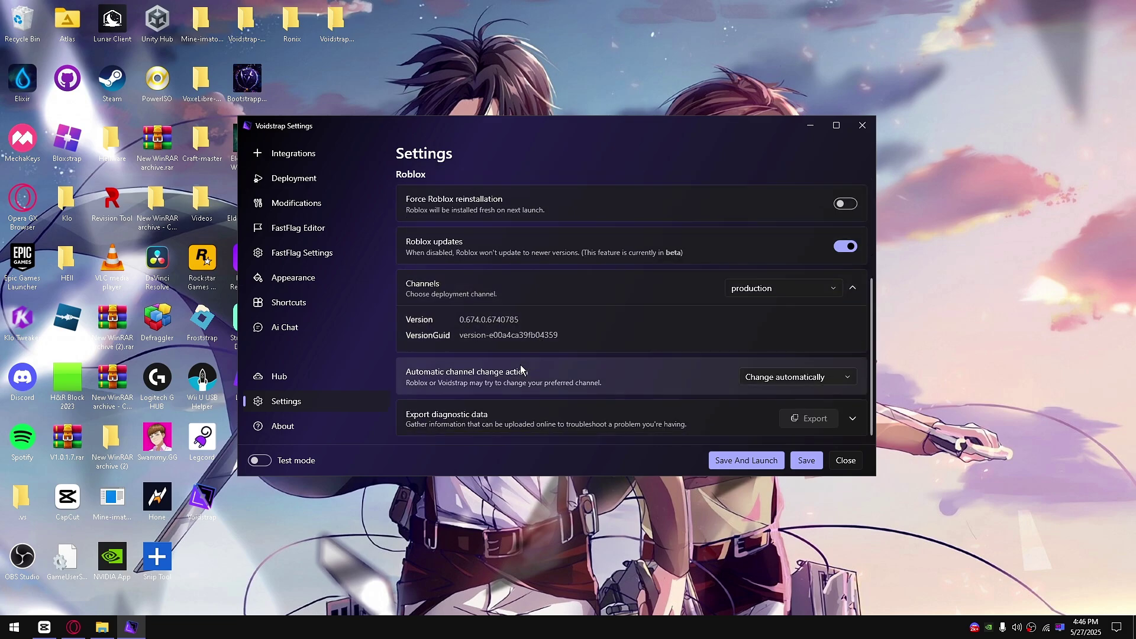
left_click(781, 288)
left_click(781, 288)
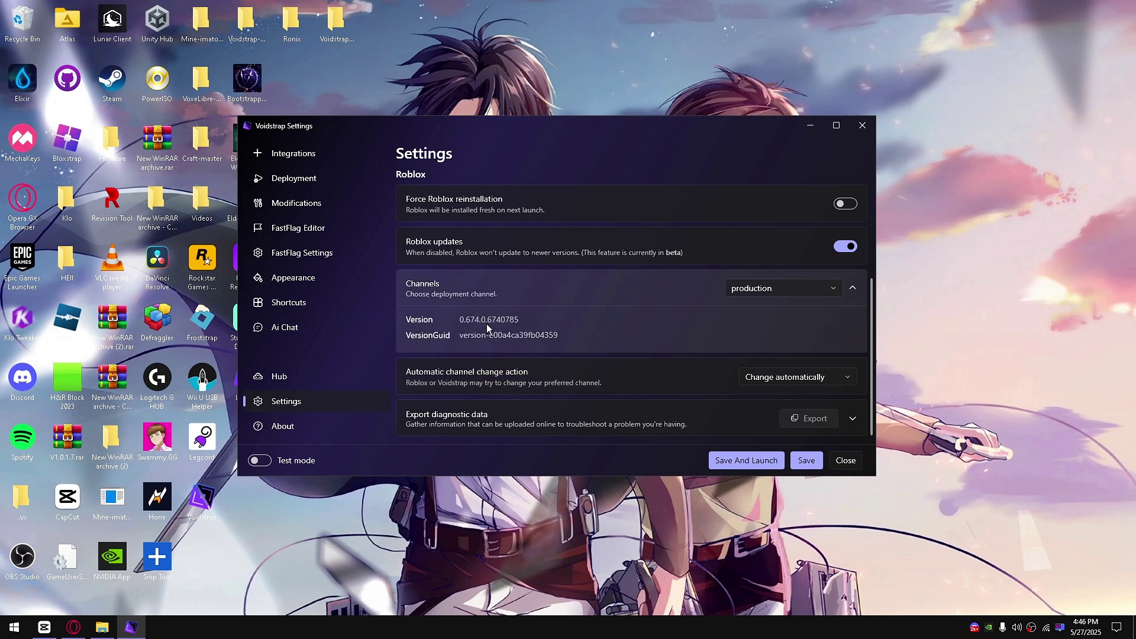
left_click(748, 290)
left_click(757, 335)
left_click(750, 289)
left_click(753, 313)
- Check the choices available for the automatic channel change action
left_click(774, 382)
left_click(767, 378)
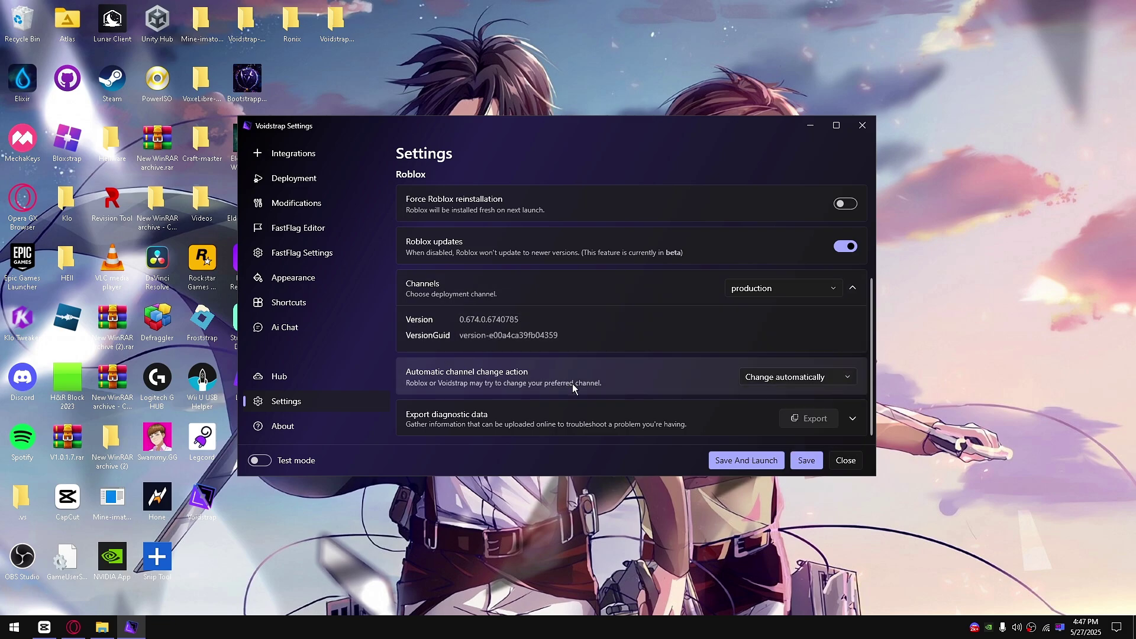
left_click(819, 379)
left_click(807, 377)
left_click(776, 383)
left_click(775, 380)
left_click(499, 290)
- Turn on Disable hardware acceleration, save the settings, and restart Voidstrap
scroll(572, 350, "up", 3)
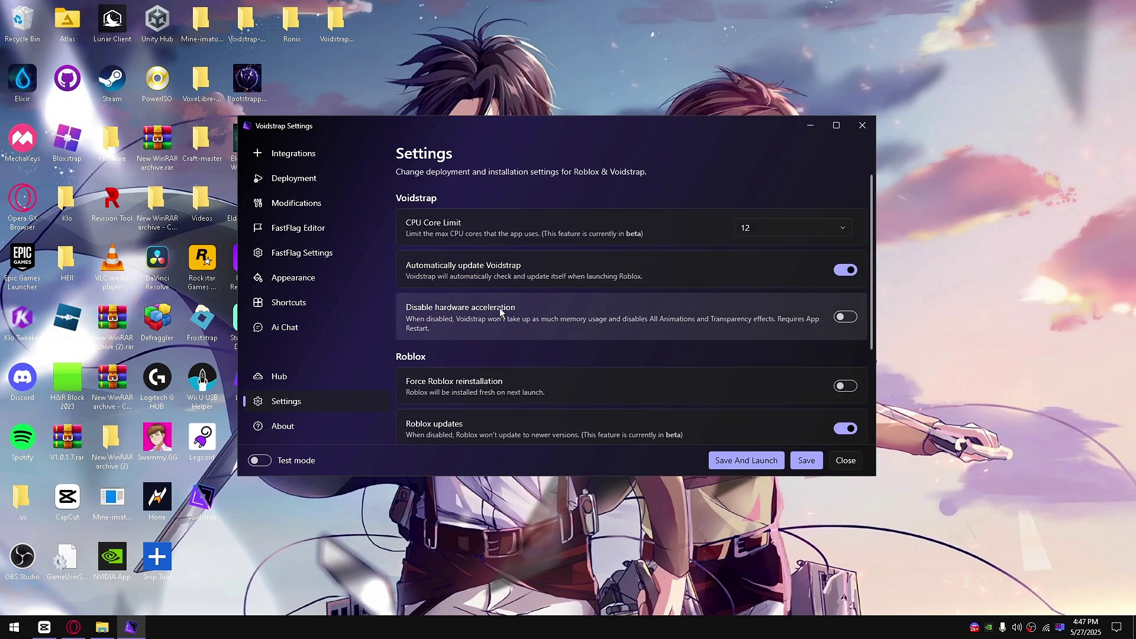
left_click(838, 325)
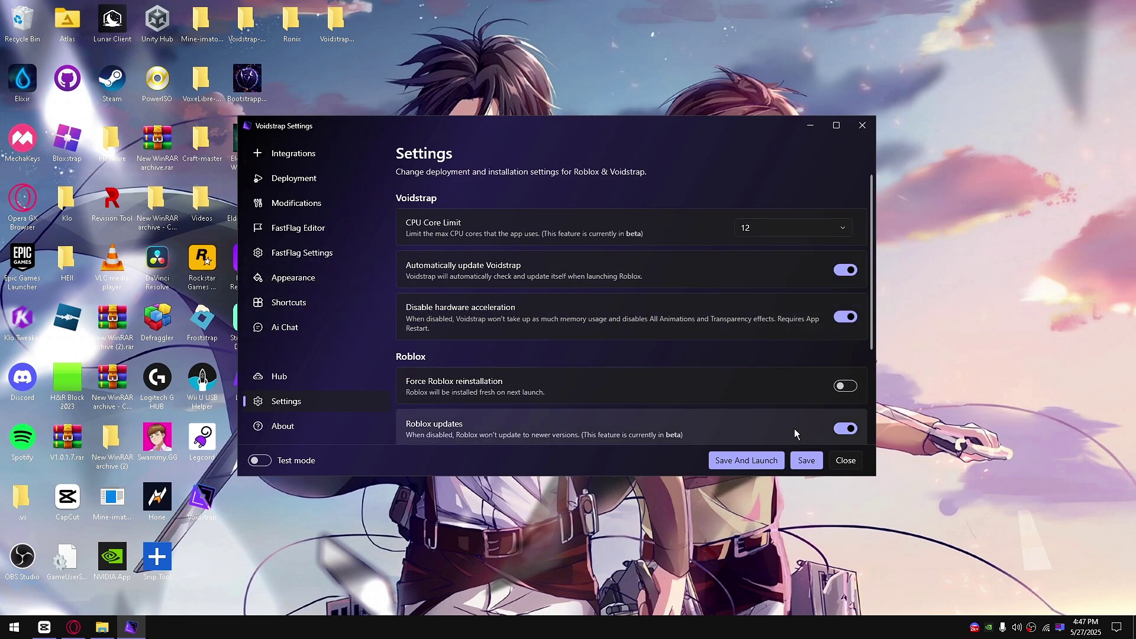
left_click(807, 460)
left_click(845, 460)
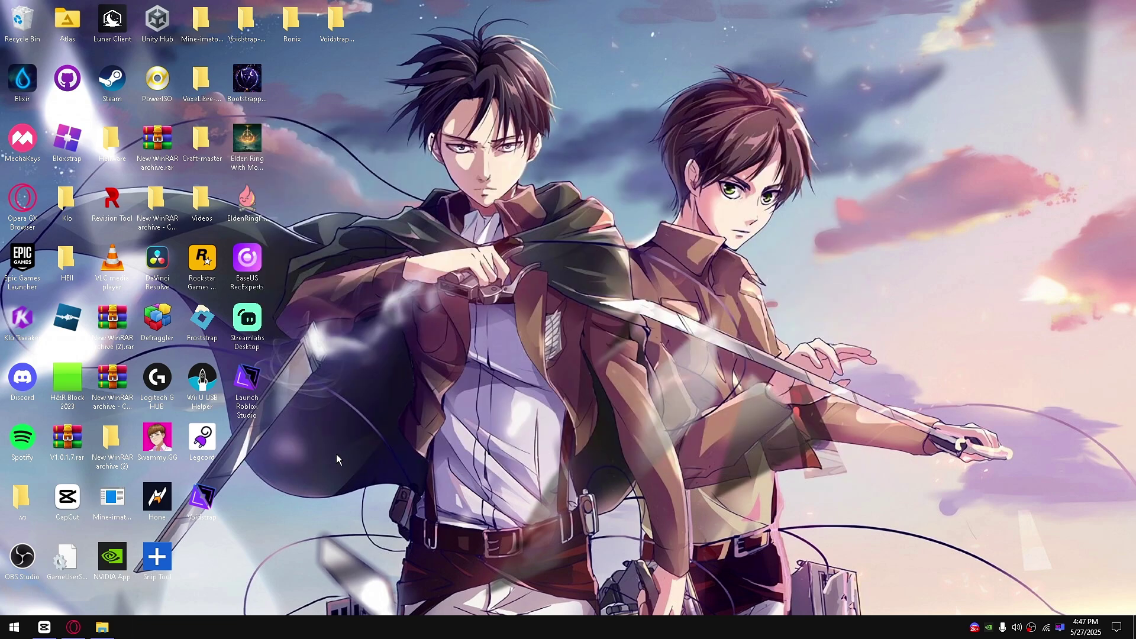
double_click(207, 503)
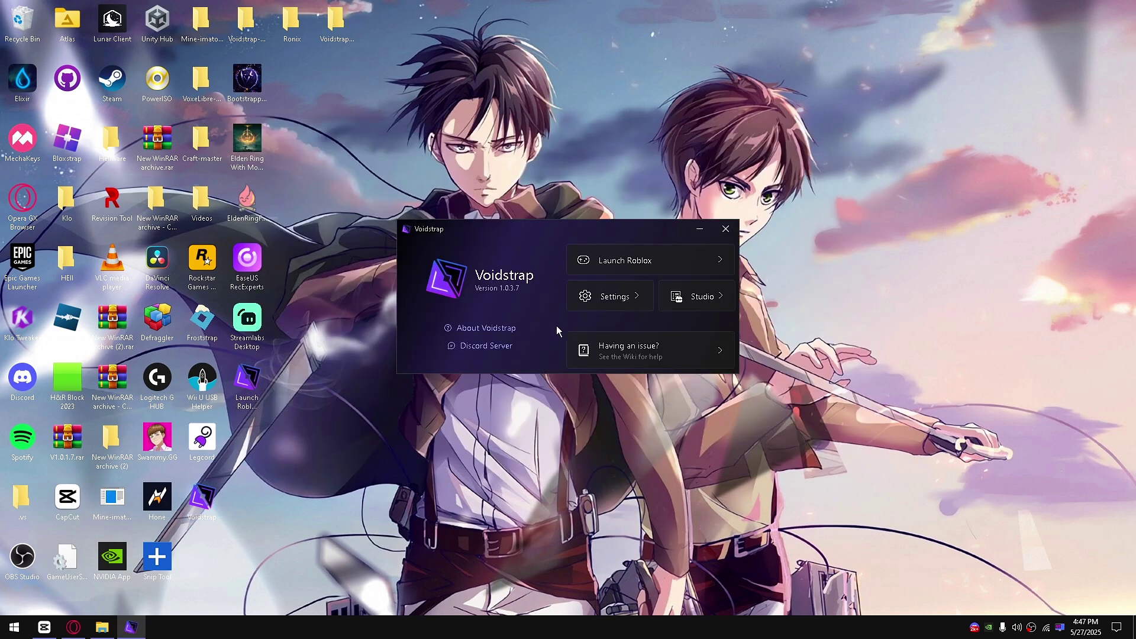
- Open the Voidstrap settings and look through the FastFlag Settings, Appearance, Shortcuts, Ai Chat, Hub and Settings pages
left_click(609, 292)
left_click(344, 300)
left_click(317, 275)
left_click(322, 255)
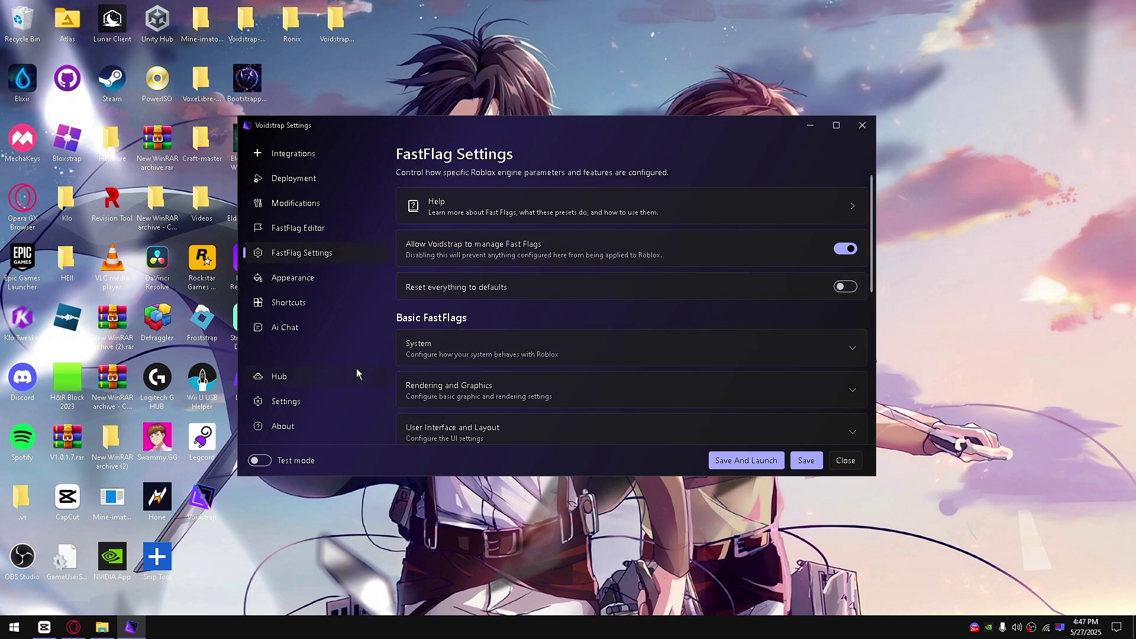
left_click(299, 282)
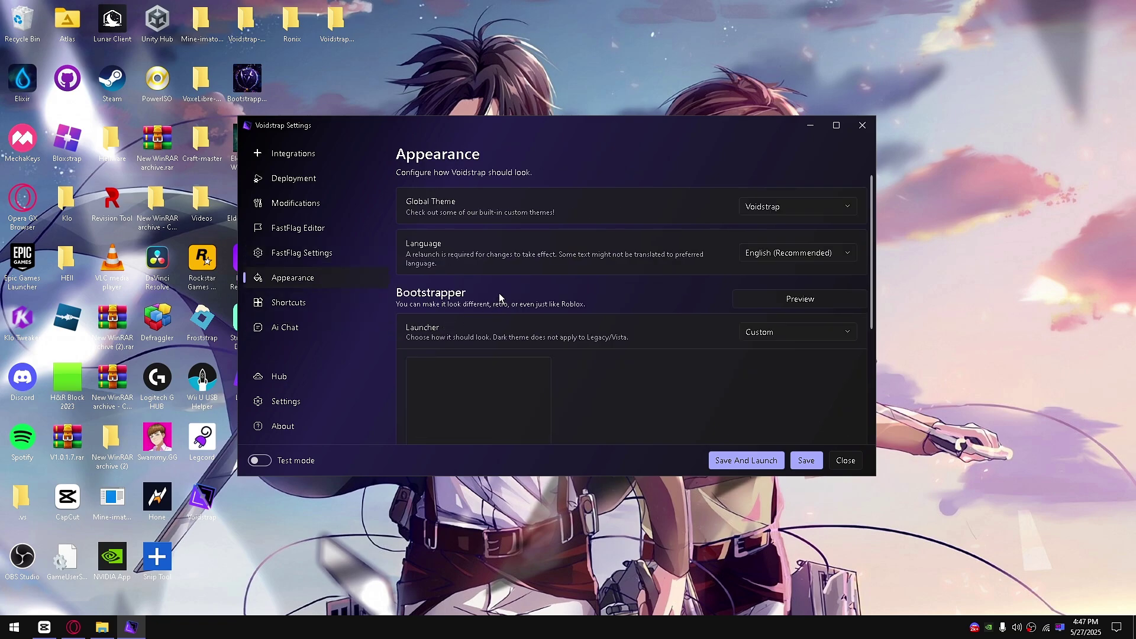
left_click(296, 302)
left_click(298, 326)
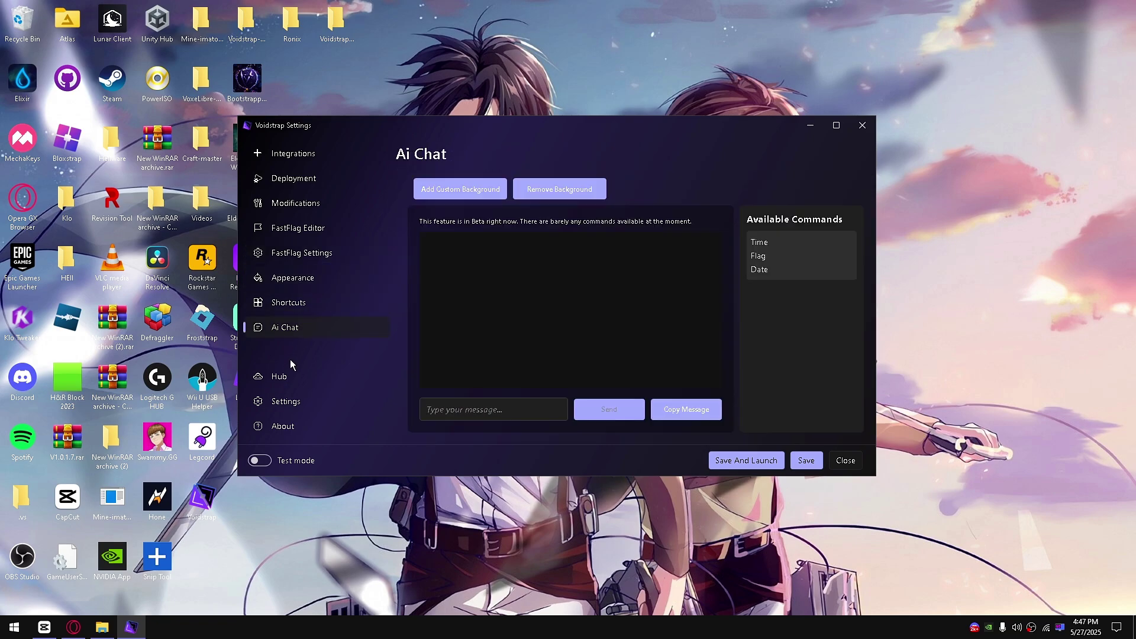
left_click(286, 373)
left_click(284, 400)
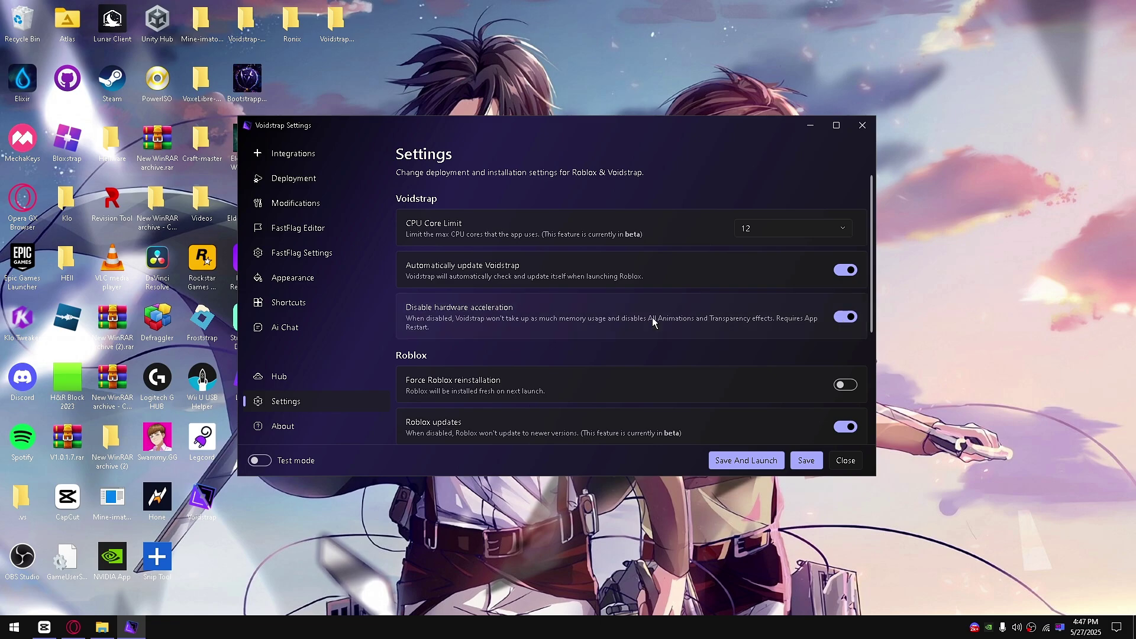
- Turn off Disable hardware acceleration, save the settings, and relaunch Voidstrap
left_click(851, 317)
left_click(722, 339)
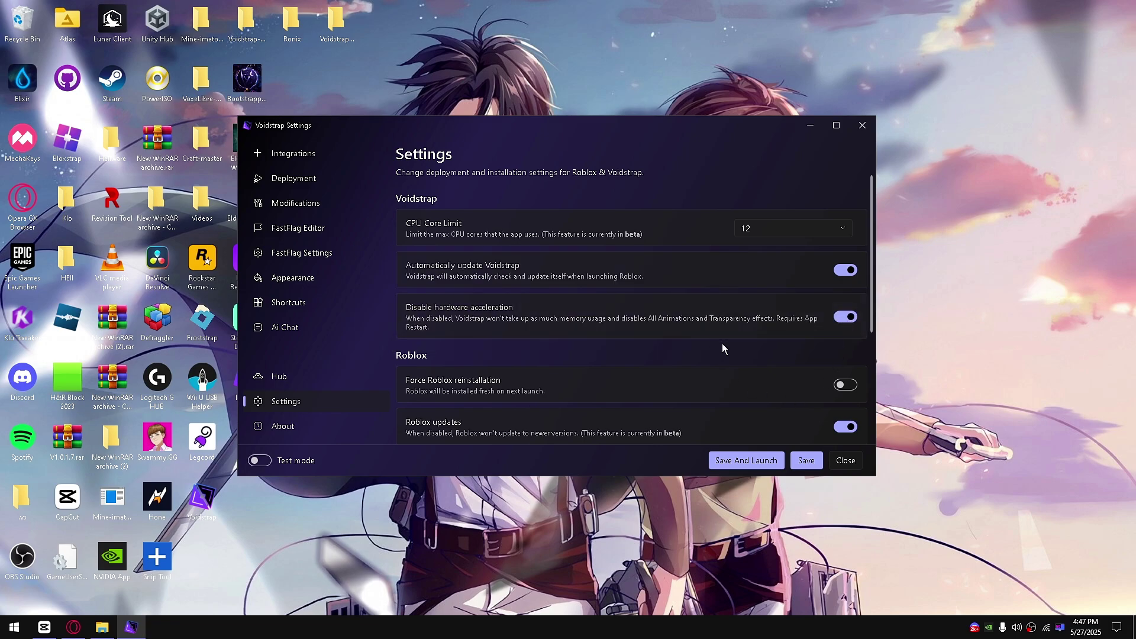
left_click(806, 460)
double_click(206, 506)
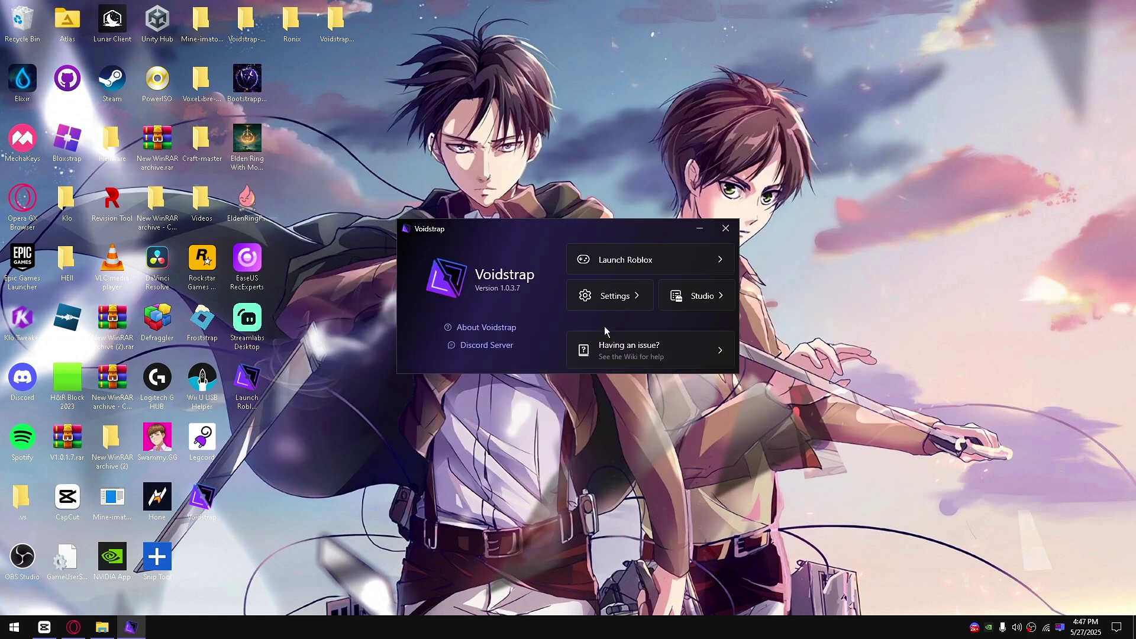
- Open the About window from the Voidstrap settings and look through its supporters, translators and licenses pages
left_click(609, 294)
left_click(325, 428)
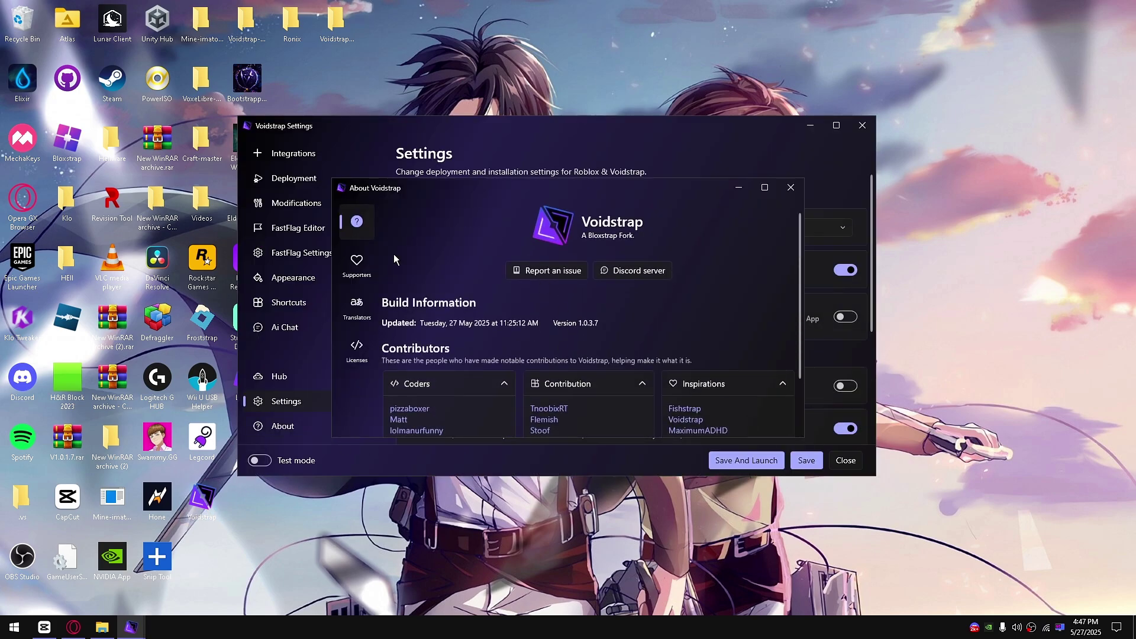
left_click(356, 305)
left_click(357, 264)
left_click(356, 348)
left_click(356, 220)
left_click(357, 264)
left_click(790, 187)
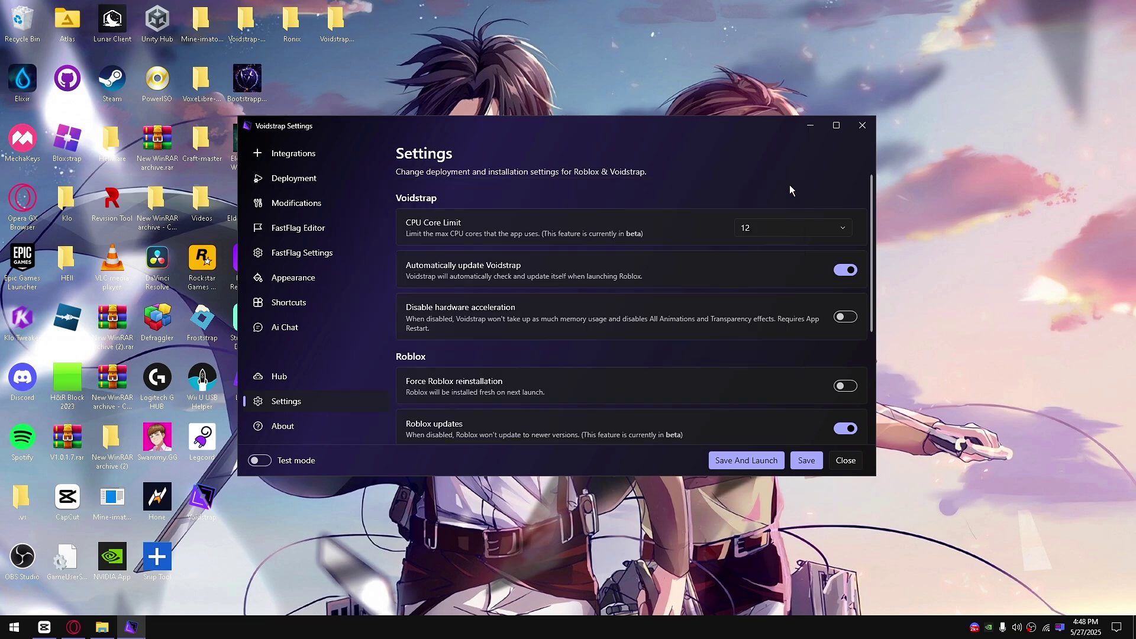
- Review the Integrations settings and open the Discord client to check the activity on the profile card
left_click(305, 155)
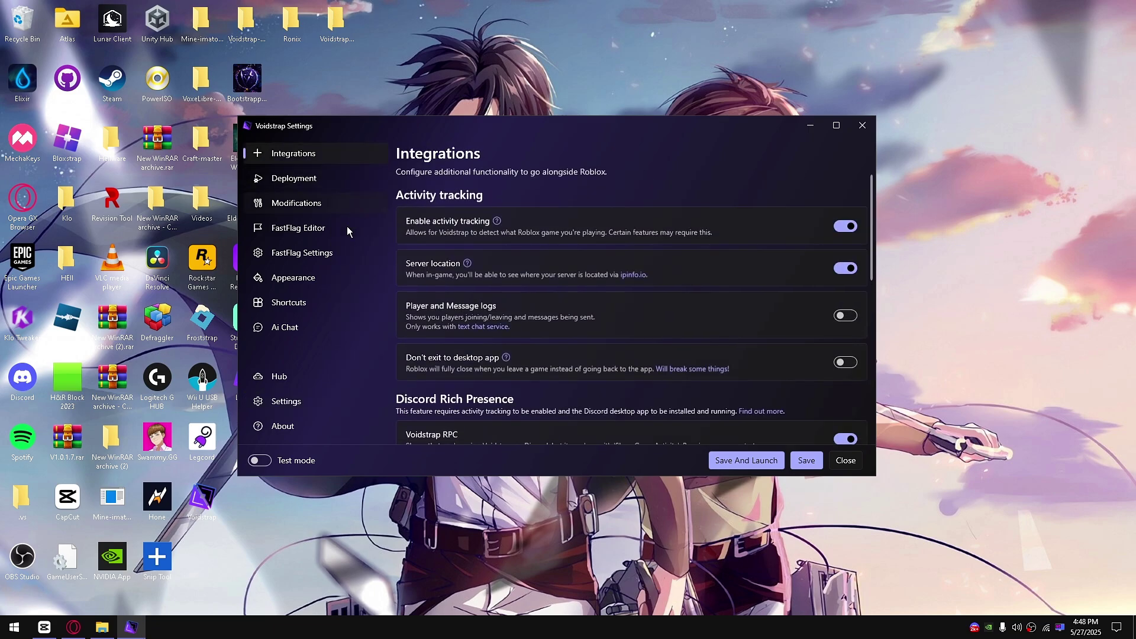
scroll(588, 340, "down", 3)
scroll(588, 339, "down", 3)
key("super")
left_click(753, 545)
double_click(202, 439)
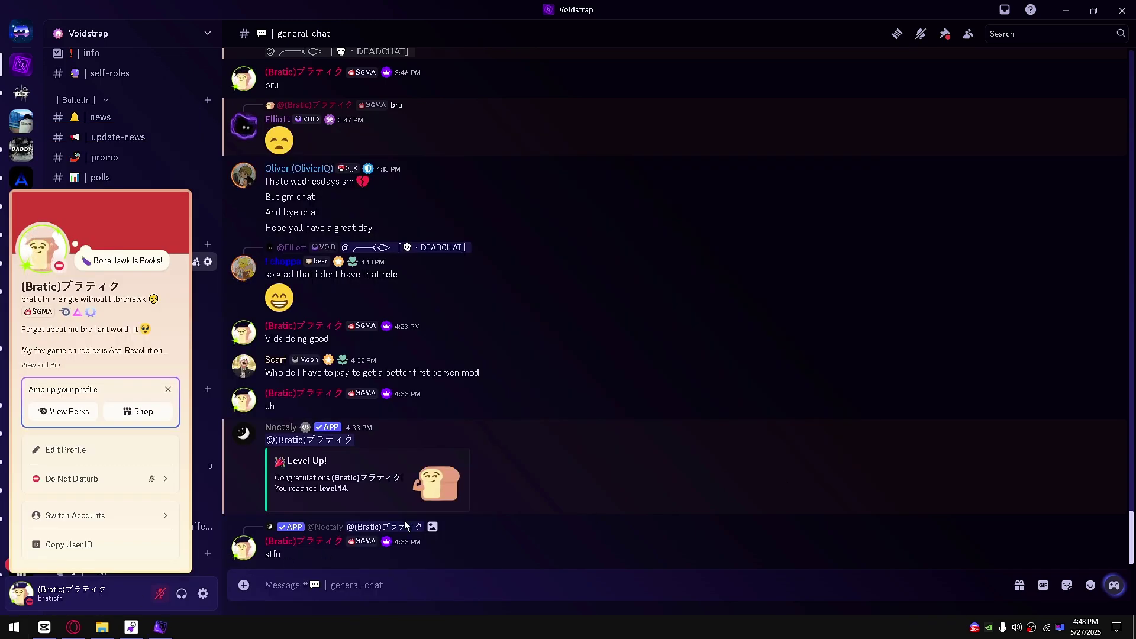
- Reopen the Voidstrap settings, minimize Discord, and review the activity tracking, Discord Rich Presence and custom integration options
left_click(615, 296)
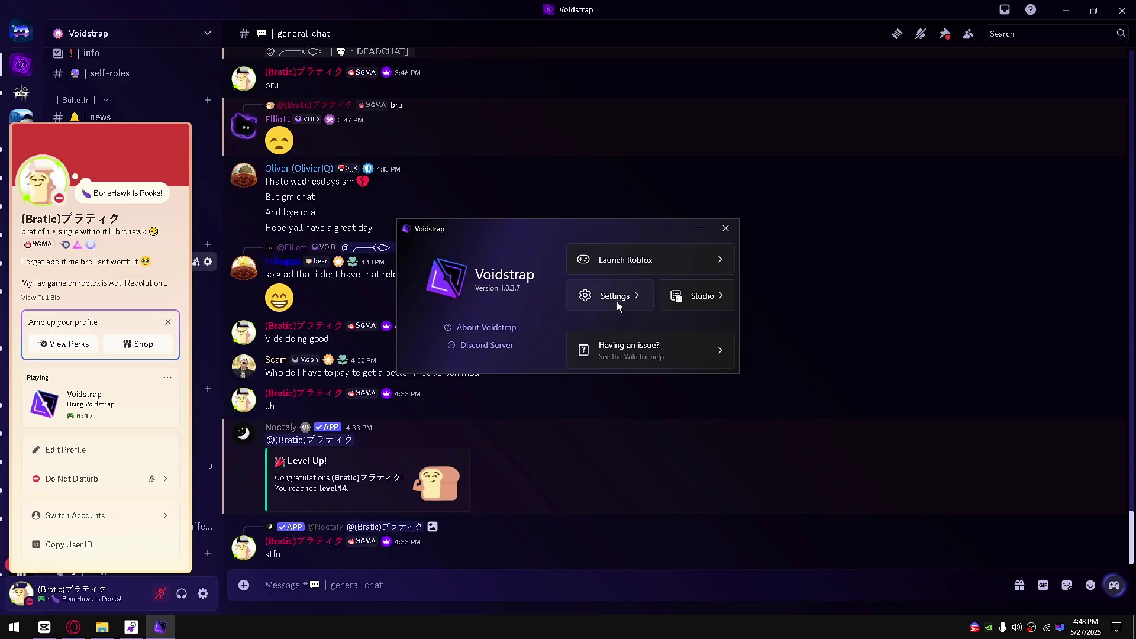
left_click(616, 299)
left_click(1072, 15)
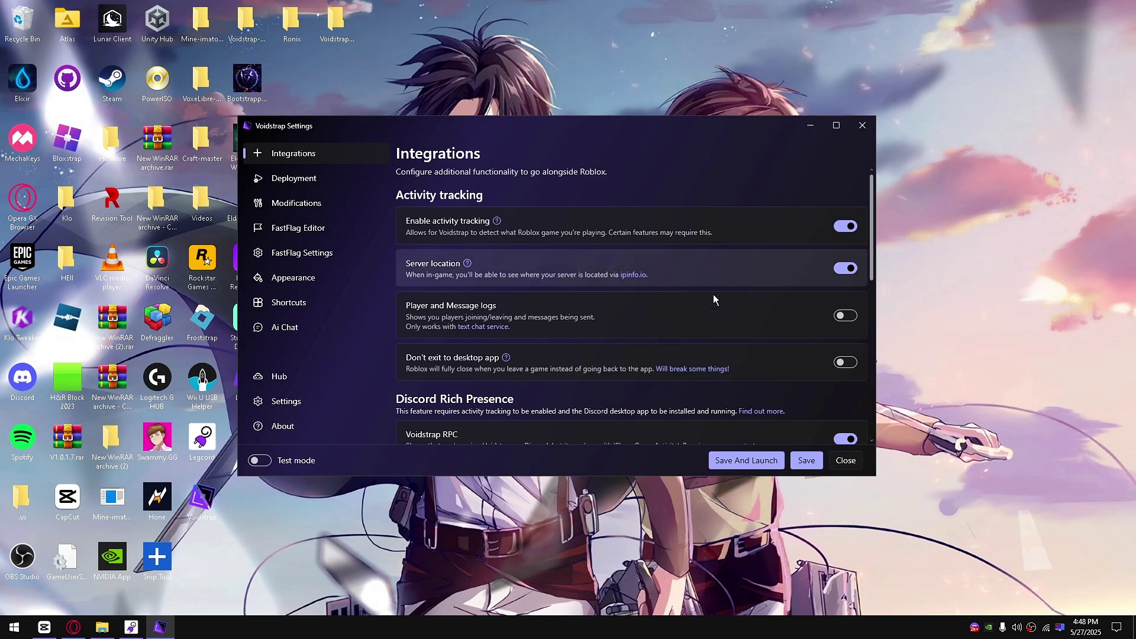
scroll(676, 339, "down", 3)
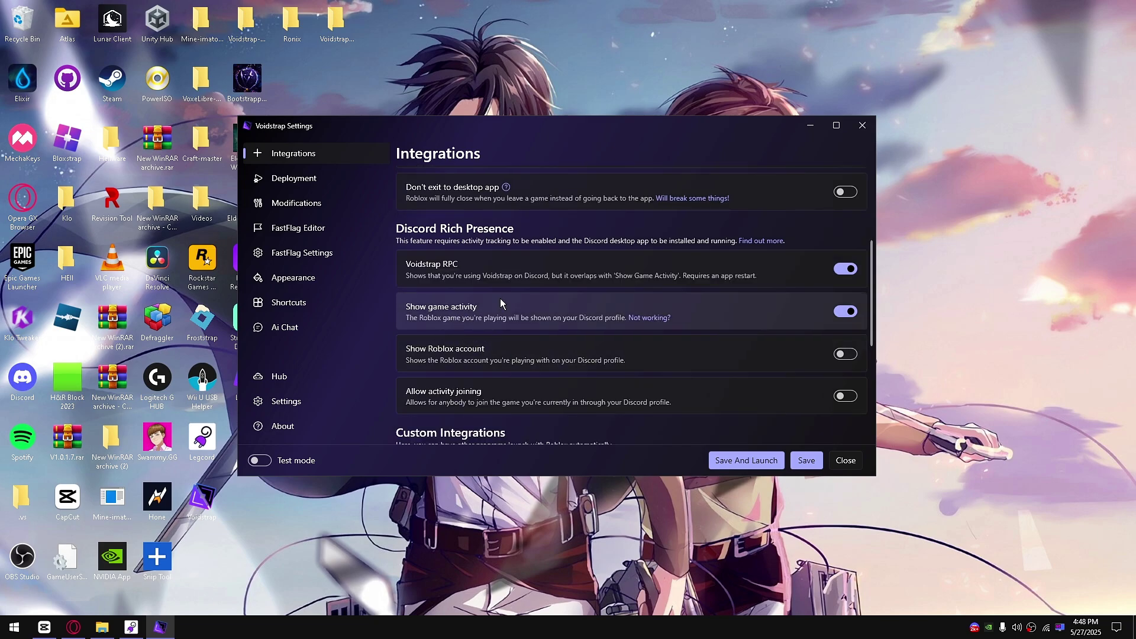
scroll(499, 302, "down", 2)
scroll(546, 328, "down", 2)
scroll(645, 335, "up", 2)
scroll(644, 335, "up", 5)
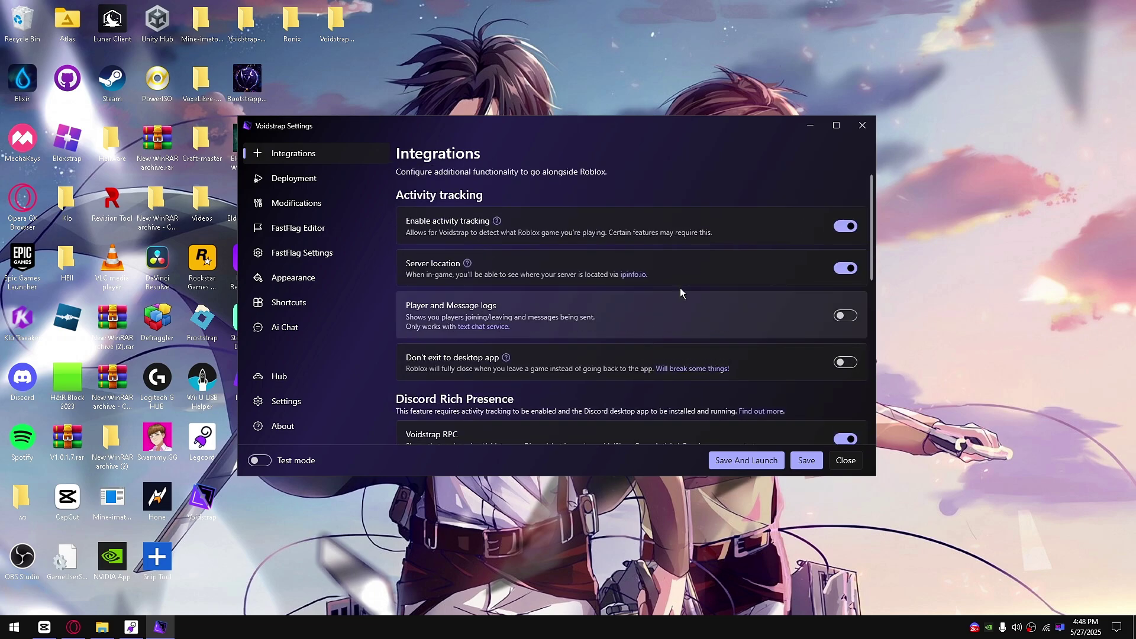
- Expand the Cleaner section of the Deployment settings and set file deletion to After 1 Day
left_click(340, 179)
left_click(490, 369)
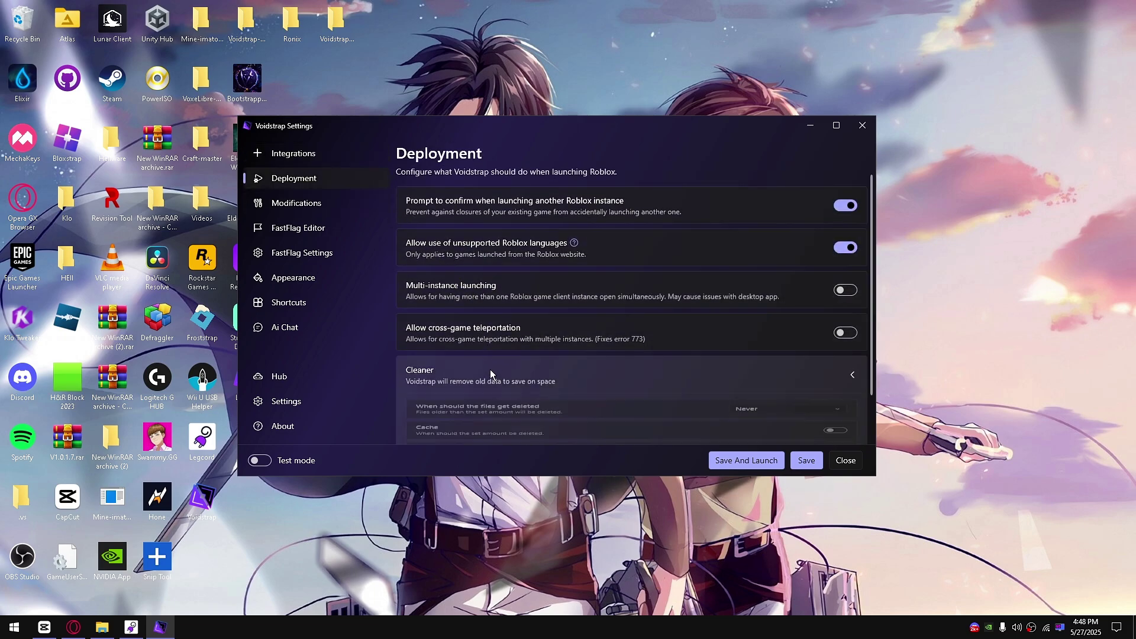
scroll(566, 361, "down", 2)
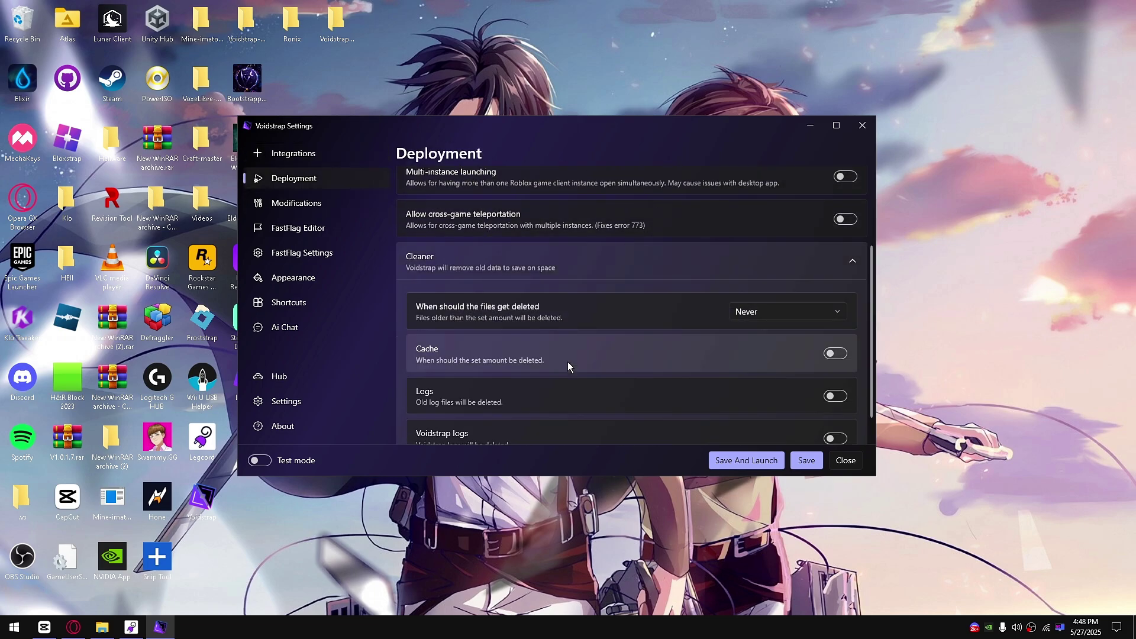
left_click(793, 313)
left_click(760, 360)
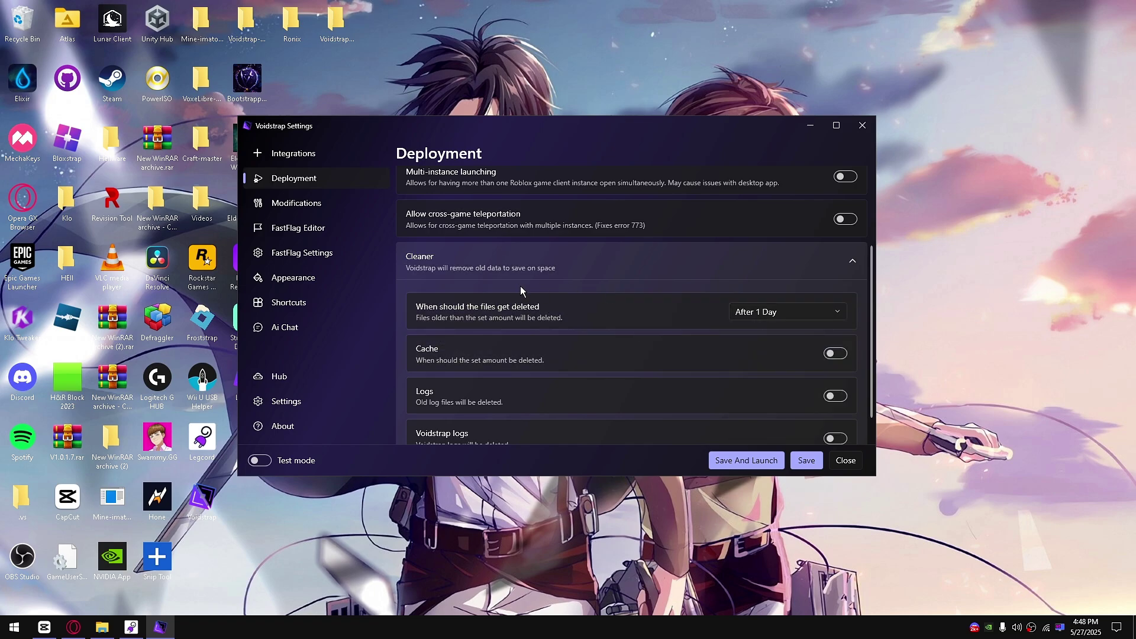
- Enable deletion of Cache, Logs and Voidstrap logs in the Cleaner section
scroll(811, 368, "down", 1)
left_click(835, 325)
left_click(835, 367)
left_click(835, 410)
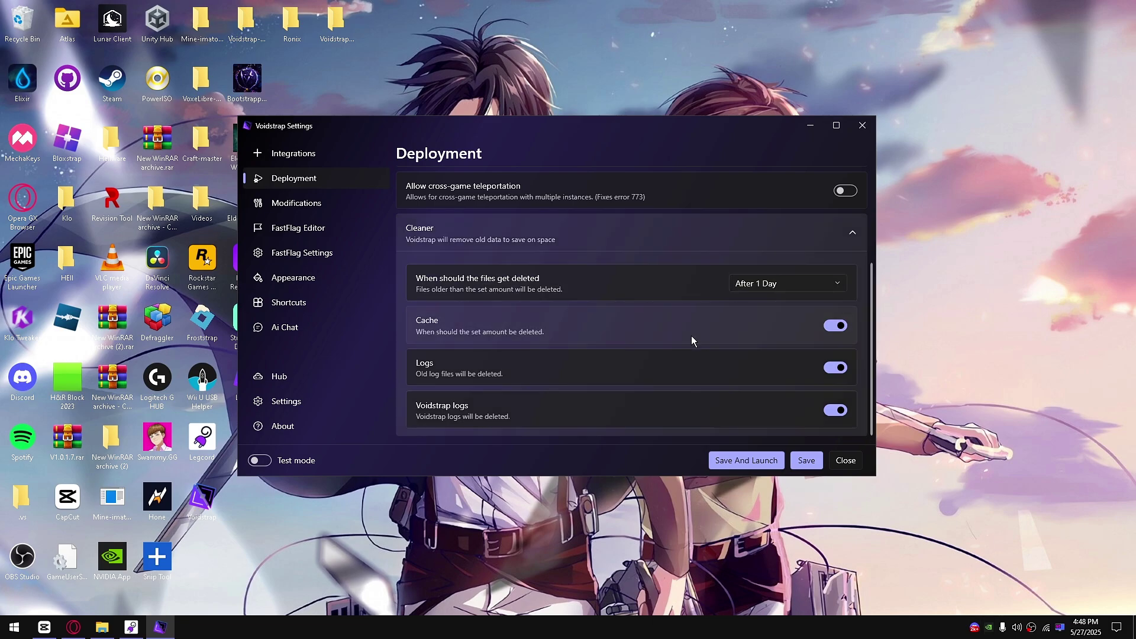
- Recheck the Cleaner's file deletion choices, collapse the section, and save the settings
scroll(571, 286, "up", 4)
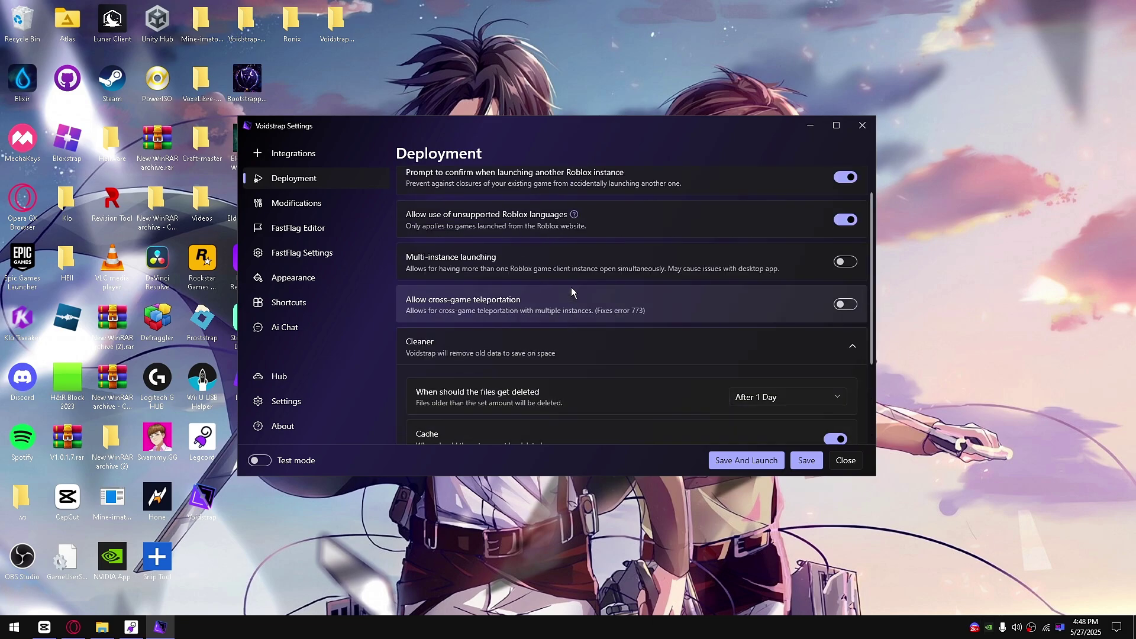
left_click(516, 350)
left_click(562, 367)
left_click(762, 399)
left_click(765, 401)
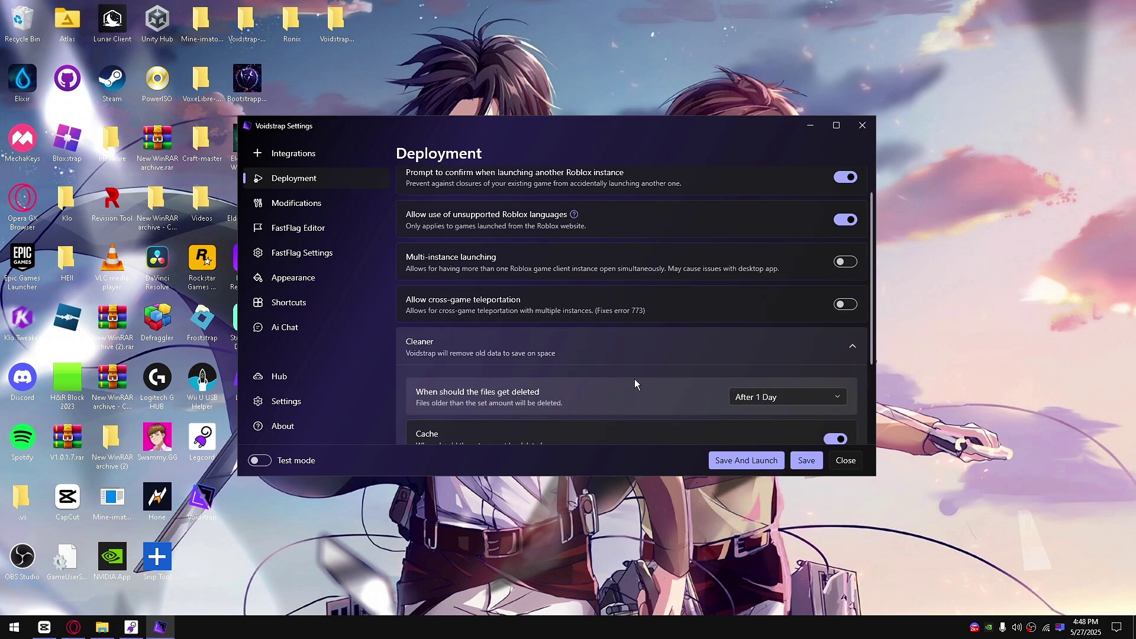
left_click(612, 350)
left_click(816, 458)
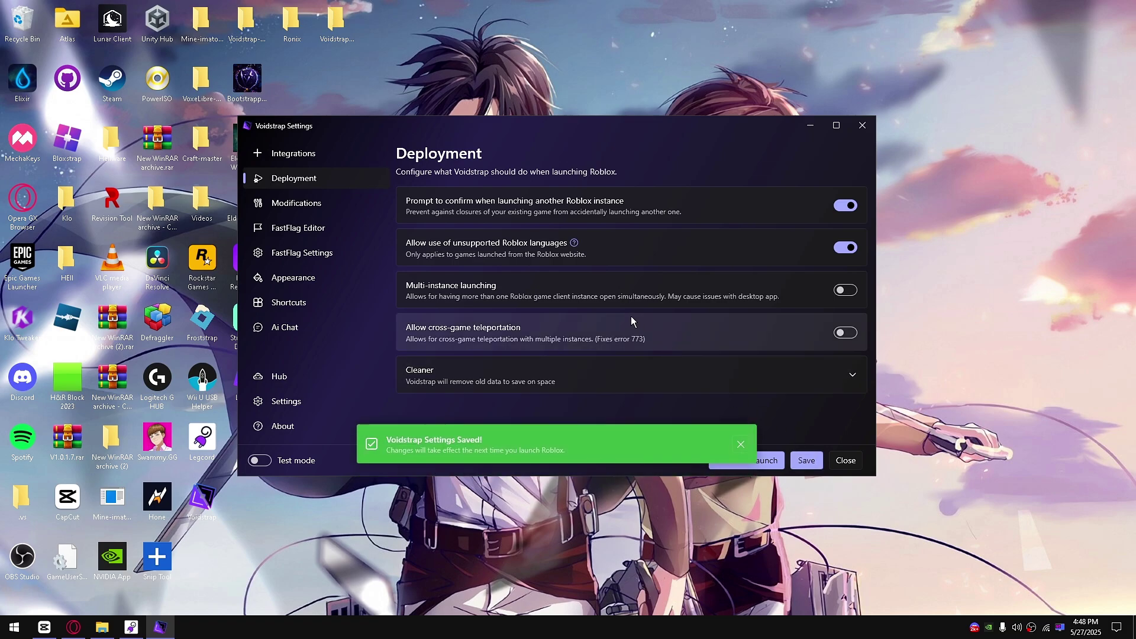
- Review the Modifications presets and open the FastFlag Editor
left_click(327, 209)
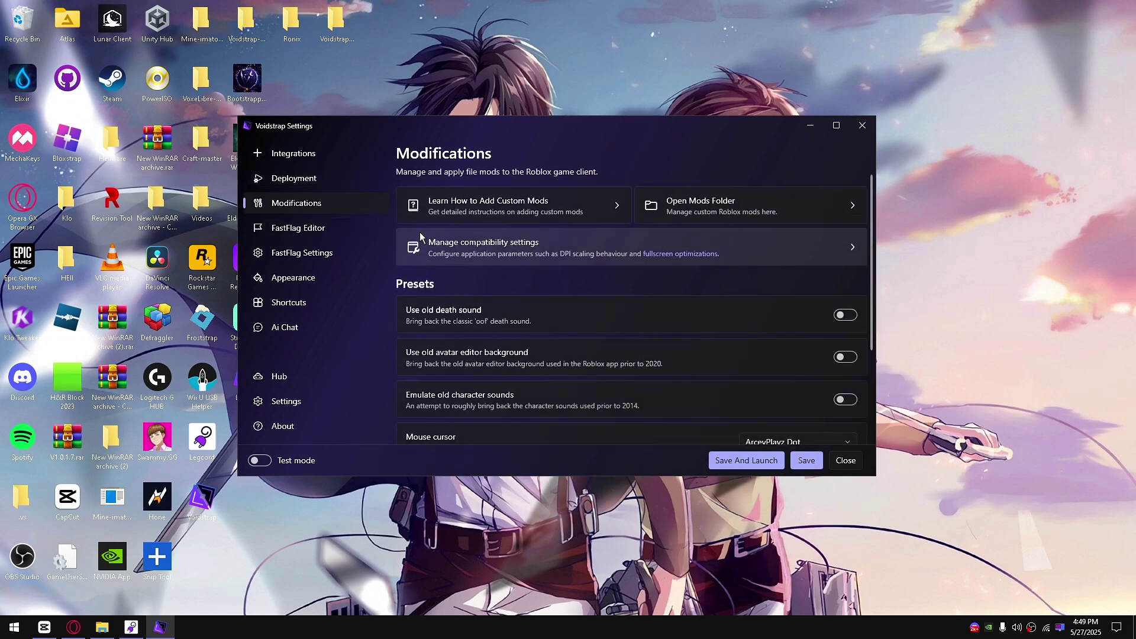
scroll(602, 350, "down", 3)
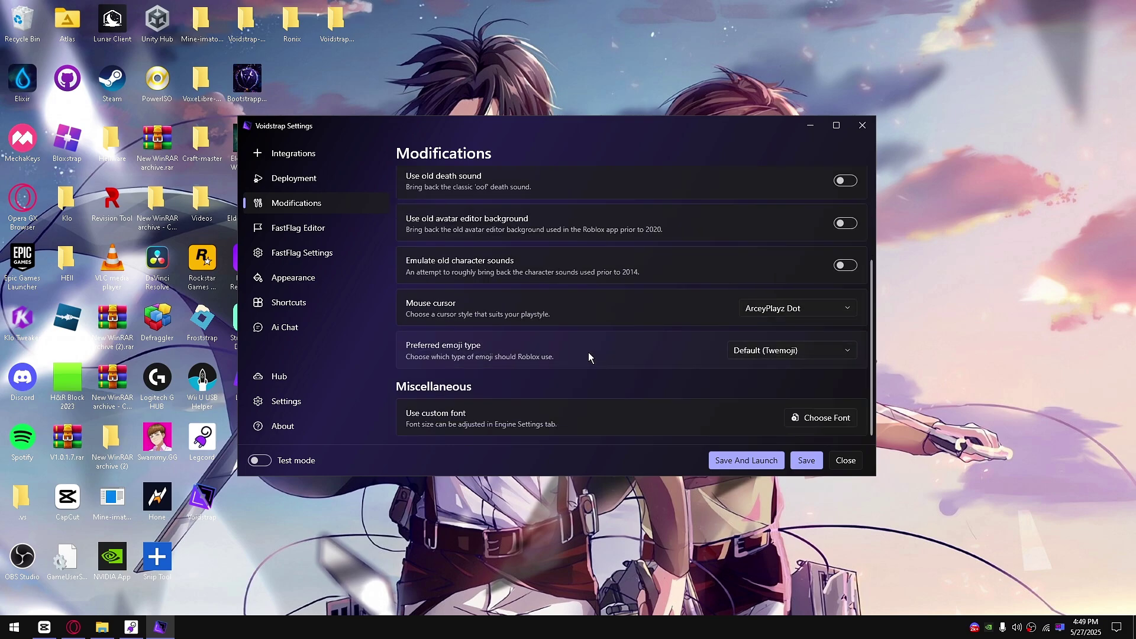
left_click(329, 230)
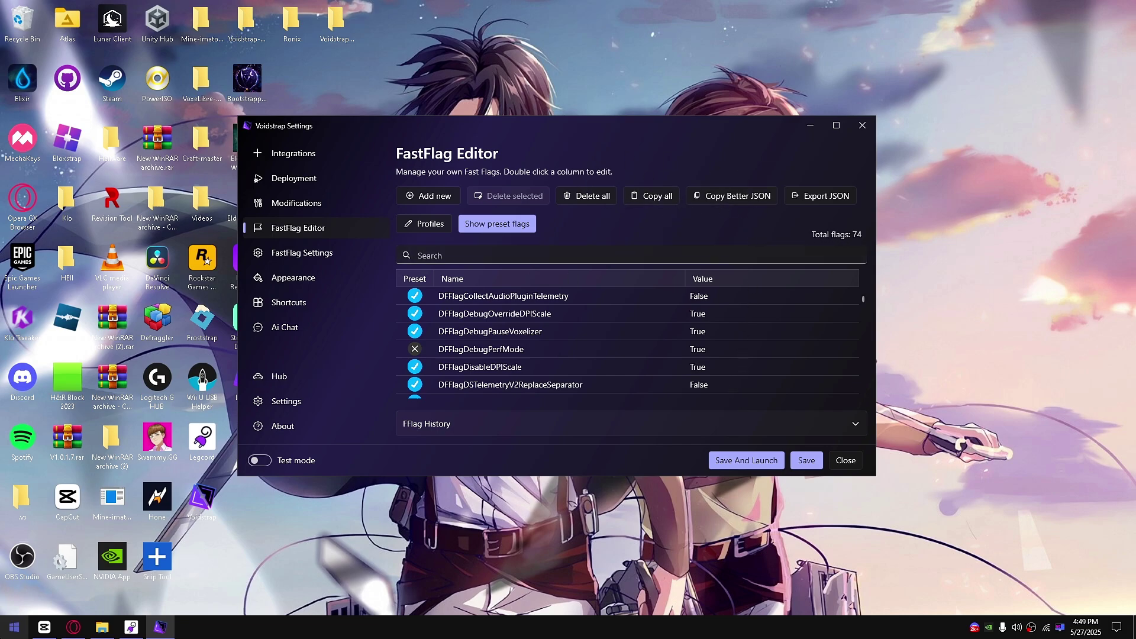
- Open a blank Notepad document and bring the FastFlag Editor back in front of it
left_click(14, 627)
type("notepad")
key("Return")
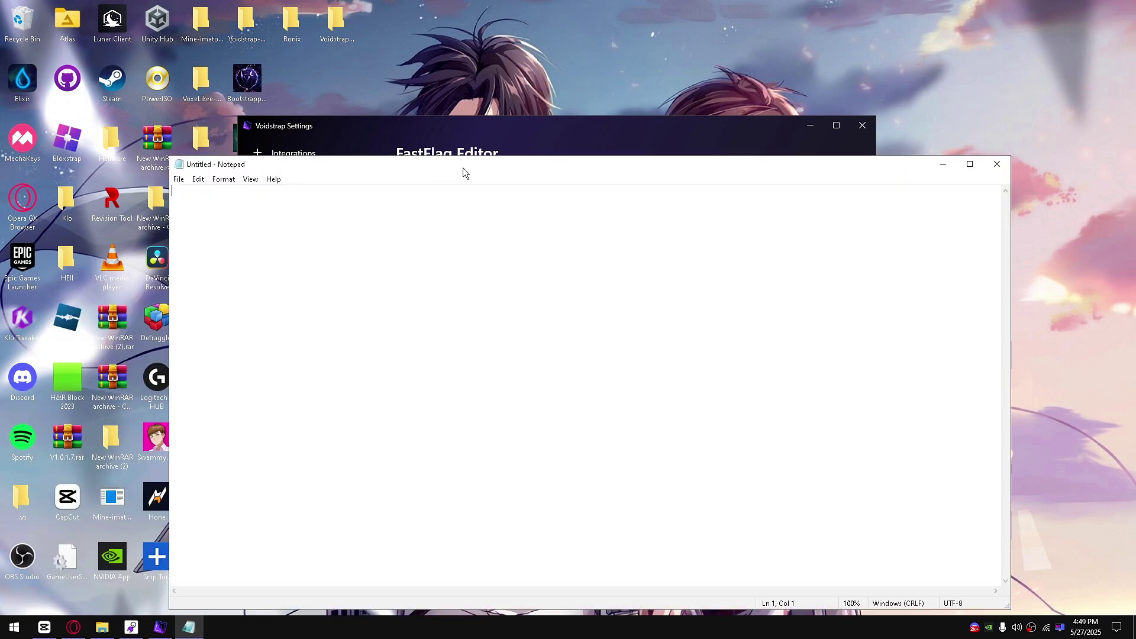
left_click(571, 155)
left_click(573, 335)
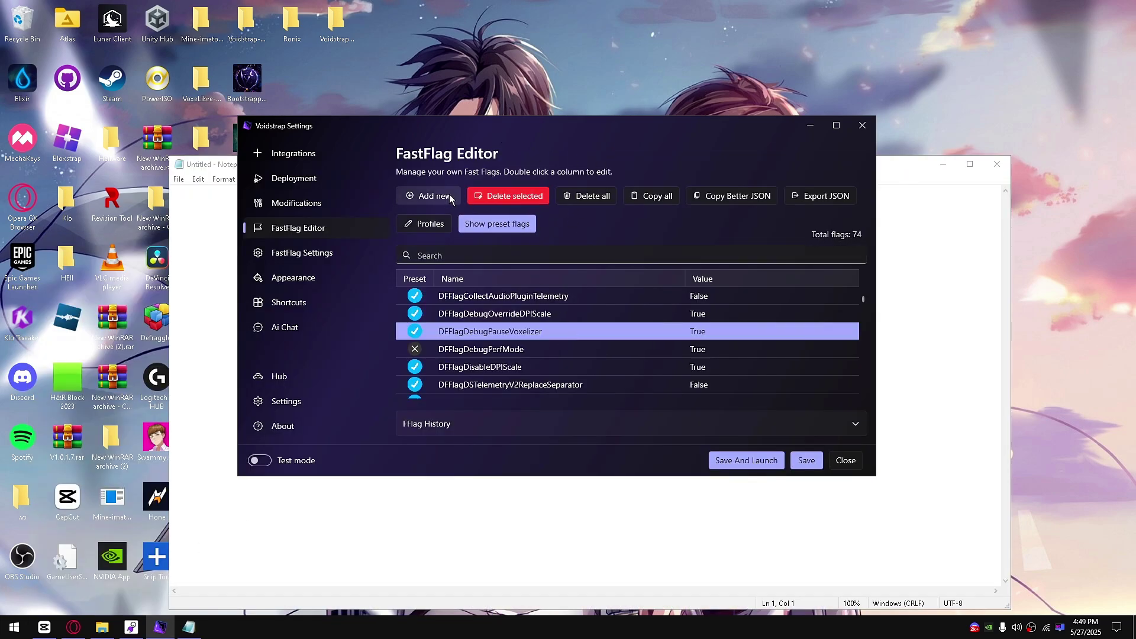
- Copy a shared FFlags list from the Hub and return to the FastFlag Editor
left_click(295, 377)
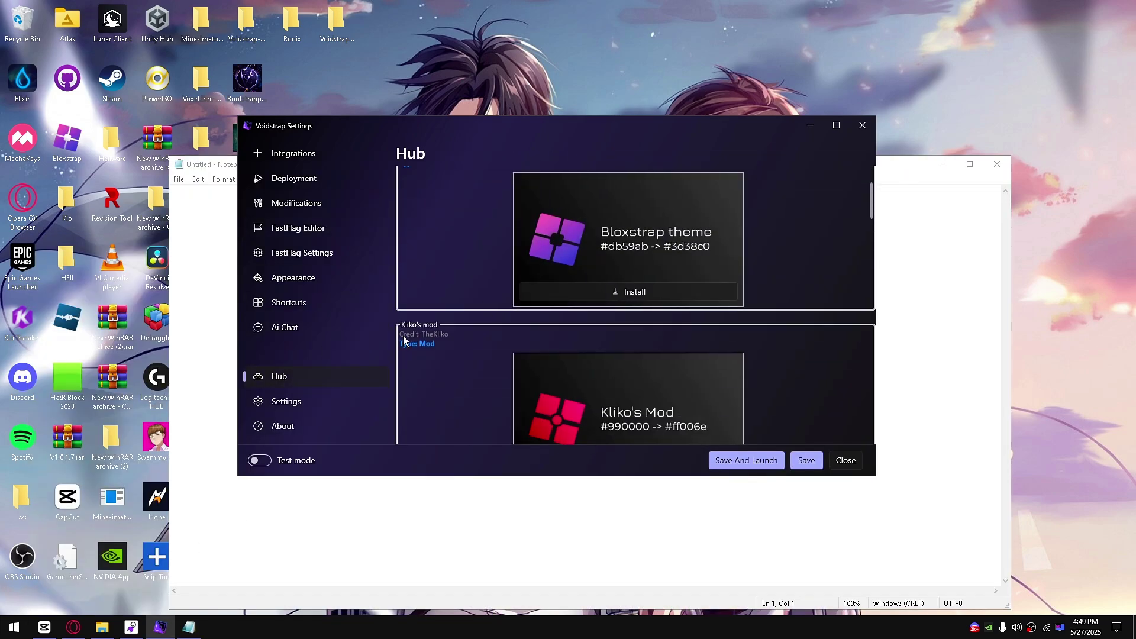
scroll(410, 343, "down", 10)
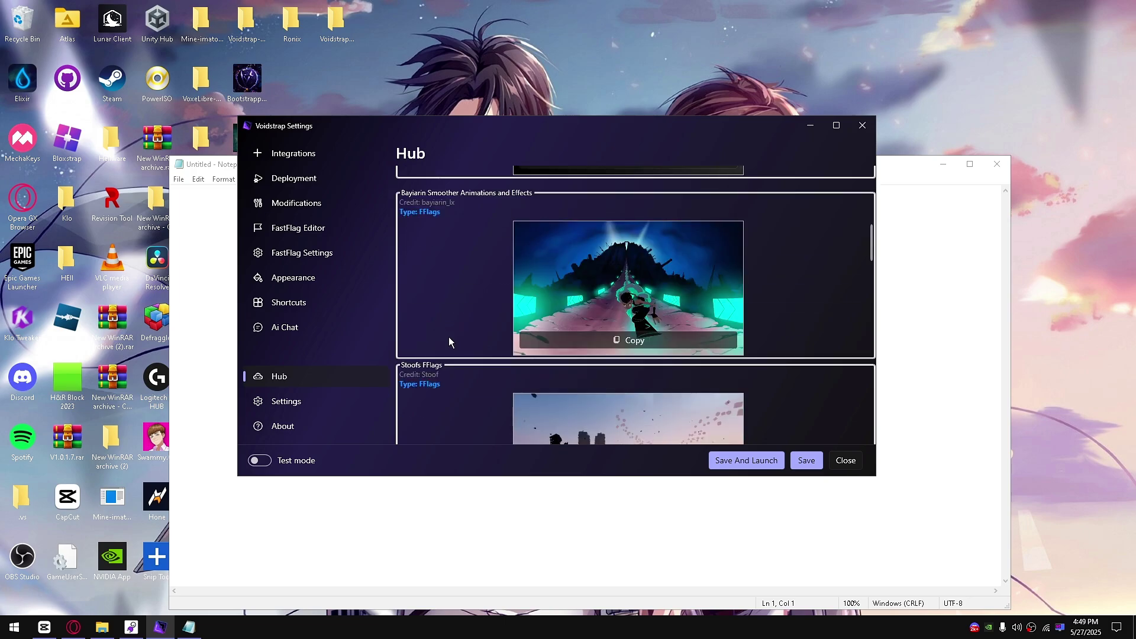
left_click(301, 227)
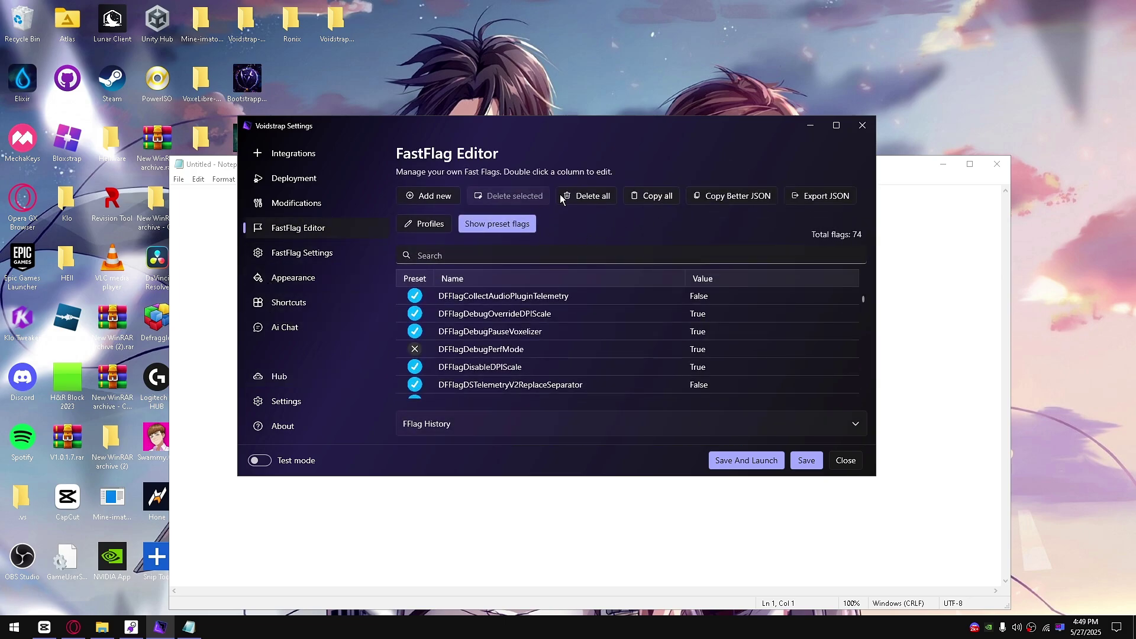
- Delete all existing fast flags and import the copied flag list as JSON
left_click(586, 196)
left_click(552, 333)
left_click(431, 196)
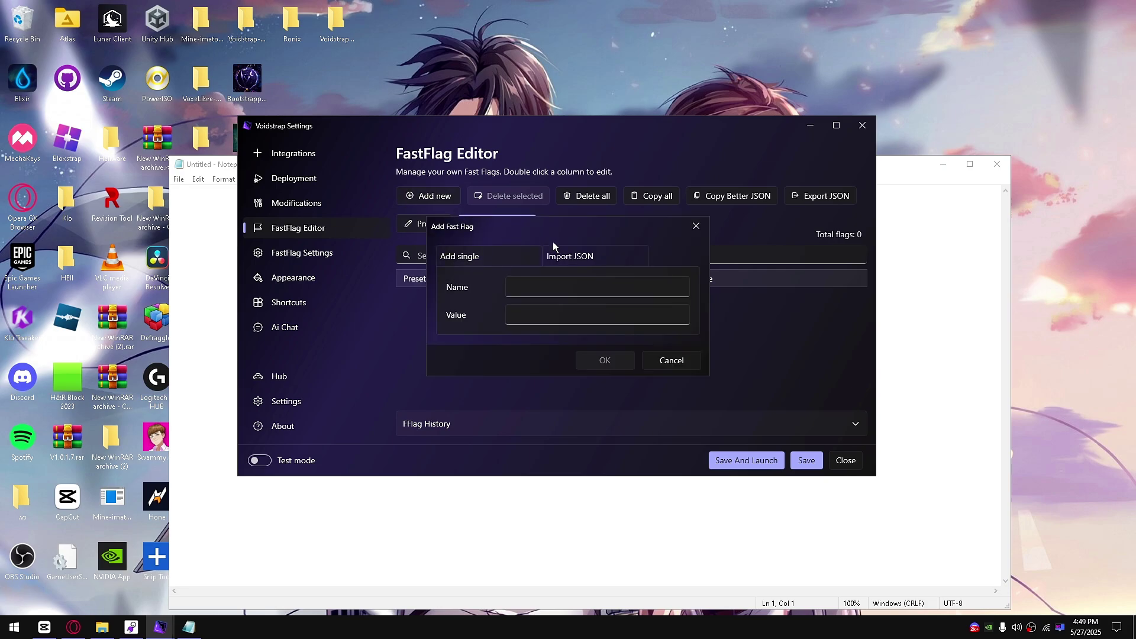
left_click(558, 255)
key("ctrl+v")
left_click(604, 594)
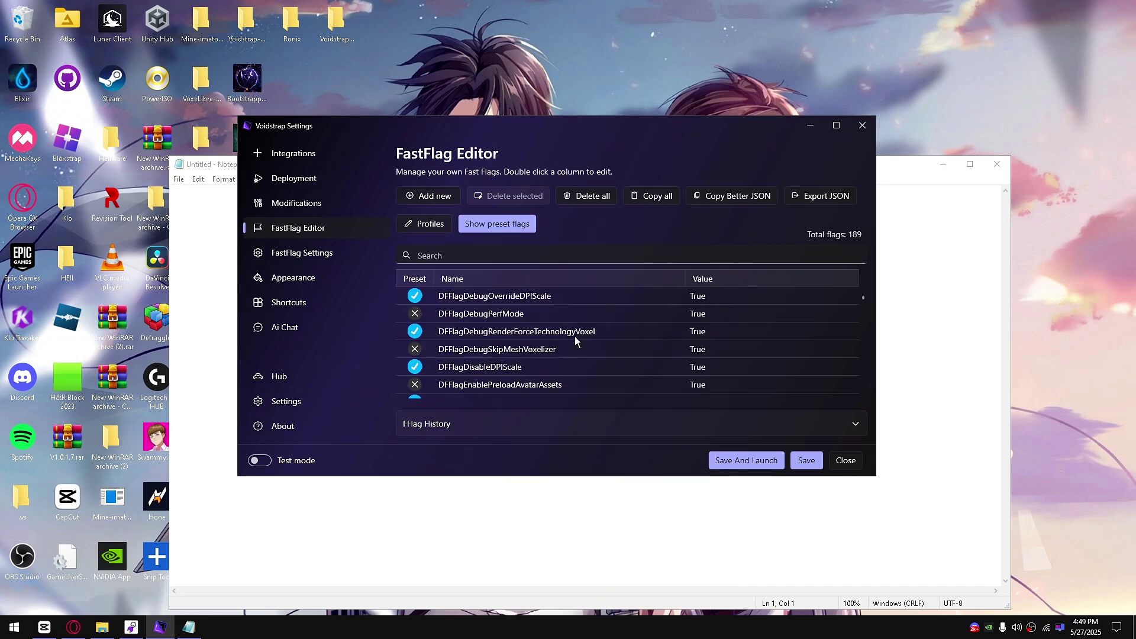
- Look through the imported fast flags and save the settings
scroll(572, 366, "down", 10)
left_click(584, 296)
left_click(688, 350)
left_click(807, 461)
- Copy all fast flags in the standard format and paste them into the blank Notepad document
left_click(659, 195)
left_click(418, 543)
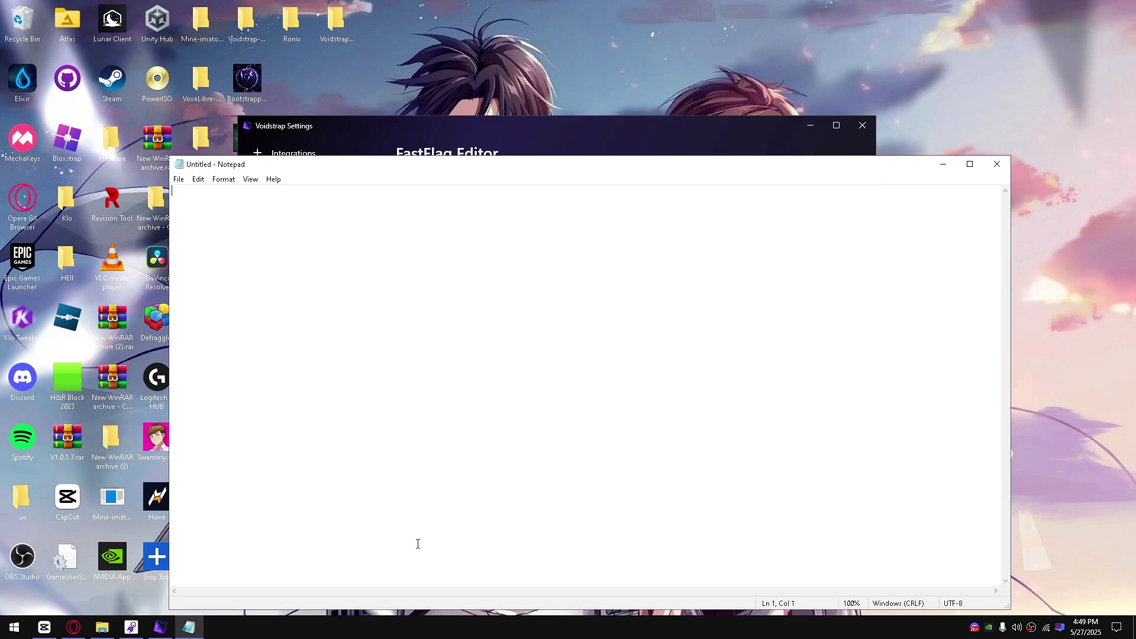
key("ctrl+v")
- Examine the ordering and layout of the pasted fast flags in Notepad
scroll(482, 434, "up", 10)
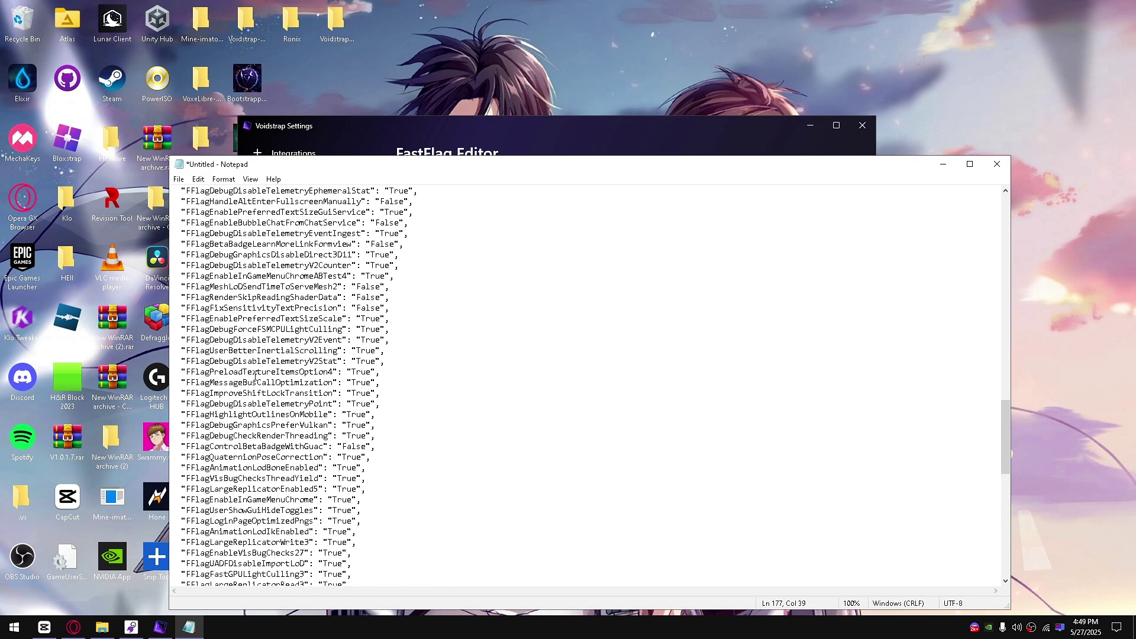
scroll(257, 369, "up", 7)
scroll(237, 415, "up", 4)
left_click(201, 457)
scroll(426, 473, "down", 20)
left_click(224, 510)
left_click_drag(1004, 525, 991, 213)
left_click(650, 373)
key("ctrl+s")
left_click(691, 489)
- Copy the fast flags with Copy Better JSON and replace the Notepad contents with them
left_click(742, 123)
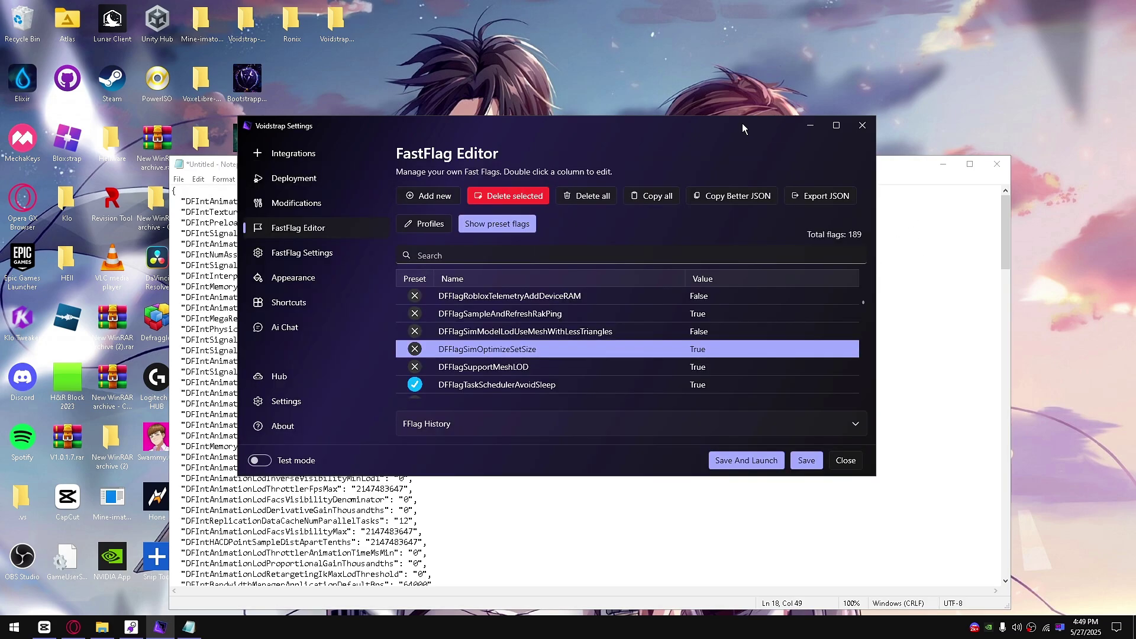
left_click(733, 195)
left_click(895, 352)
key("ctrl+a")
key("ctrl+v")
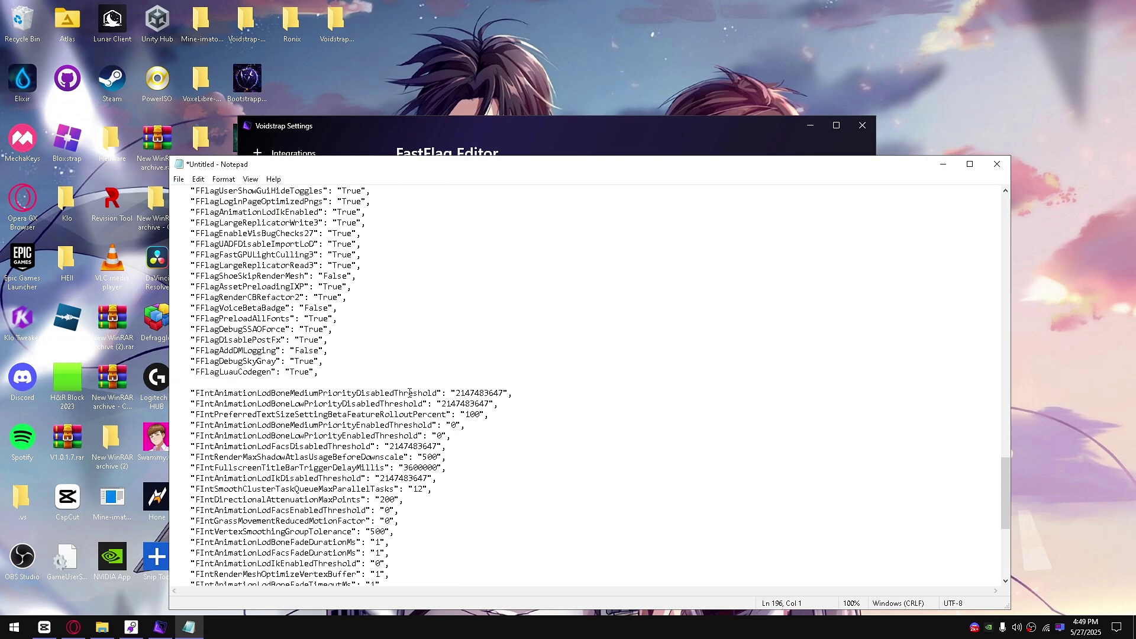
- Examine how the fast flags are grouped throughout the Notepad document, and close it without saving
scroll(355, 426, "down", 8)
left_click_drag(386, 552, 175, 541)
left_click(296, 510)
scroll(244, 489, "up", 8)
scroll(225, 450, "up", 12)
scroll(240, 386, "up", 20)
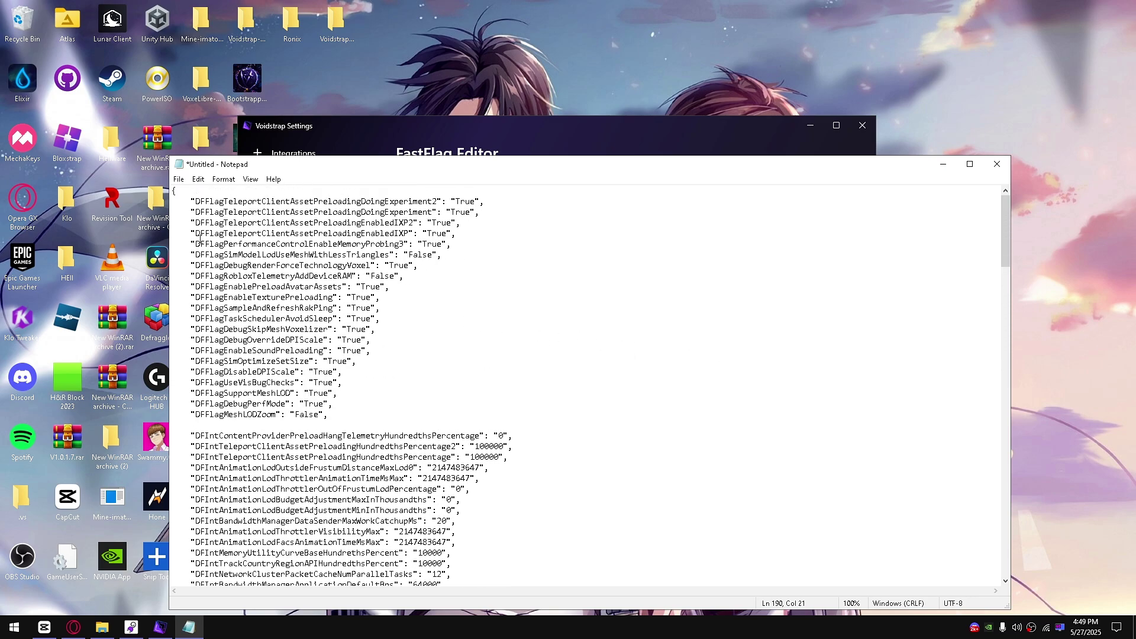
left_click(997, 164)
left_click(591, 315)
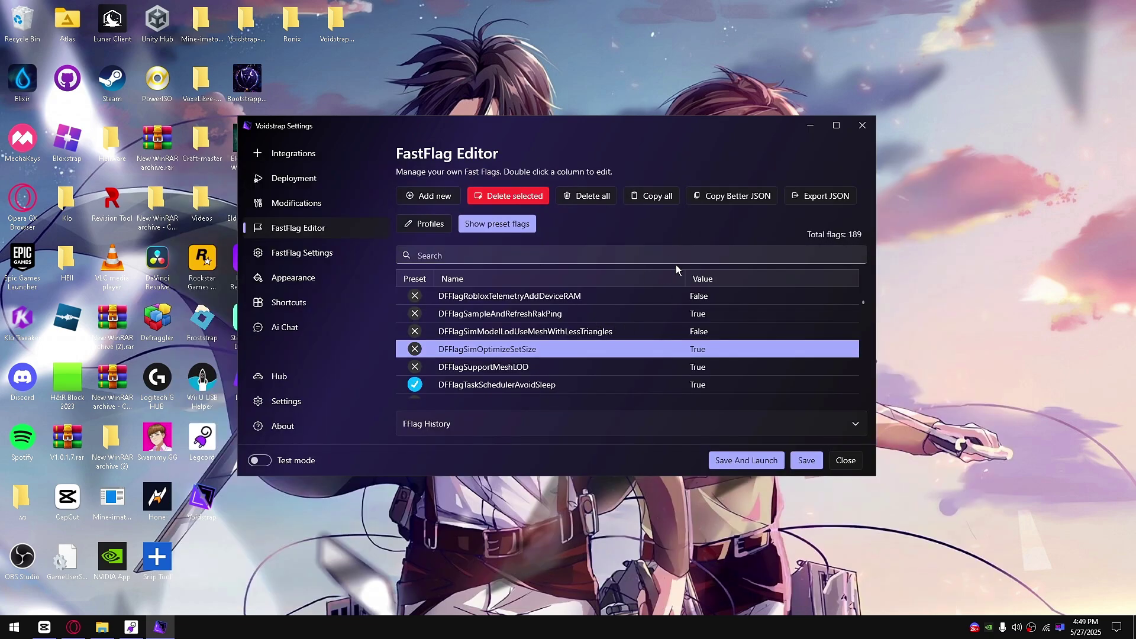
- Export the fast flags to the Downloads folder as VoidstrapExport.json
left_click(818, 200)
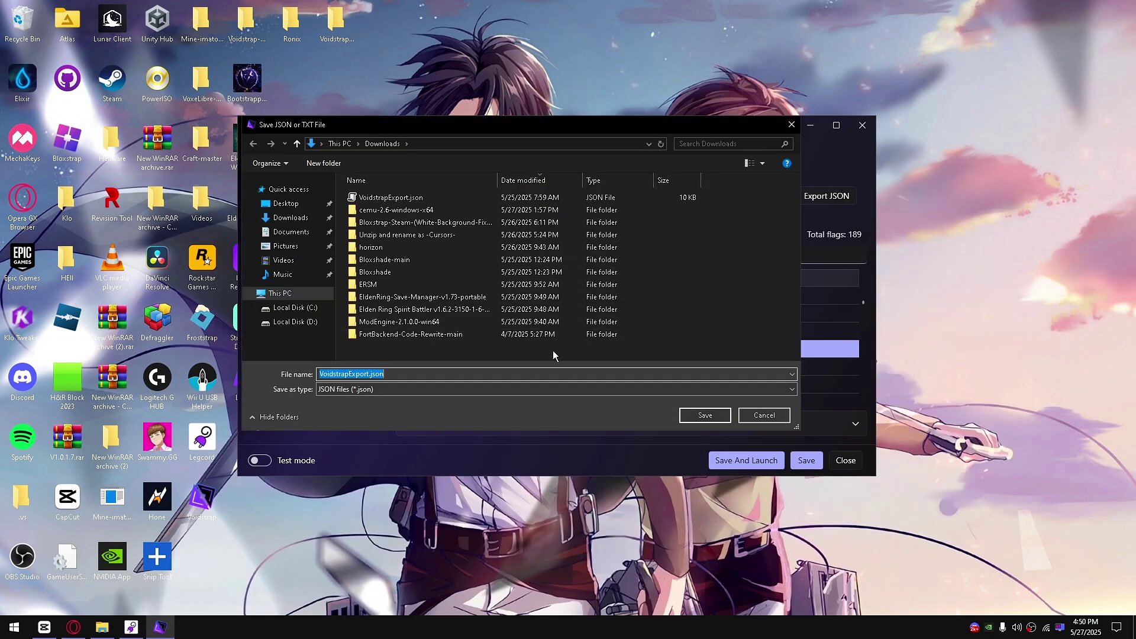
left_click_drag(484, 131, 520, 169)
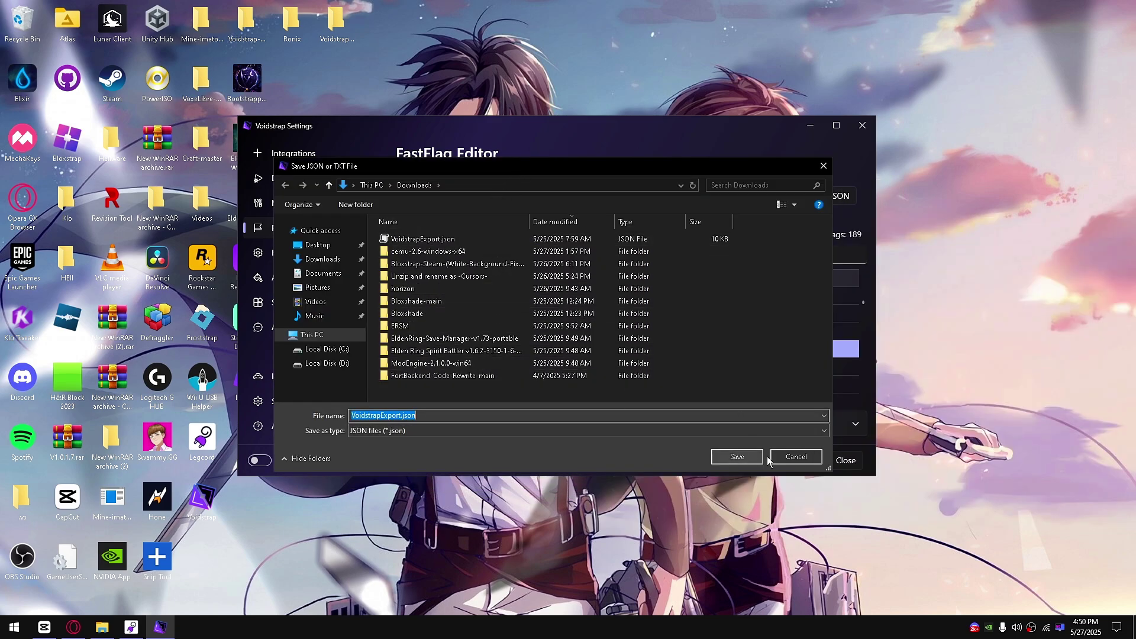
left_click(367, 415)
left_click(416, 414)
left_click(737, 456)
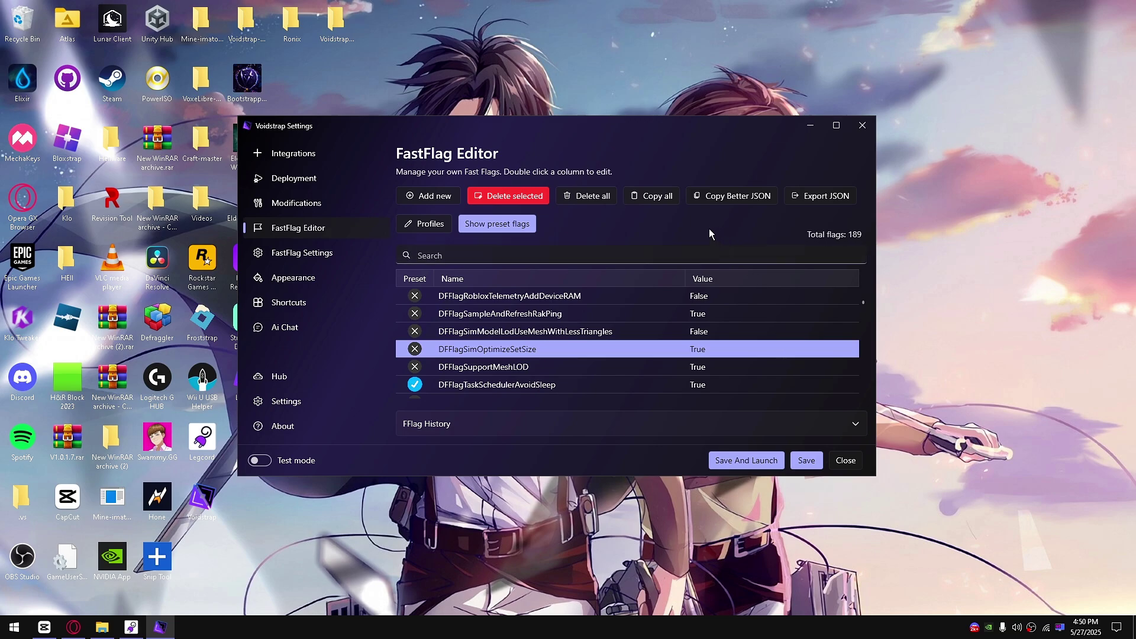
- Save the current fast flags as a flag profile named BraticV1 and check the list of loadable profiles
left_click(421, 223)
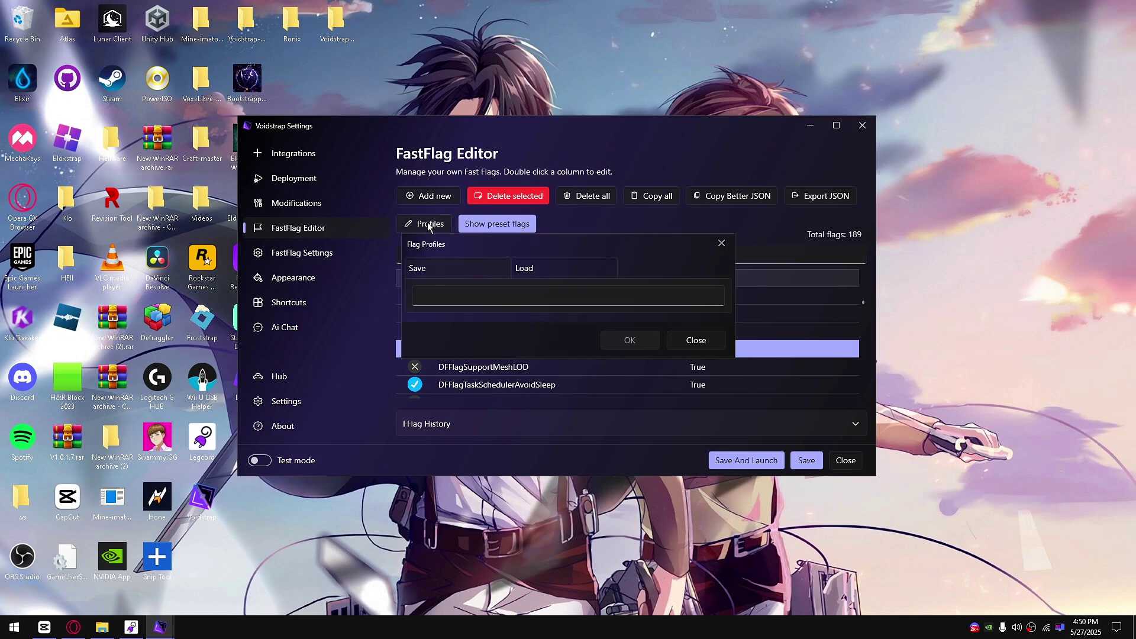
left_click(470, 289)
type("Bratic")
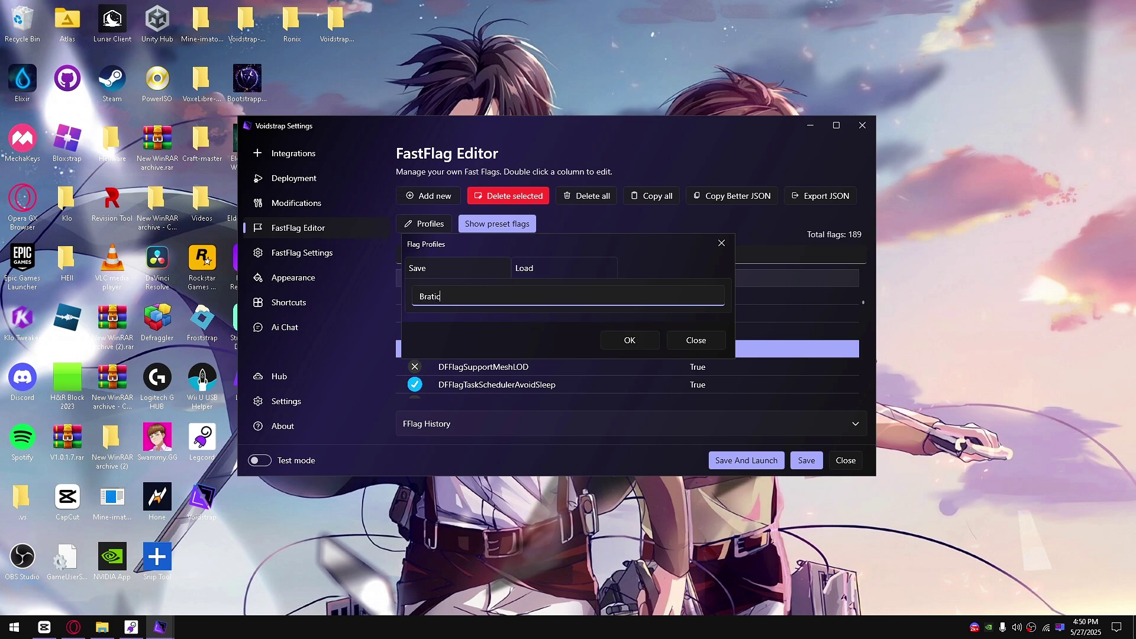
type("V1")
left_click(626, 339)
left_click(443, 228)
left_click(521, 268)
left_click(709, 343)
- Delete all fast flags and save the settings
left_click(594, 195)
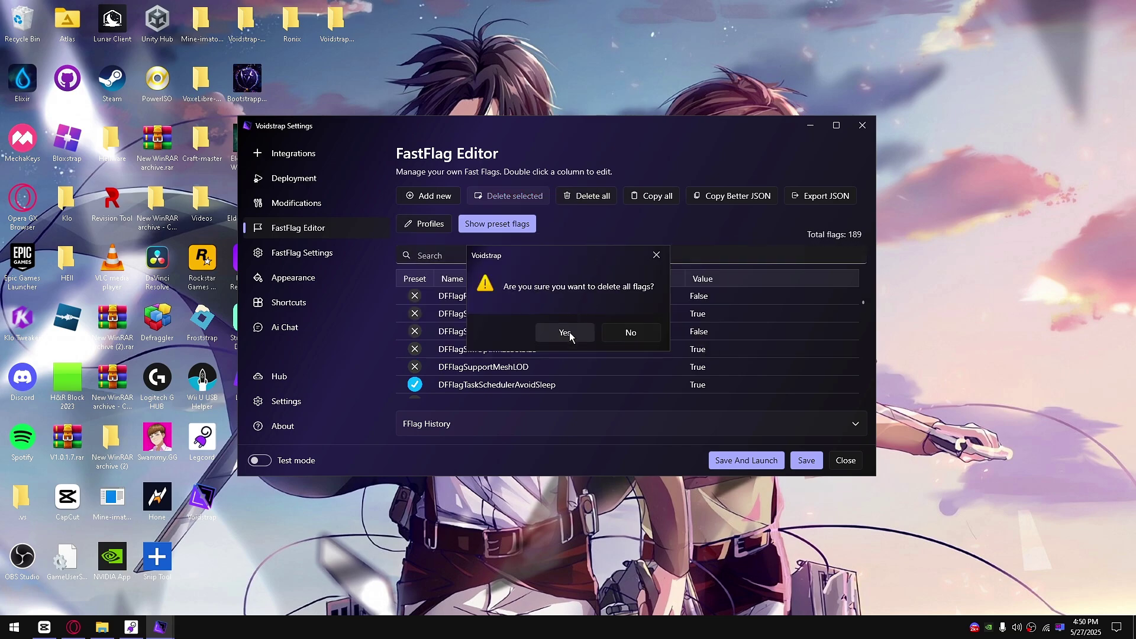
left_click(563, 398)
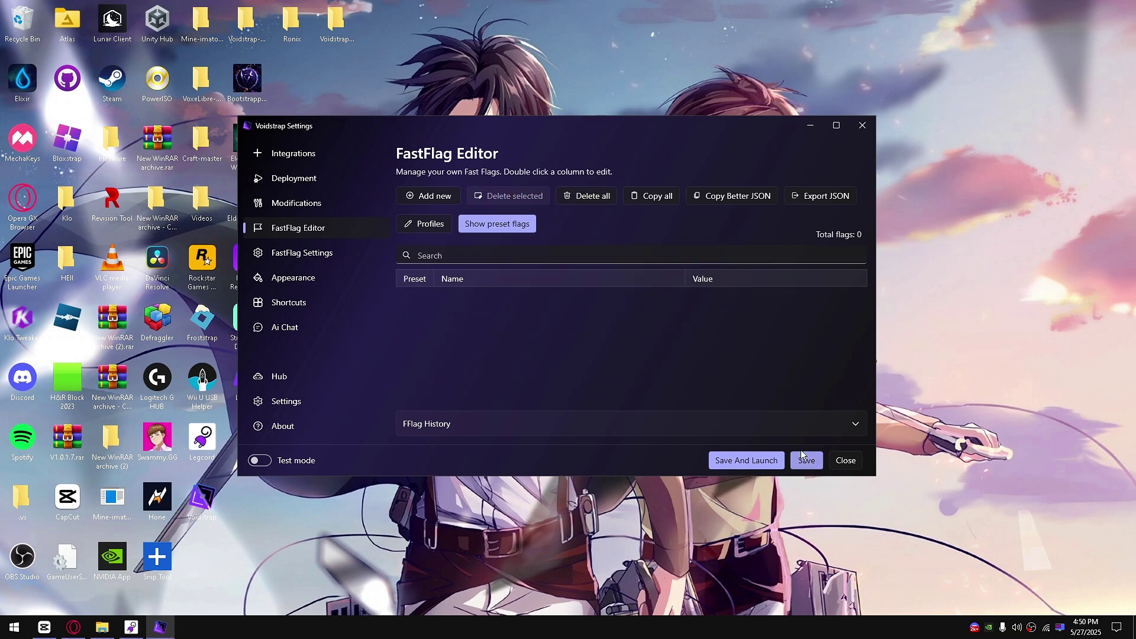
left_click(806, 460)
- Load the saved BraticV1 flag profile to restore its fast flags
left_click(431, 224)
left_click(555, 274)
left_click(510, 293)
left_click(636, 339)
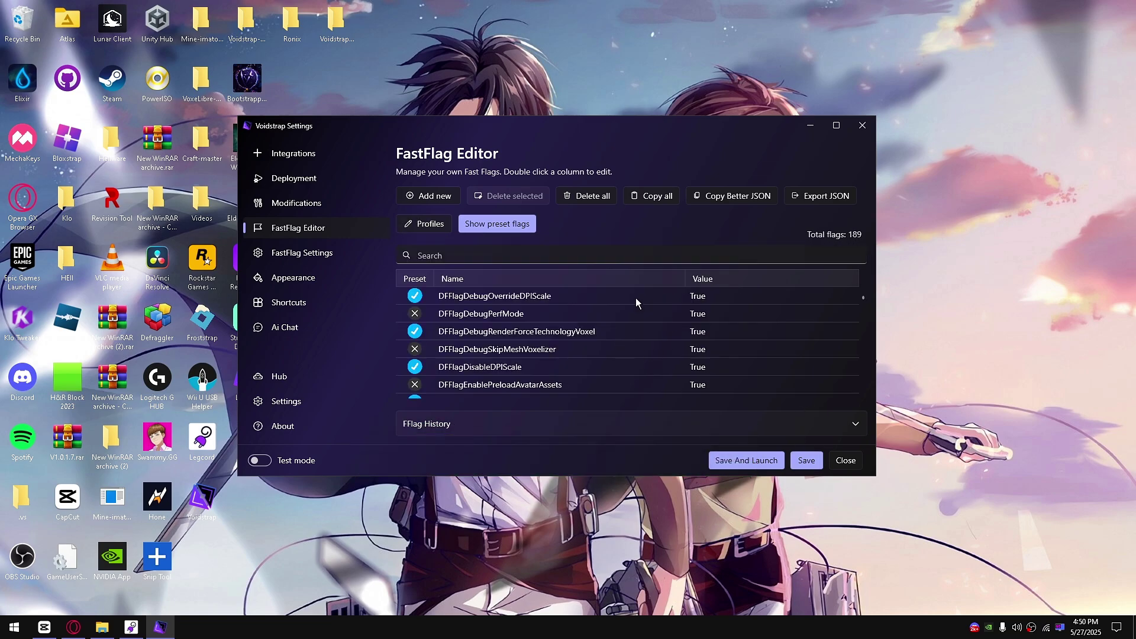
left_click_drag(615, 313, 683, 317)
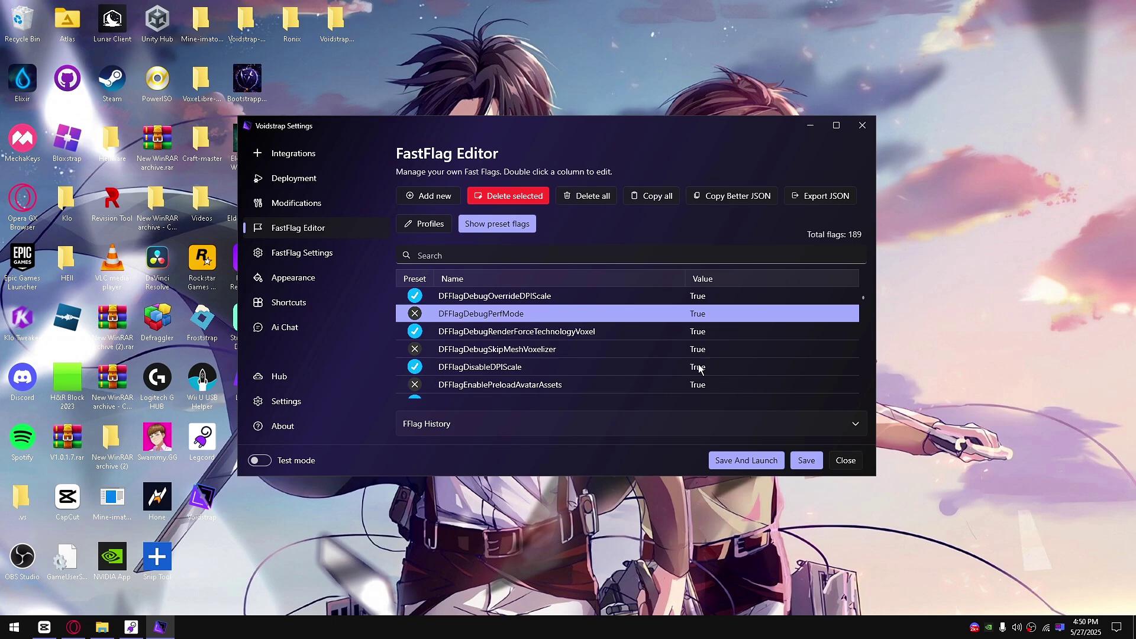
left_click(634, 347)
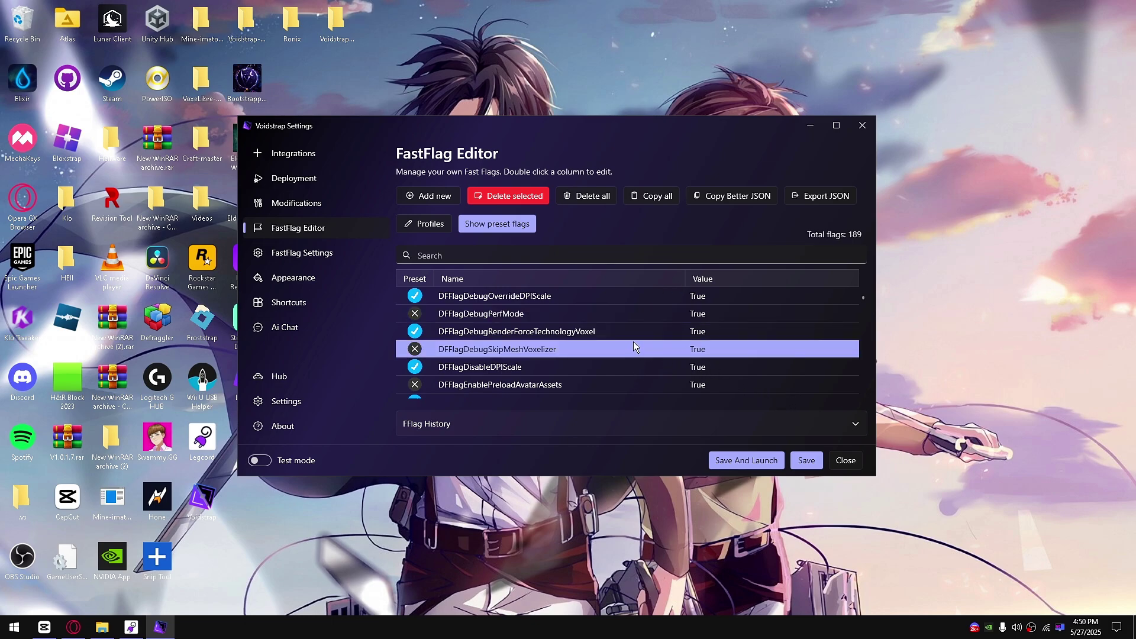